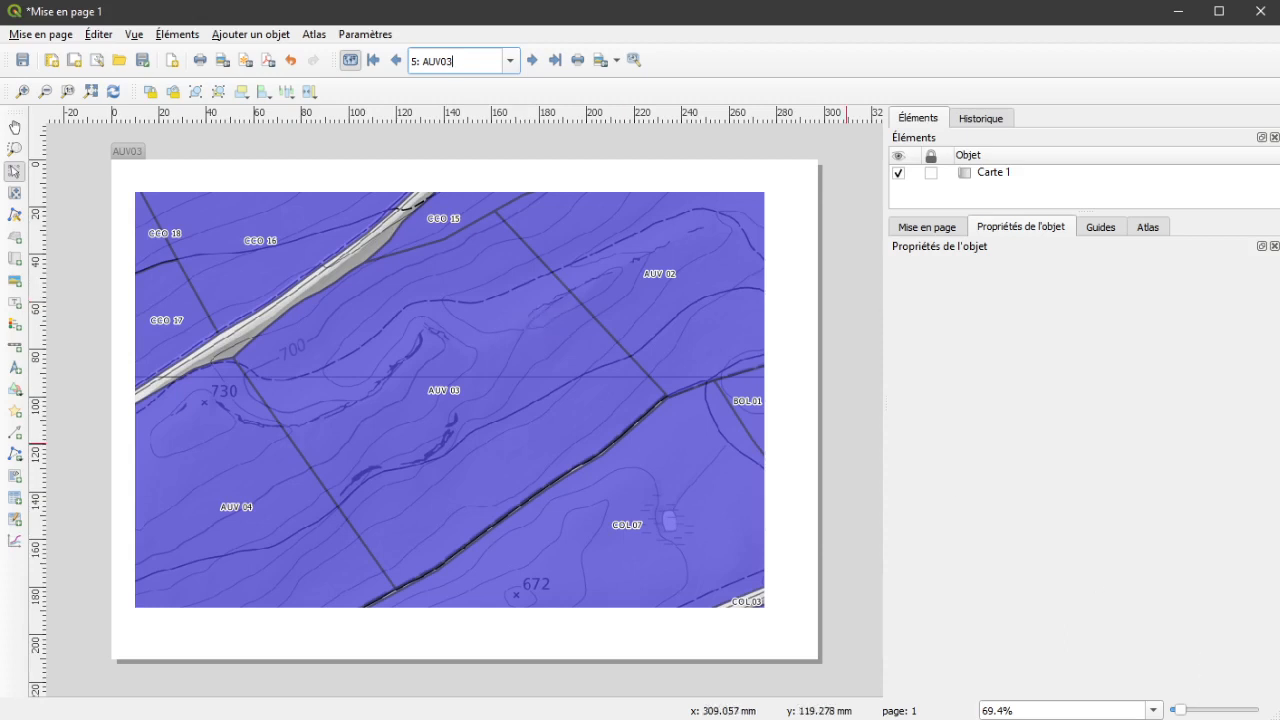
# Step: Switch to the main project window and set the Parcellaire layer's symbology to rule-based (Ensemble de règles)
pyautogui.hotkey('alt', 'Tab')
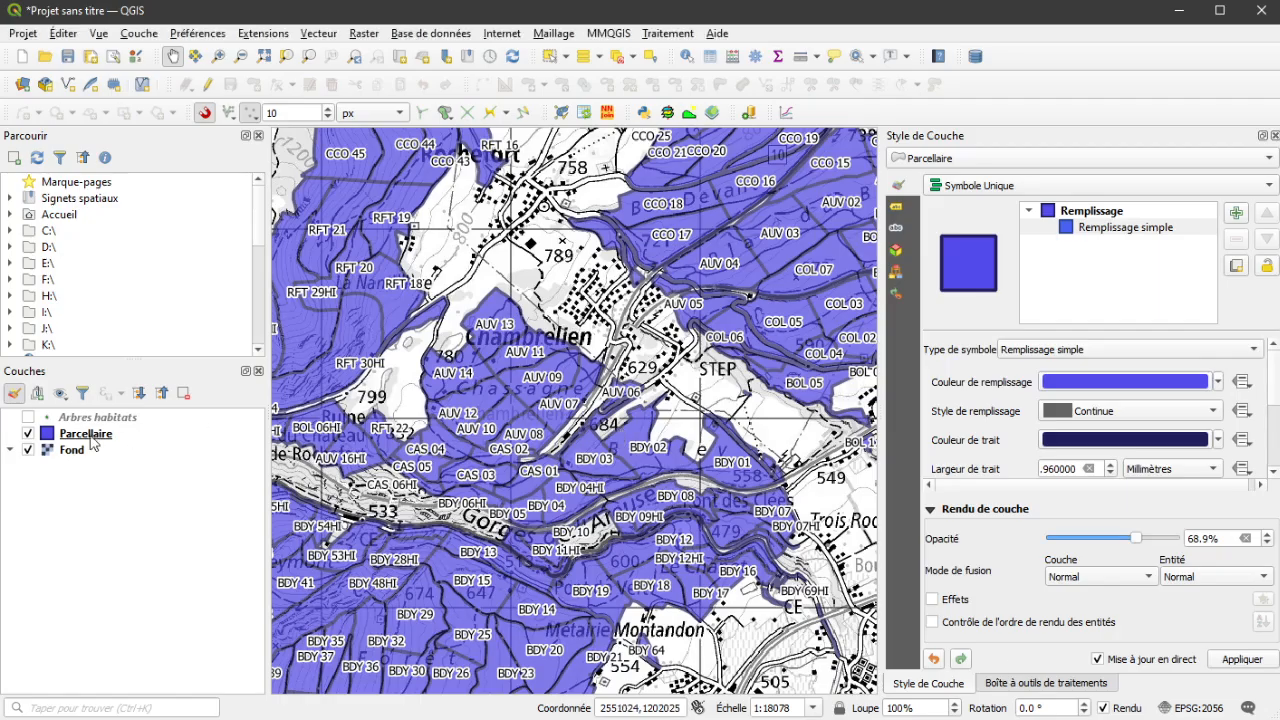
pyautogui.click(88, 437)
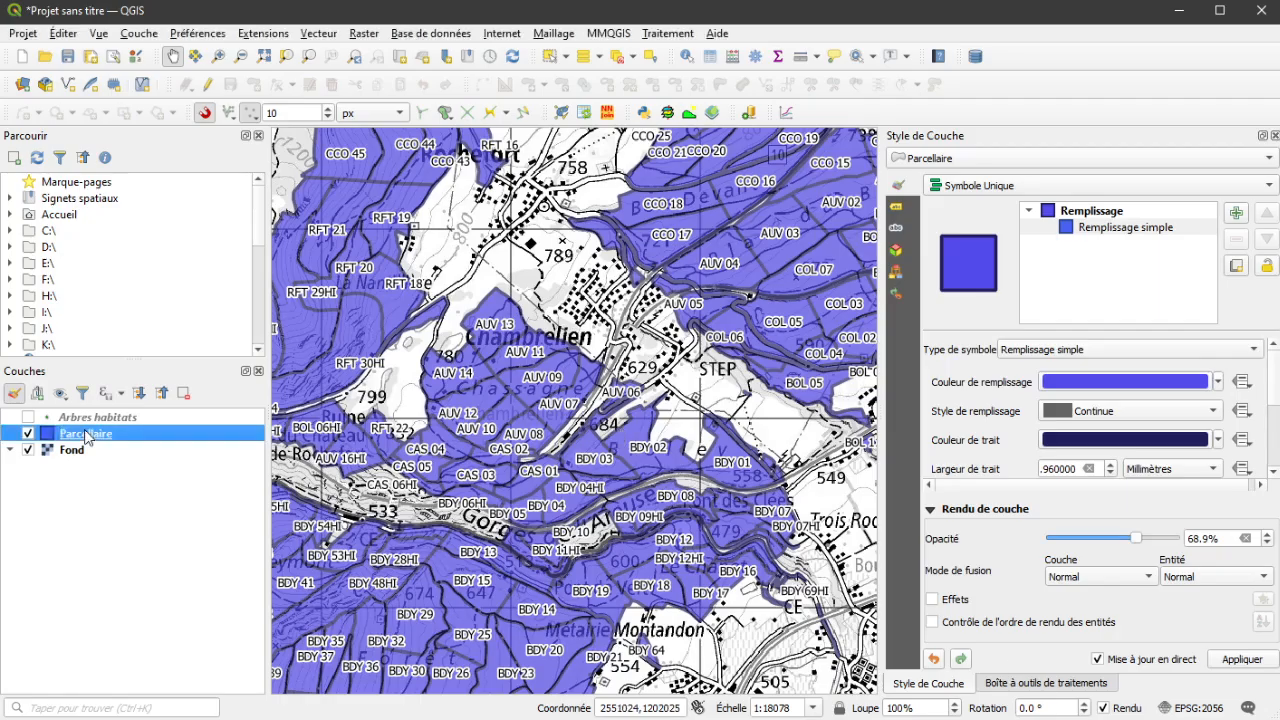
pyautogui.click(997, 189)
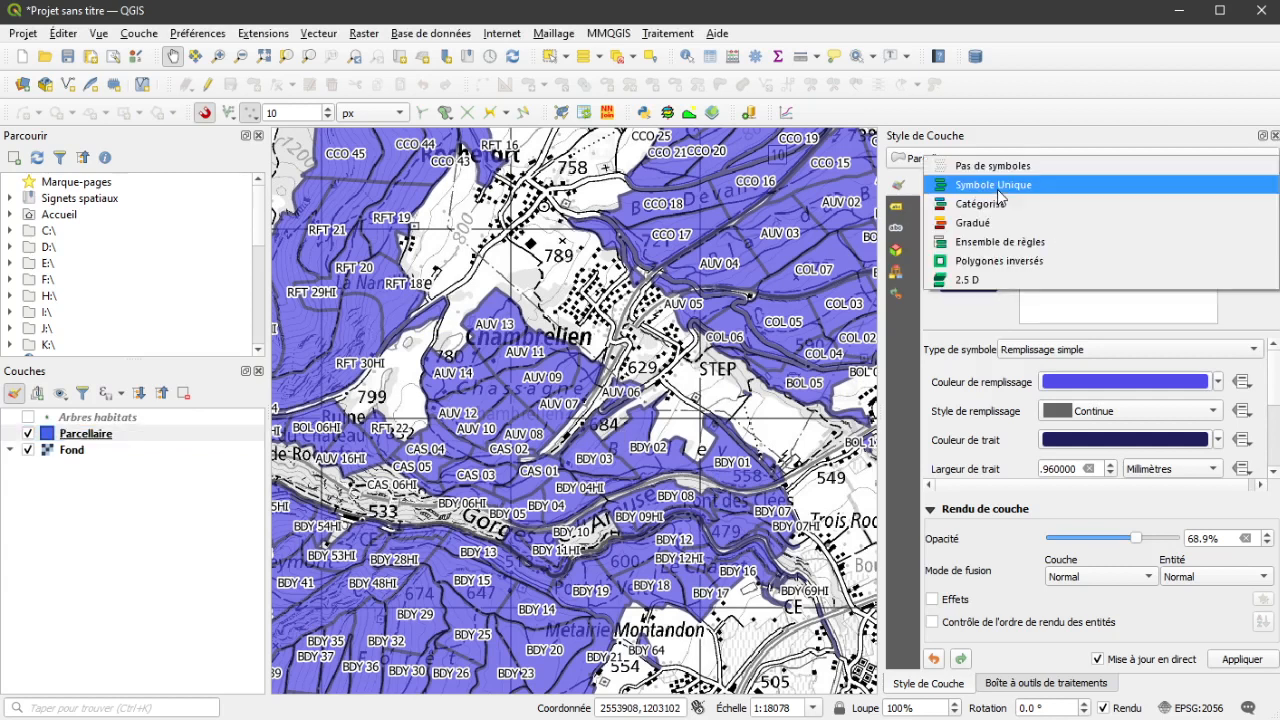
pyautogui.click(1033, 244)
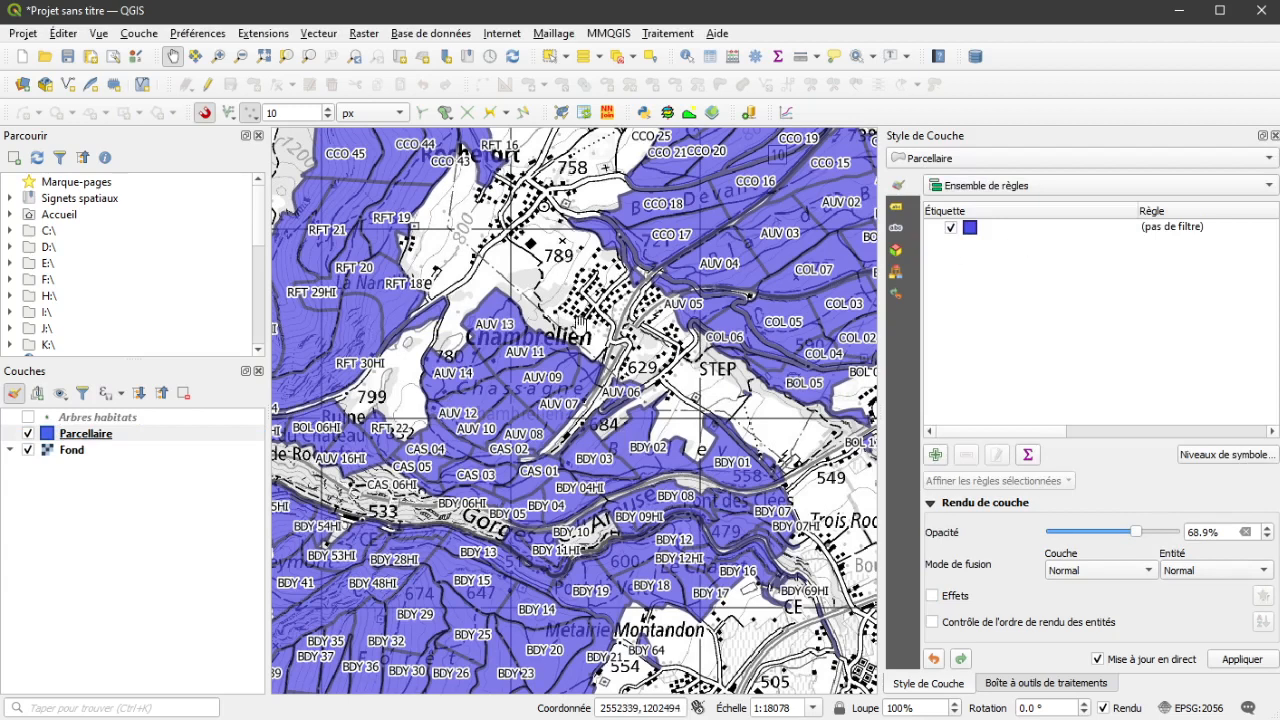
pyautogui.click(935, 455)
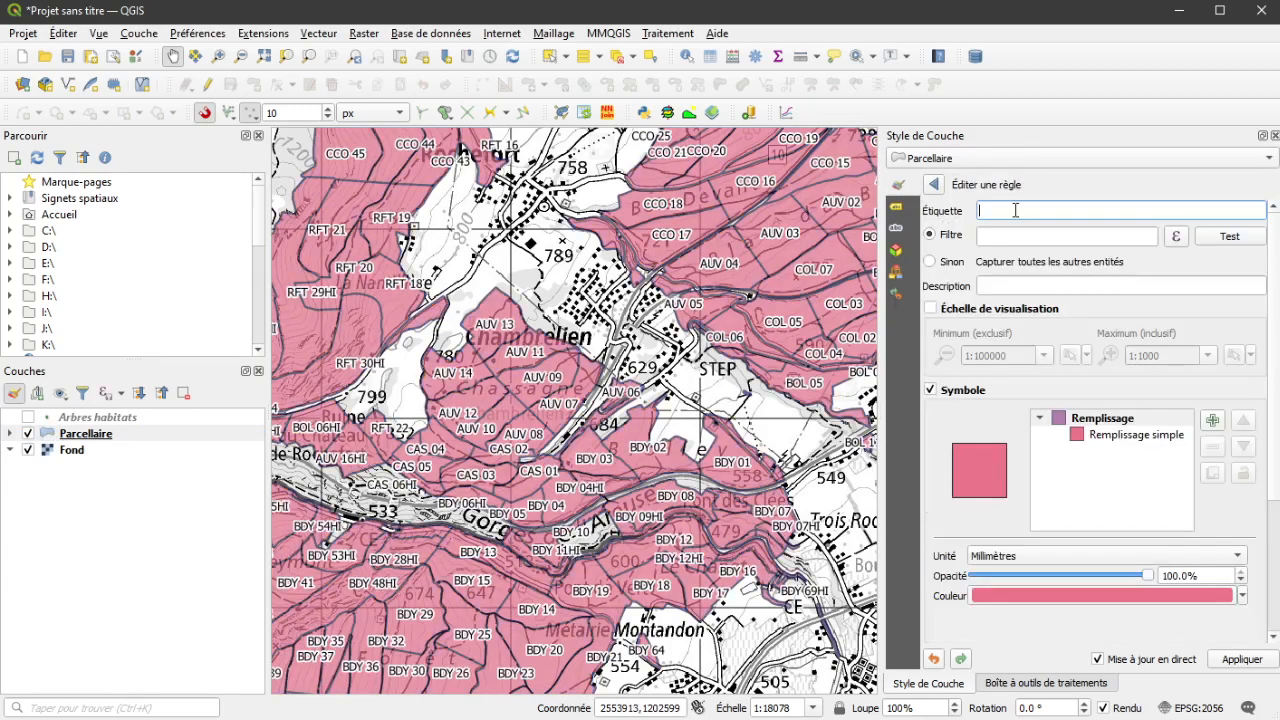
pyautogui.click(1180, 239)
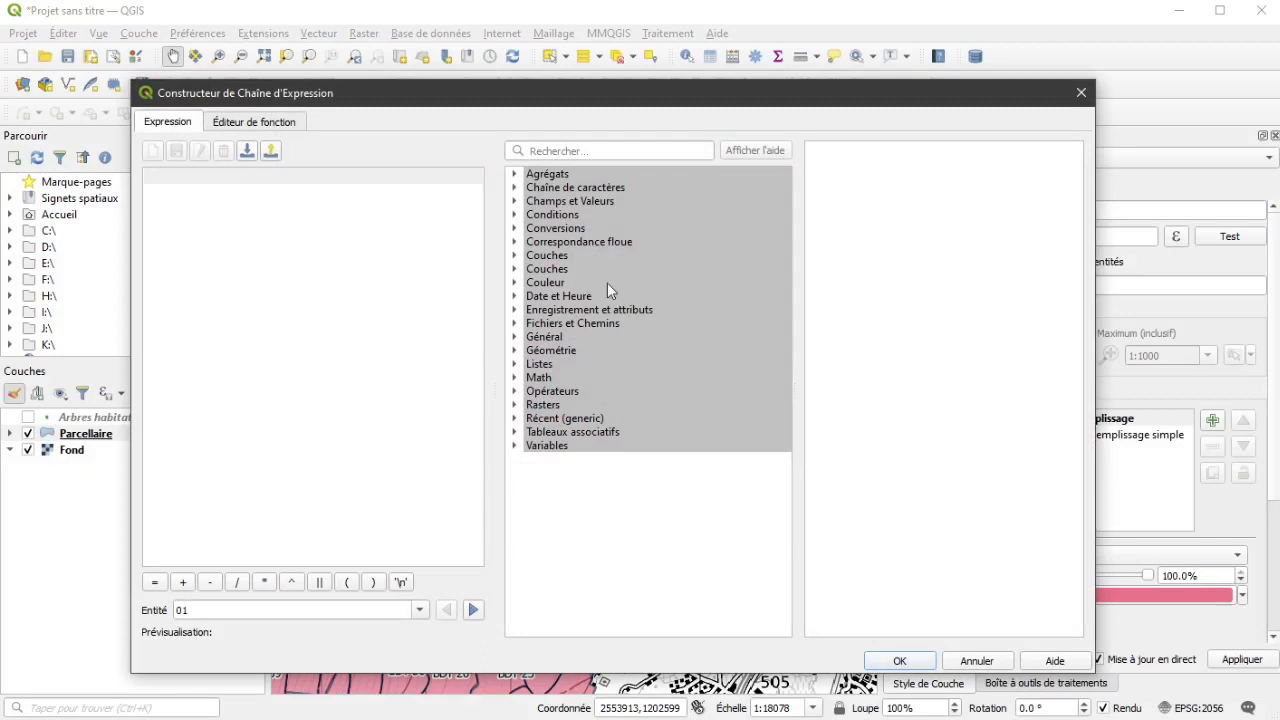
pyautogui.click(570, 150)
pyautogui.write('atlas')
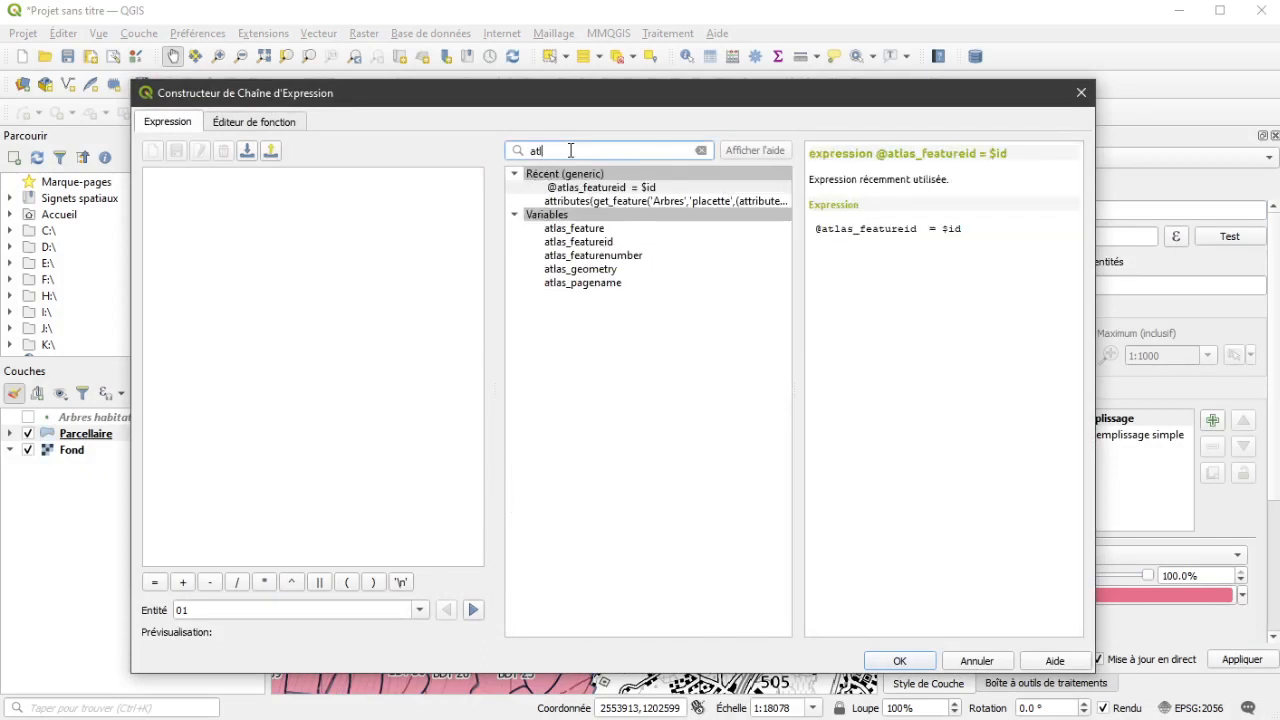
pyautogui.doubleClick(598, 243)
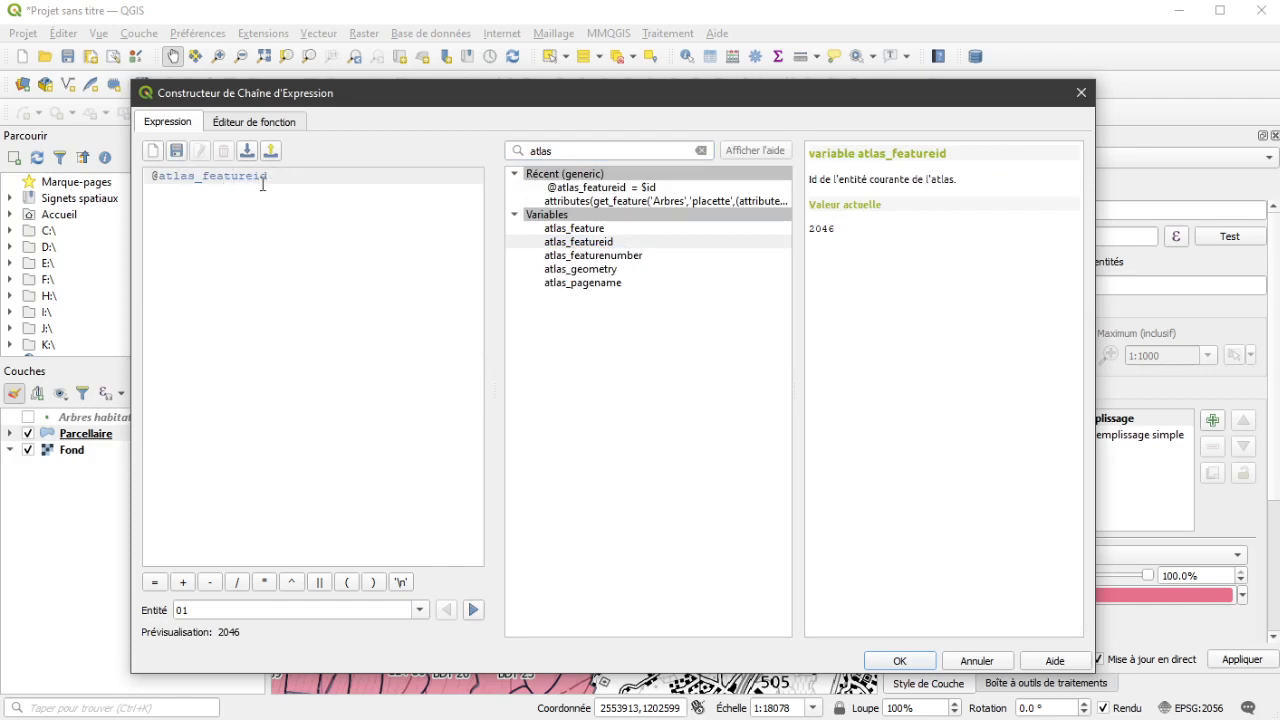
pyautogui.click(160, 582)
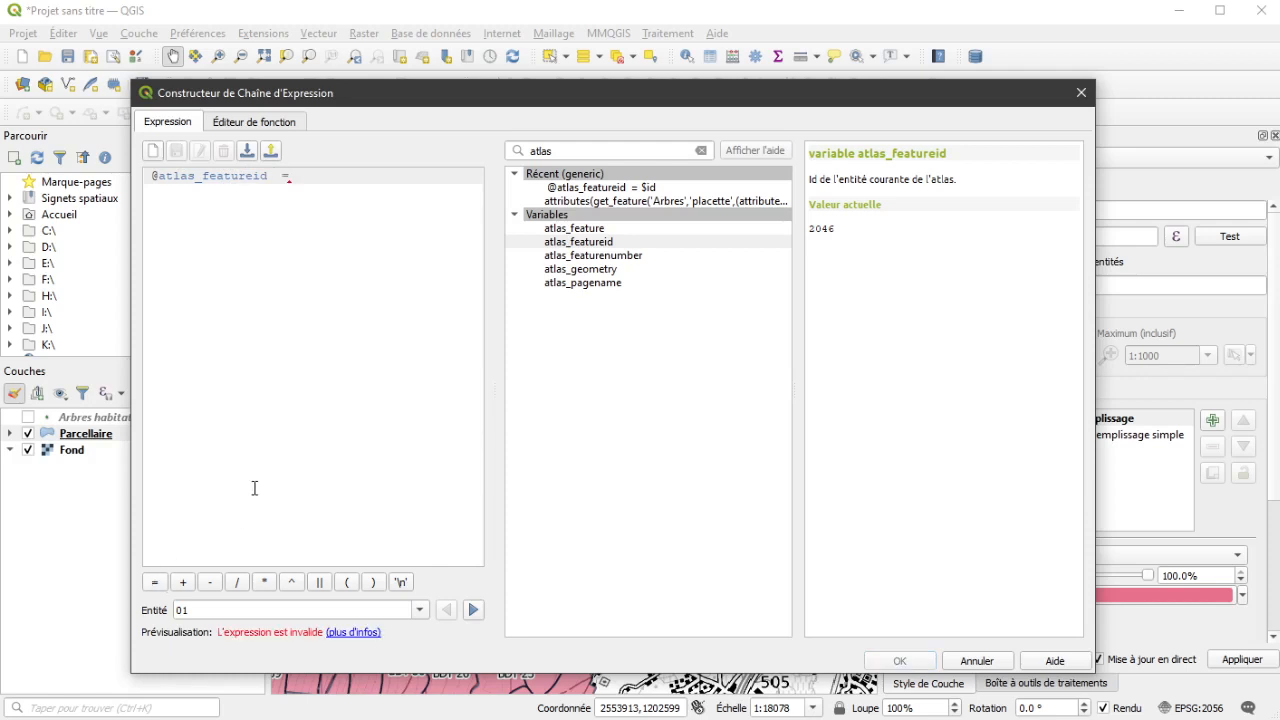
pyautogui.write('$id')
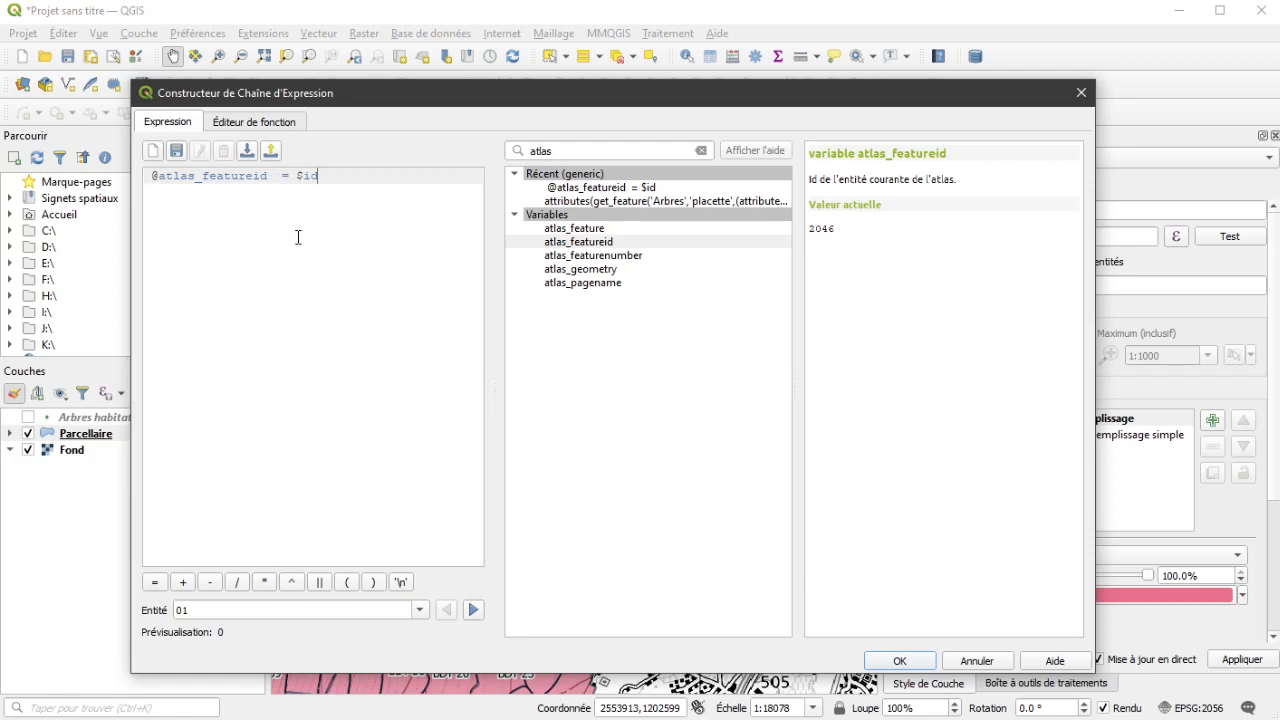
pyautogui.click(882, 664)
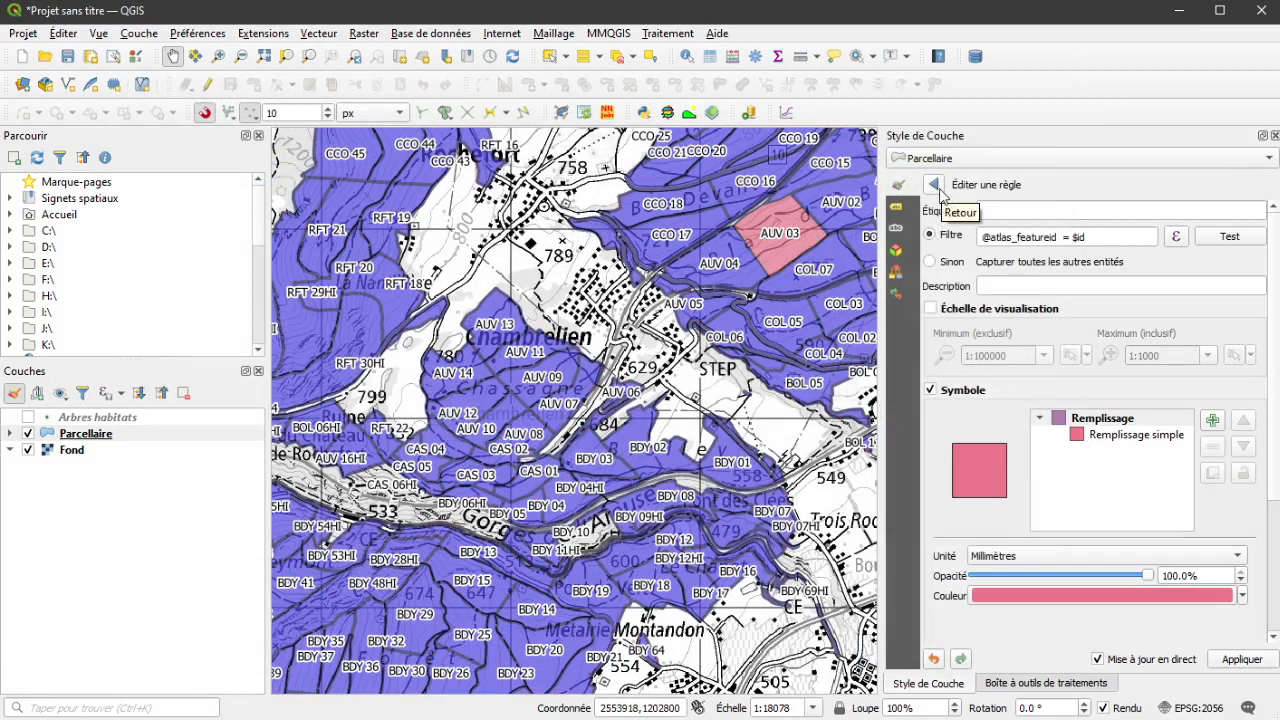
pyautogui.click(935, 187)
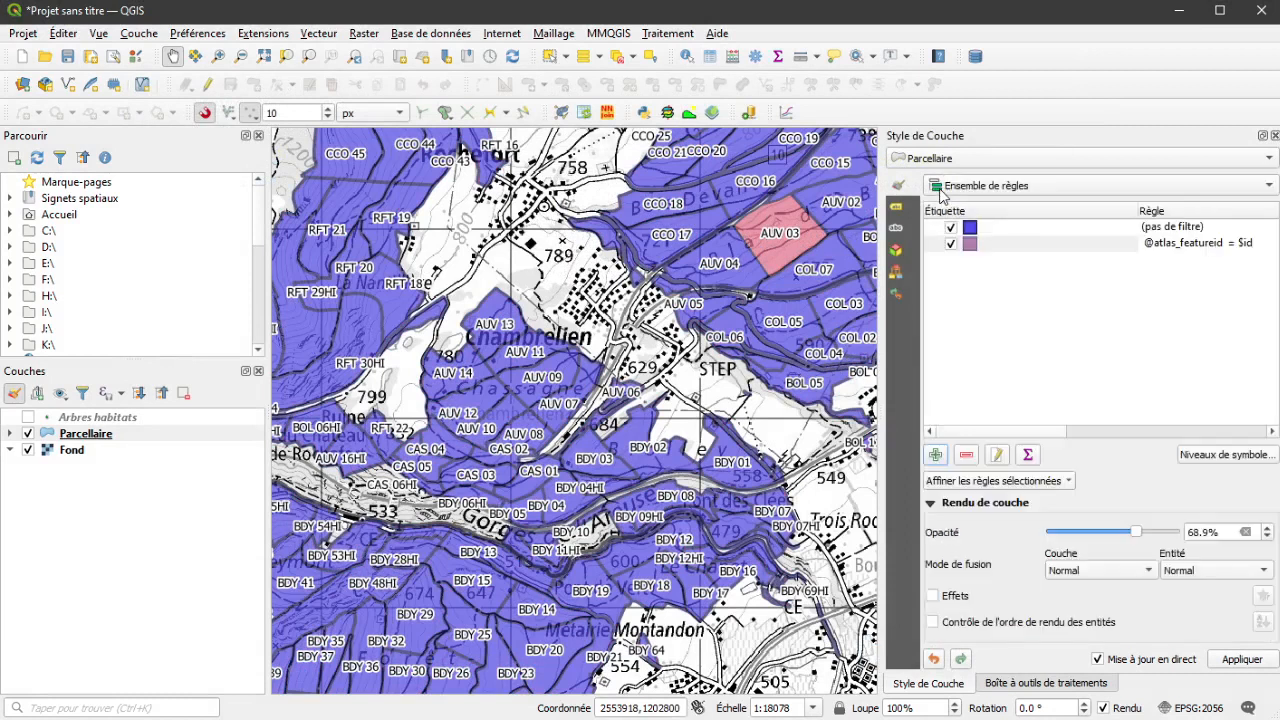
# Step: Change the unfiltered blue rule to an ELSE rule (Sinon) that captures all other features
pyautogui.doubleClick(1092, 231)
pyautogui.click(942, 262)
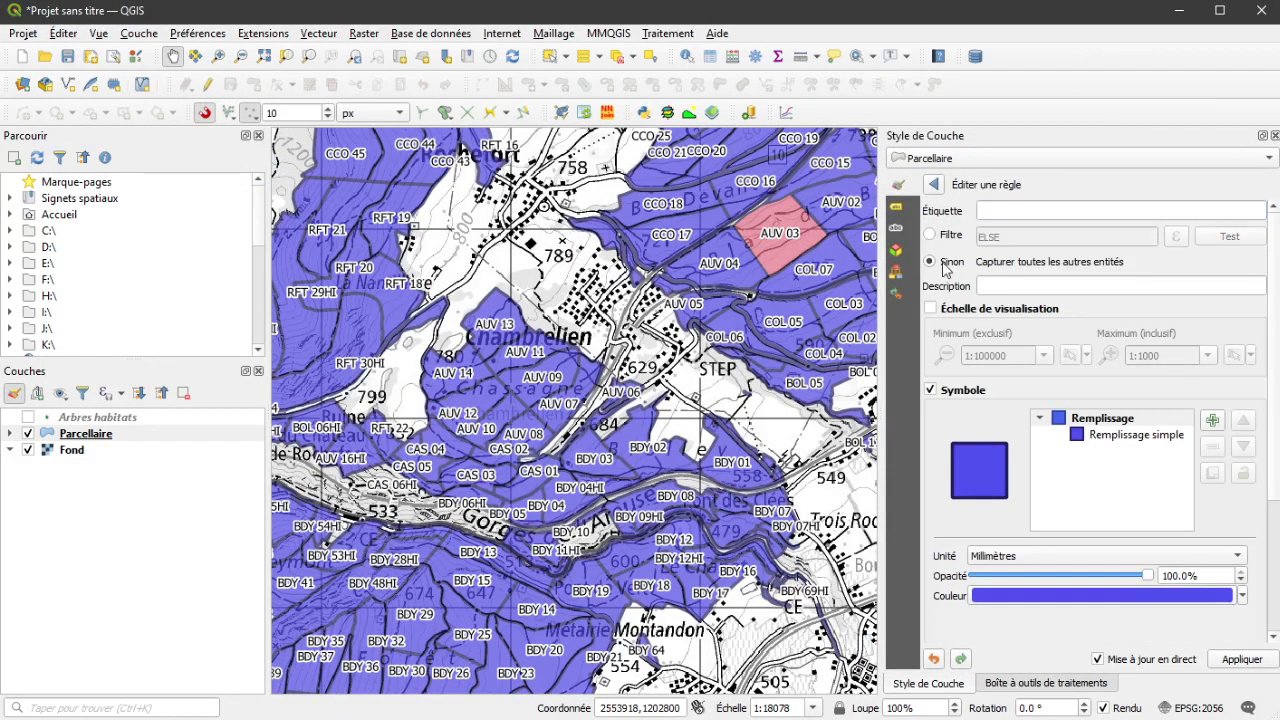
pyautogui.click(935, 186)
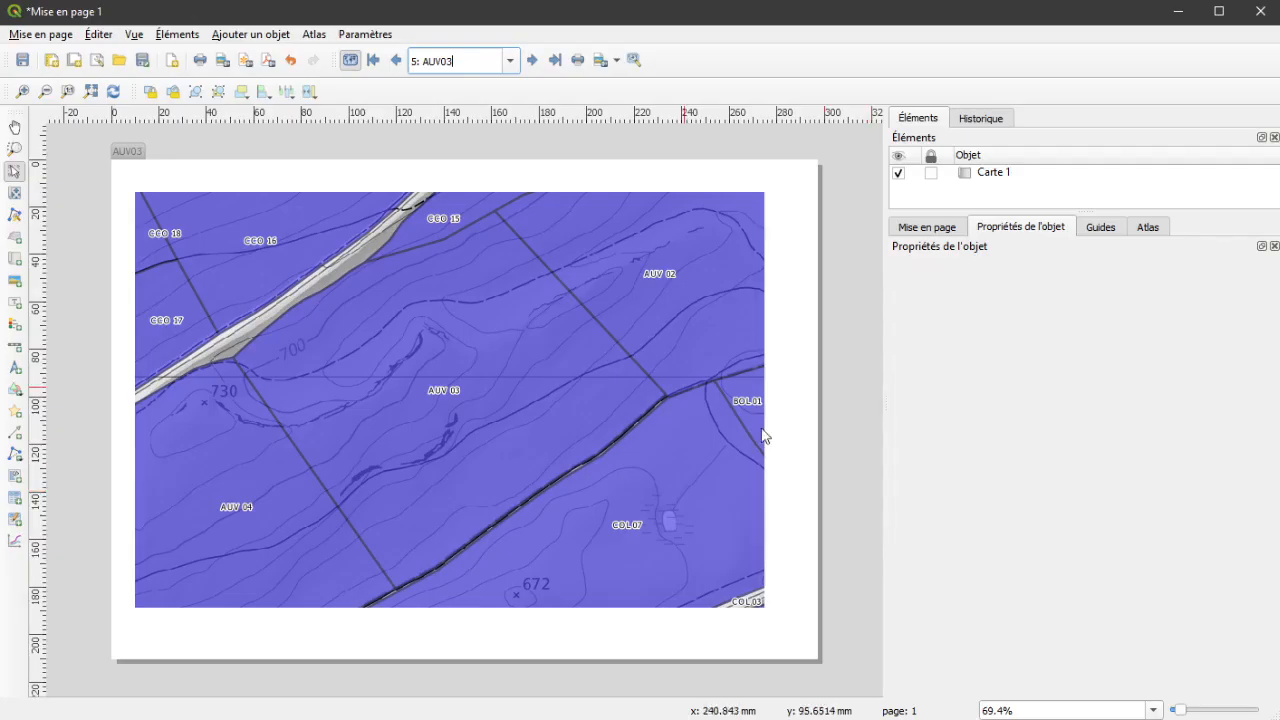
# Step: In the print layout, browse the atlas features from AUV04 to AUV07 to check the highlighting of the current parcel
pyautogui.click(530, 62)
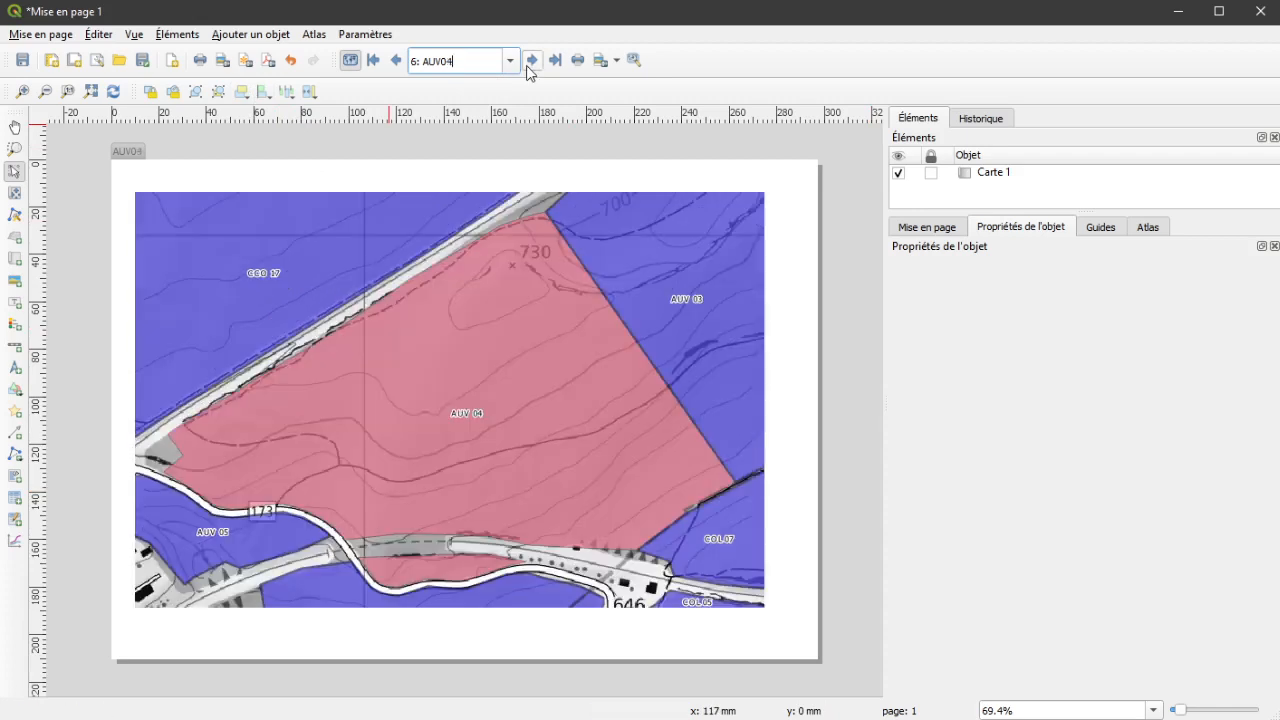
pyautogui.click(530, 62)
pyautogui.click(528, 67)
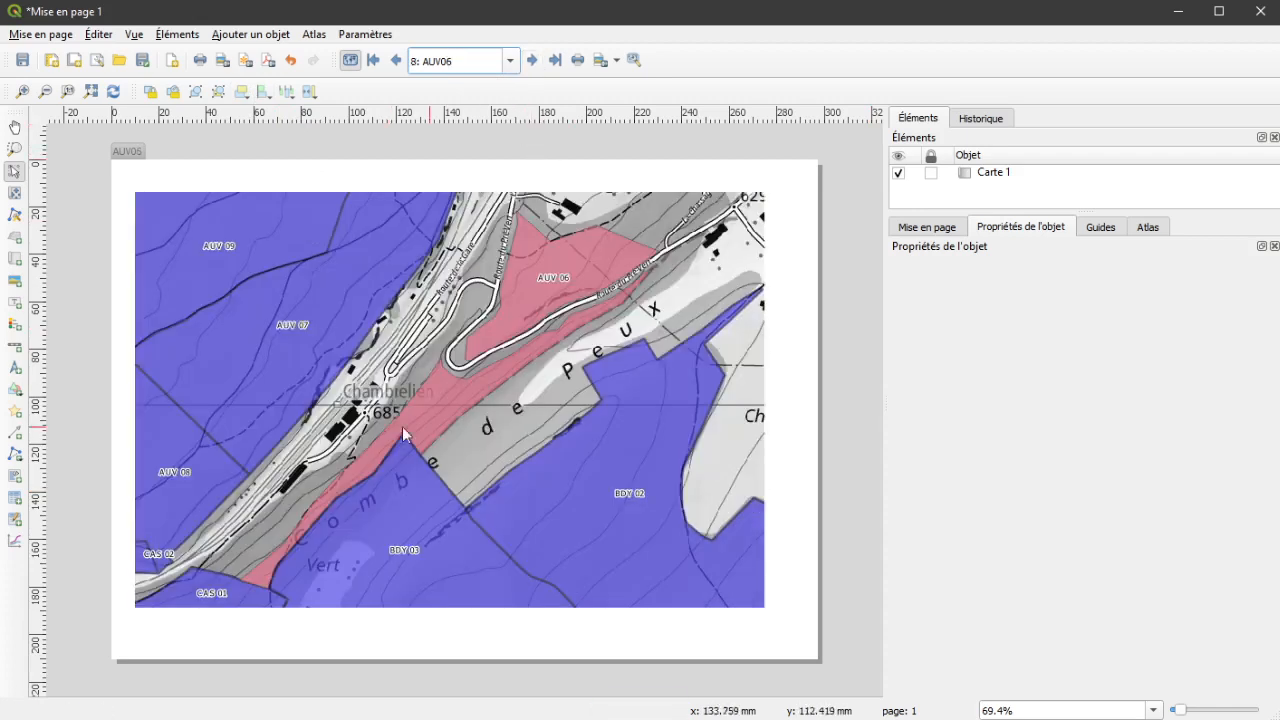
pyautogui.click(532, 61)
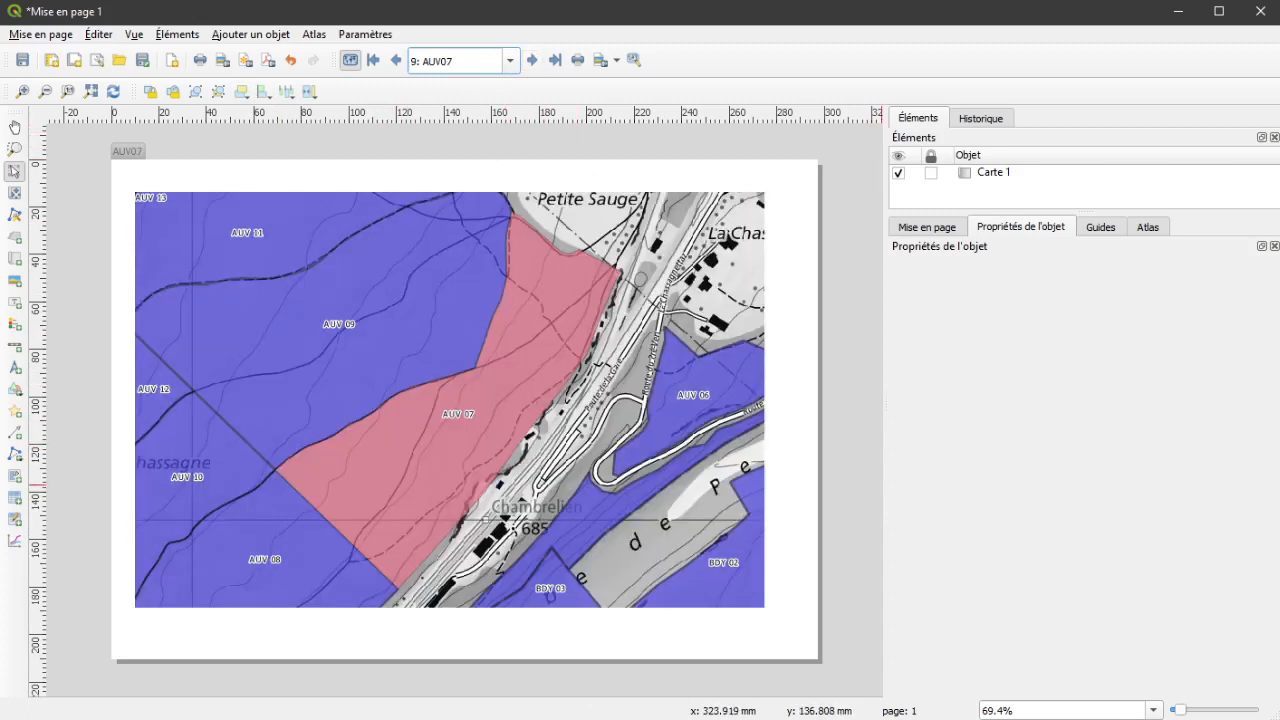
# Step: Back in the main project window, style the Parcellaire layer as categorised (Catégorisé) on the adm field and classify its values
pyautogui.hotkey('alt', 'Tab')
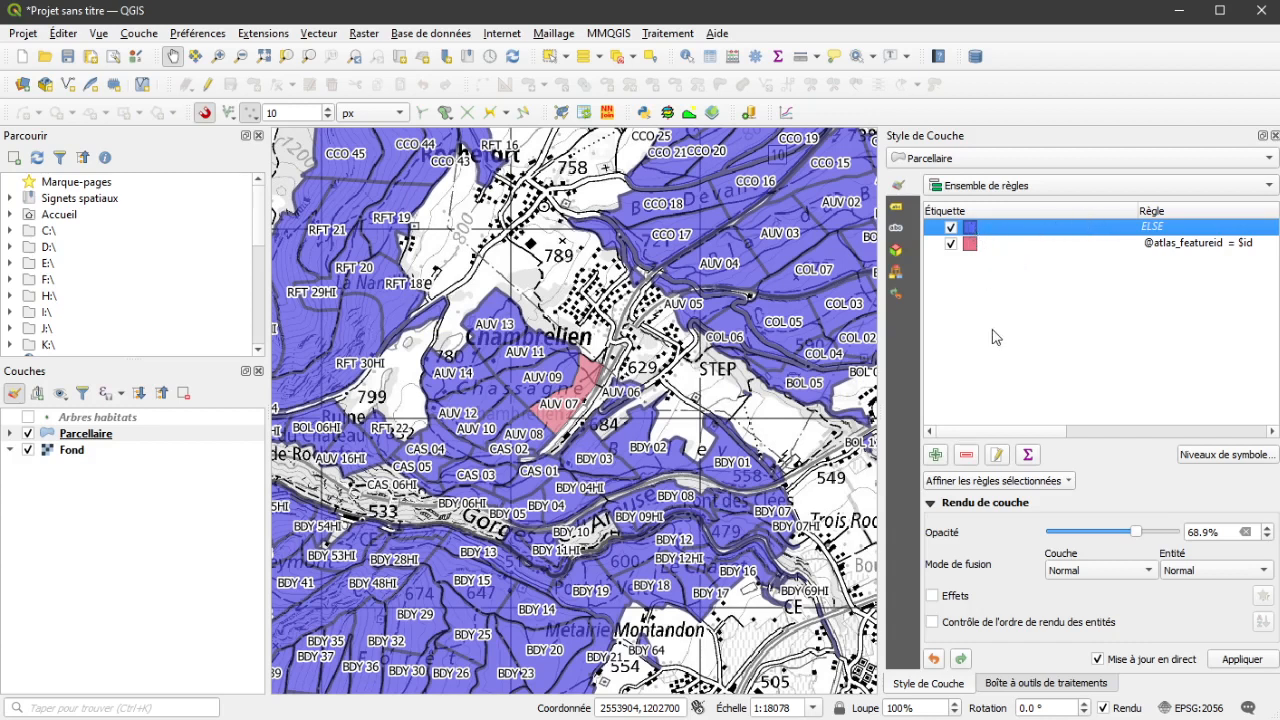
pyautogui.click(937, 456)
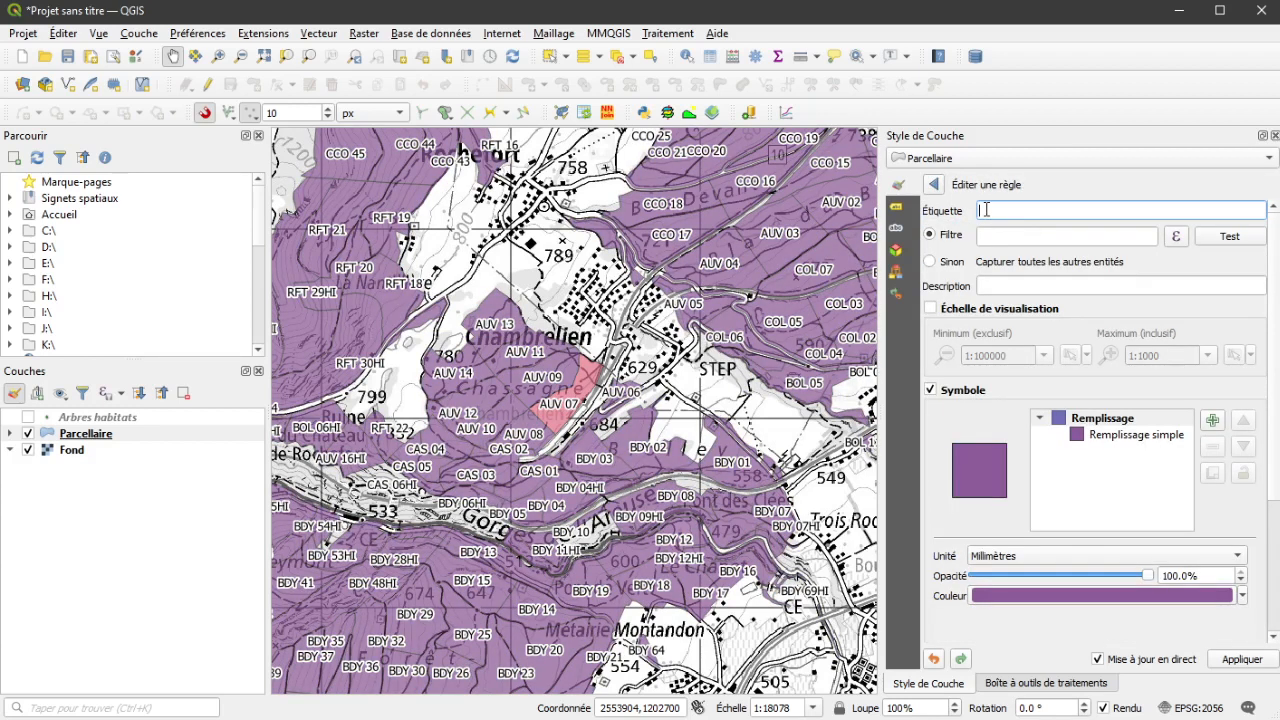
pyautogui.click(935, 186)
pyautogui.click(1027, 192)
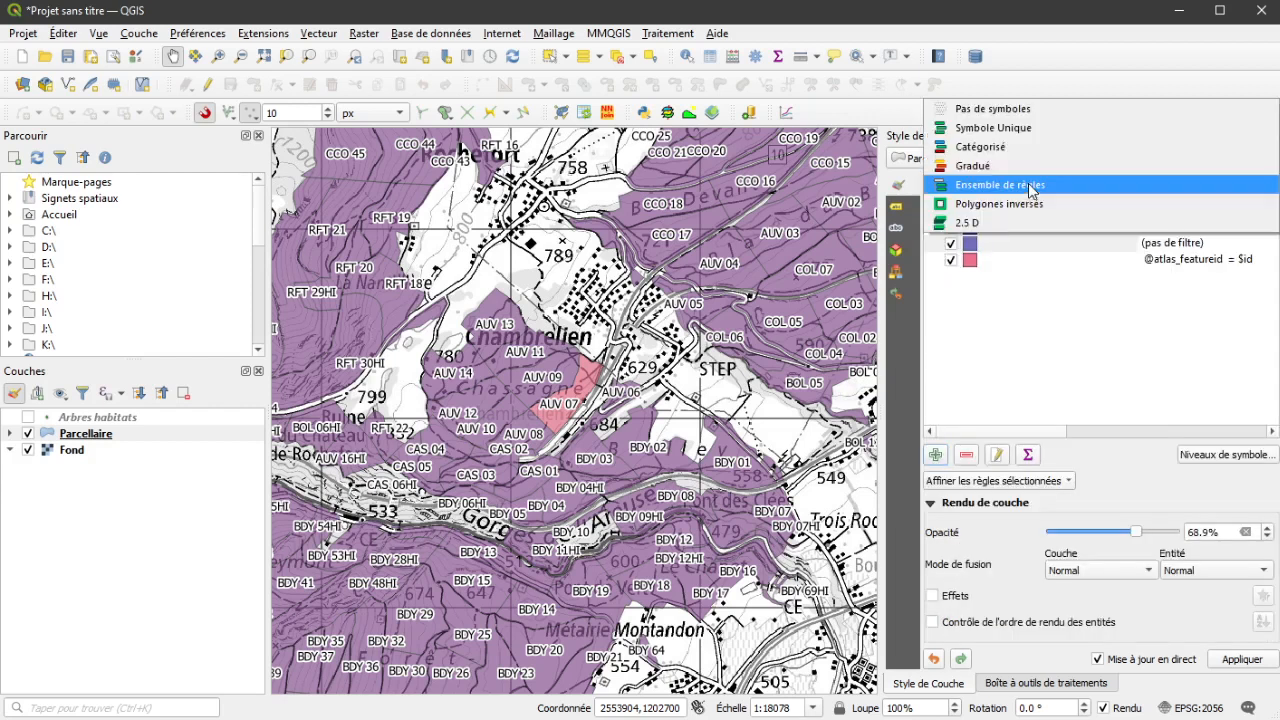
pyautogui.click(1017, 148)
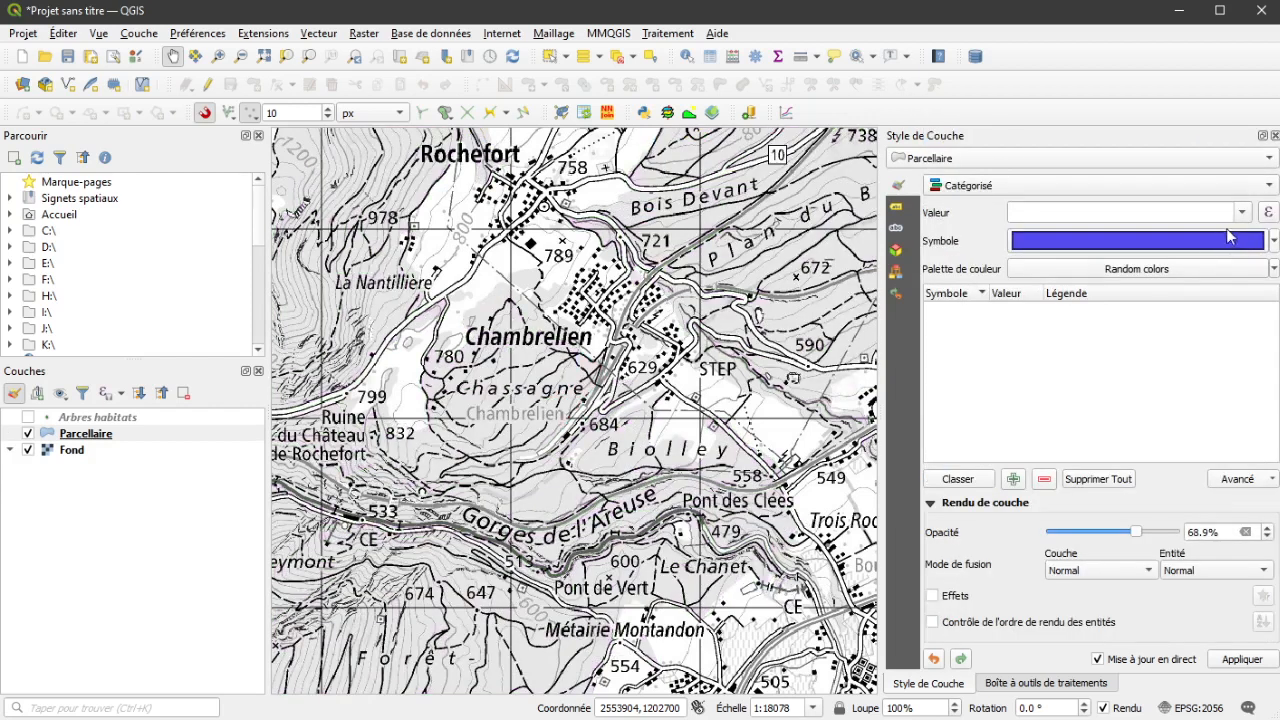
pyautogui.click(1240, 214)
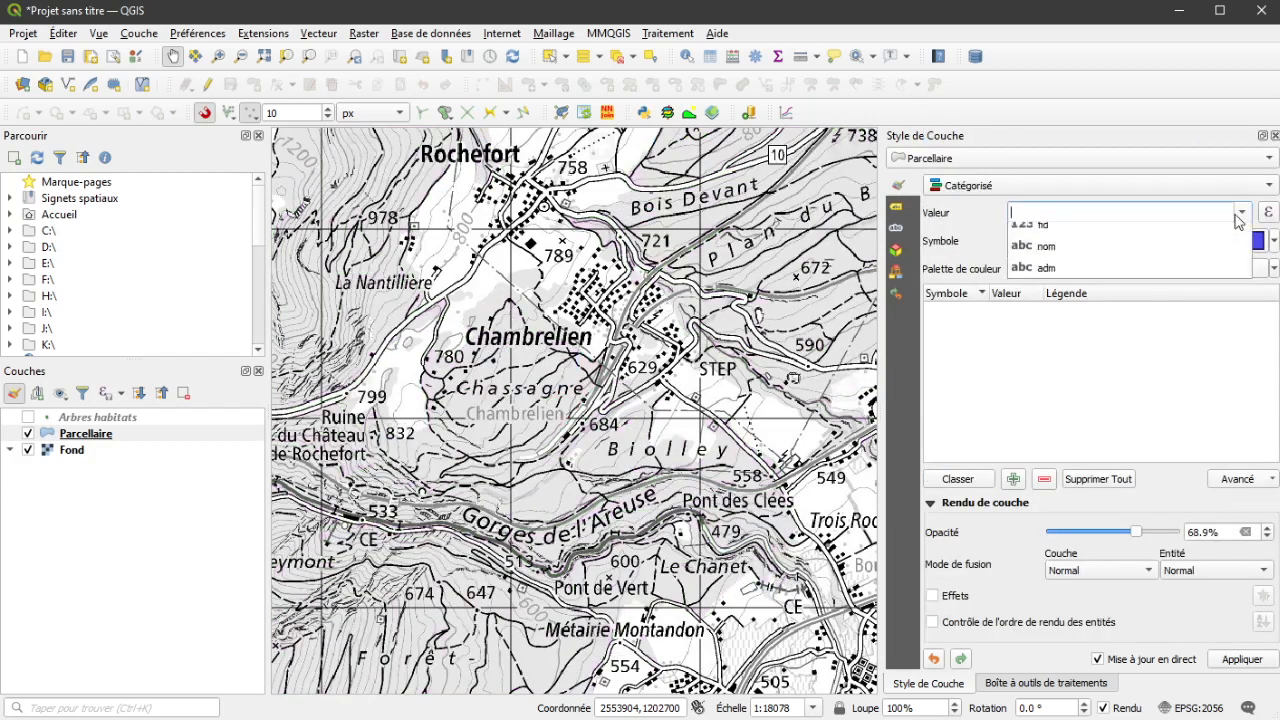
pyautogui.click(1065, 278)
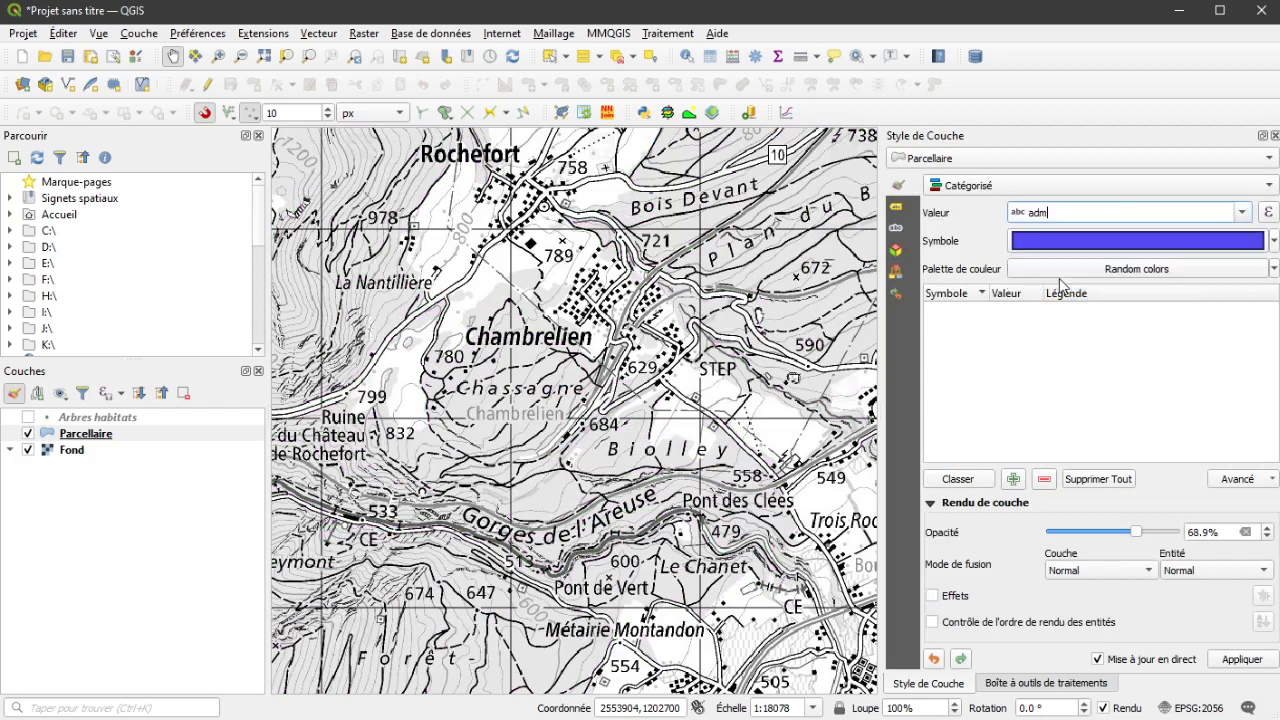
pyautogui.click(957, 480)
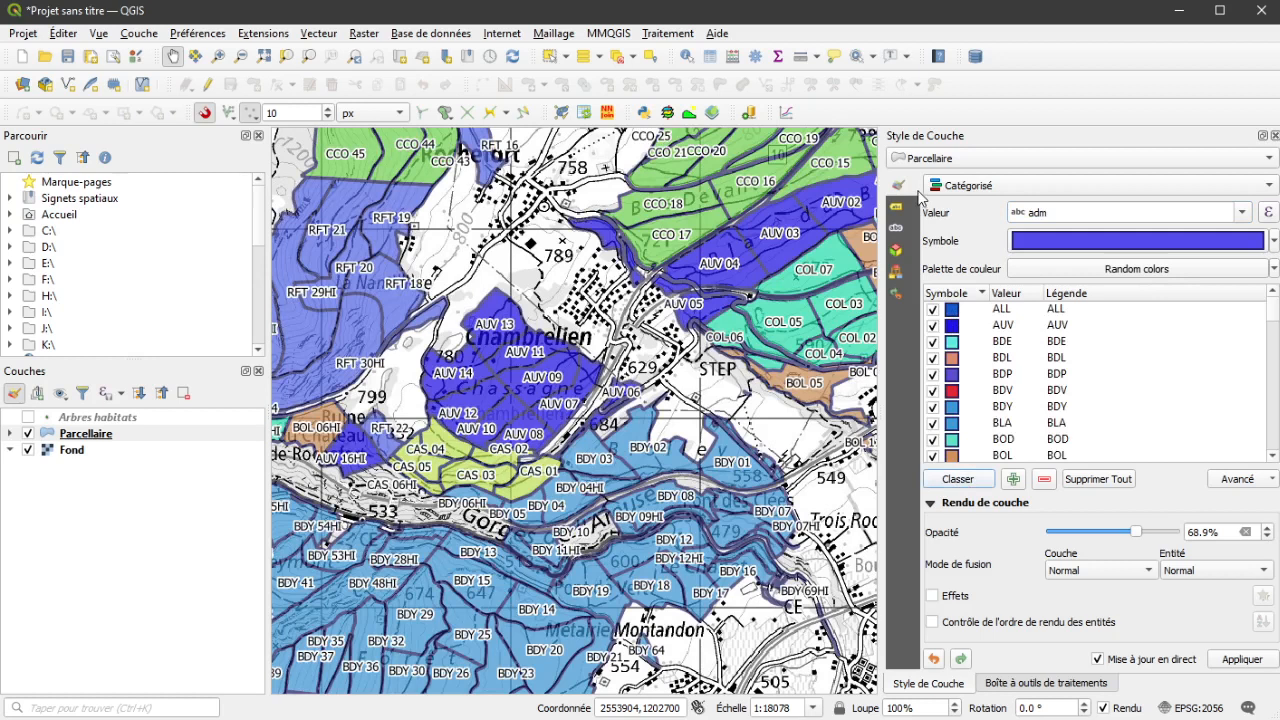
# Step: Convert the categorised Parcellaire style to a rule set (Ensemble de règles) and look through the resulting rules
pyautogui.click(993, 187)
pyautogui.click(992, 222)
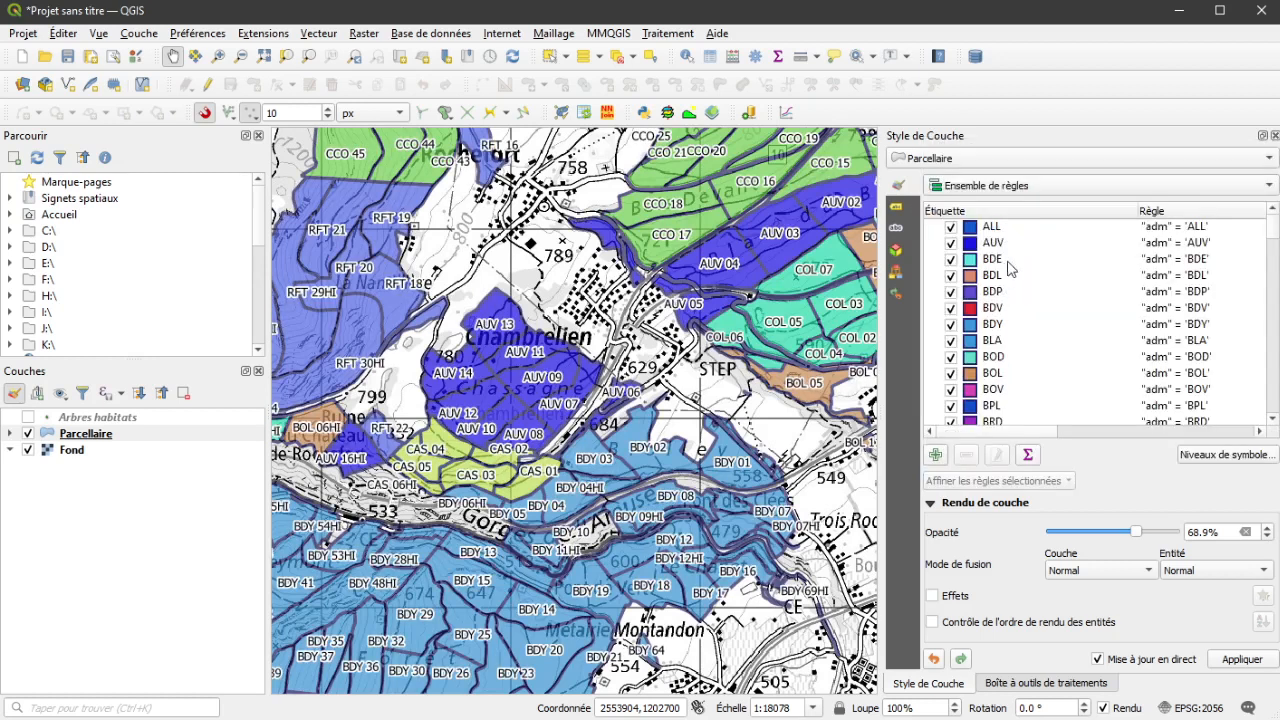
pyautogui.scroll(-10, 985, 384)
pyautogui.scroll(10, 986, 386)
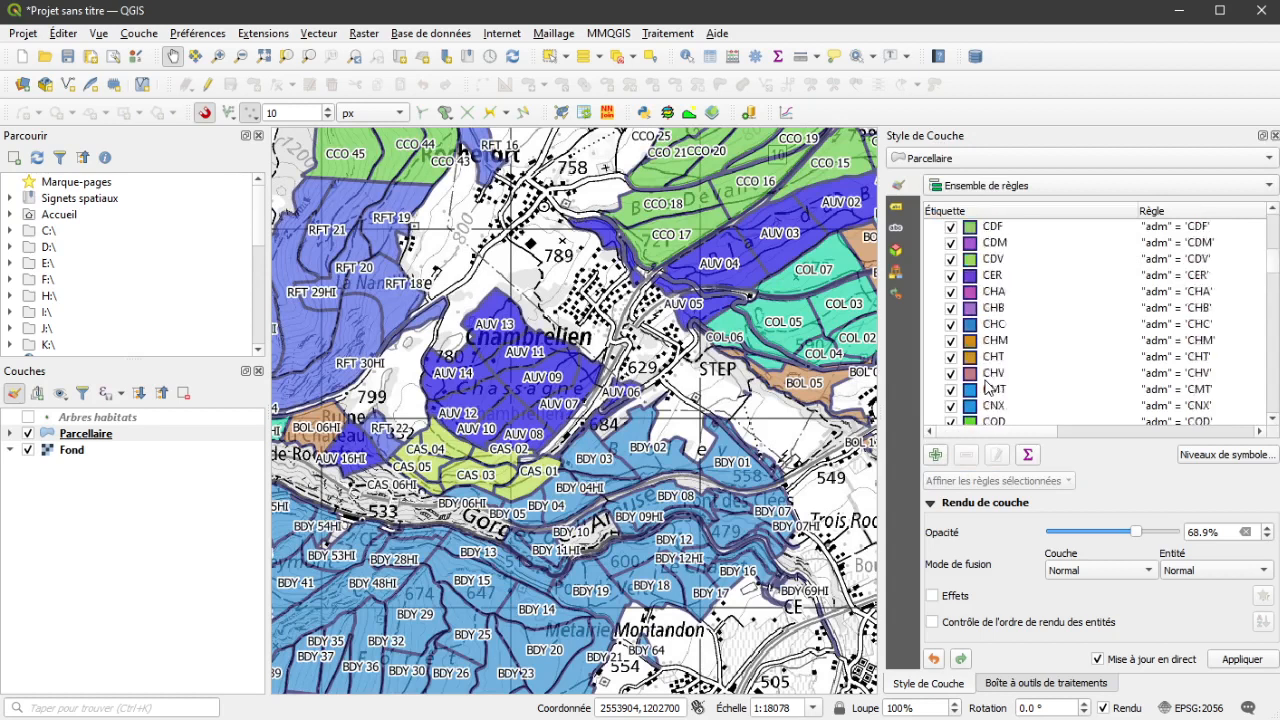
pyautogui.click(935, 455)
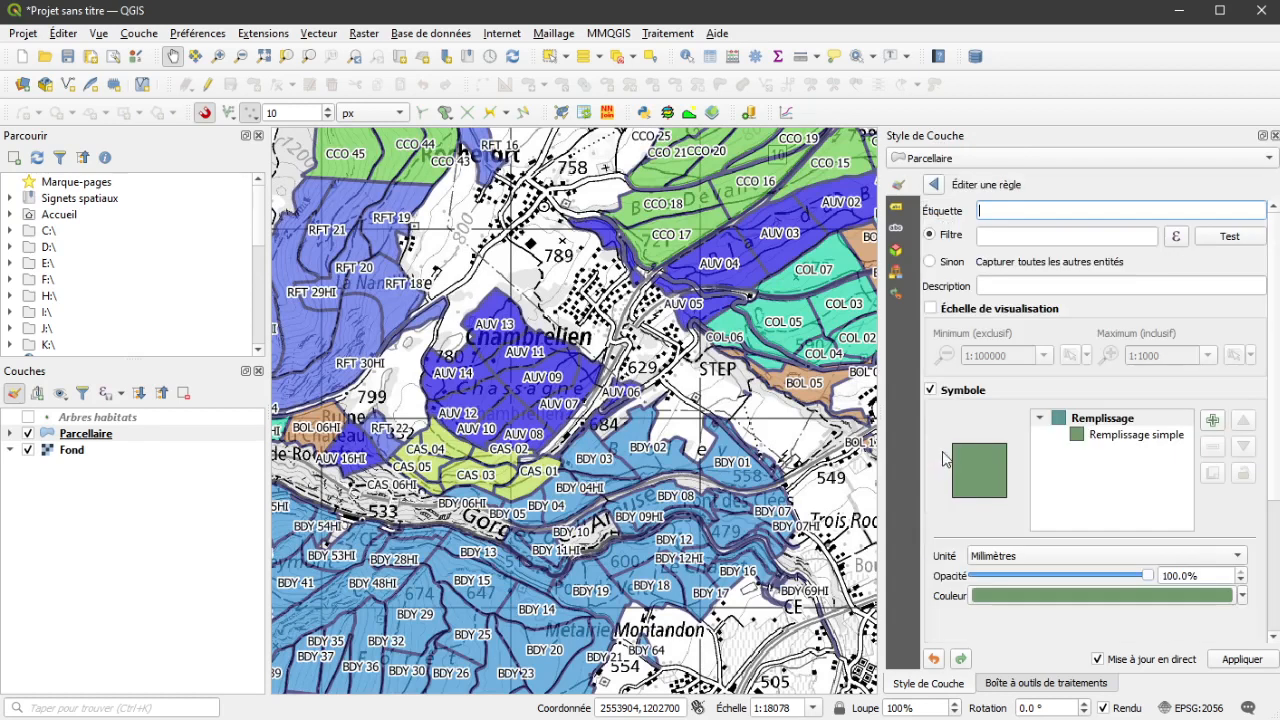
pyautogui.click(1176, 236)
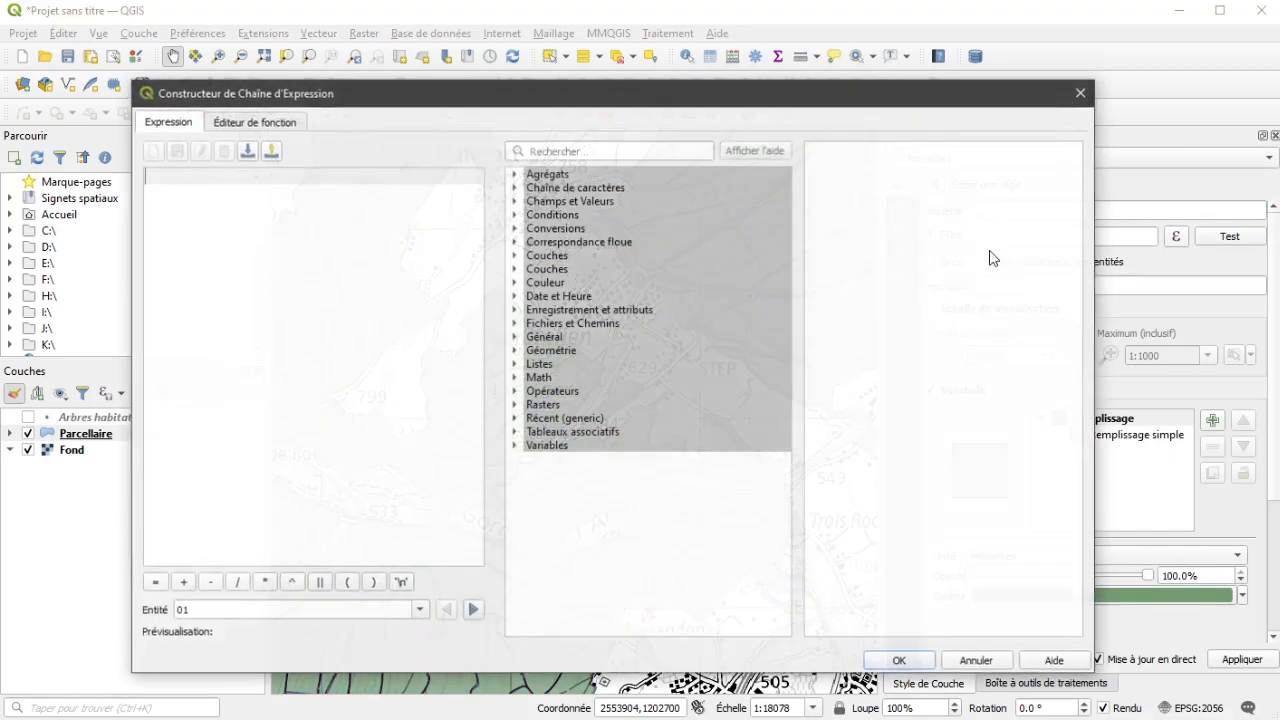
pyautogui.click(570, 152)
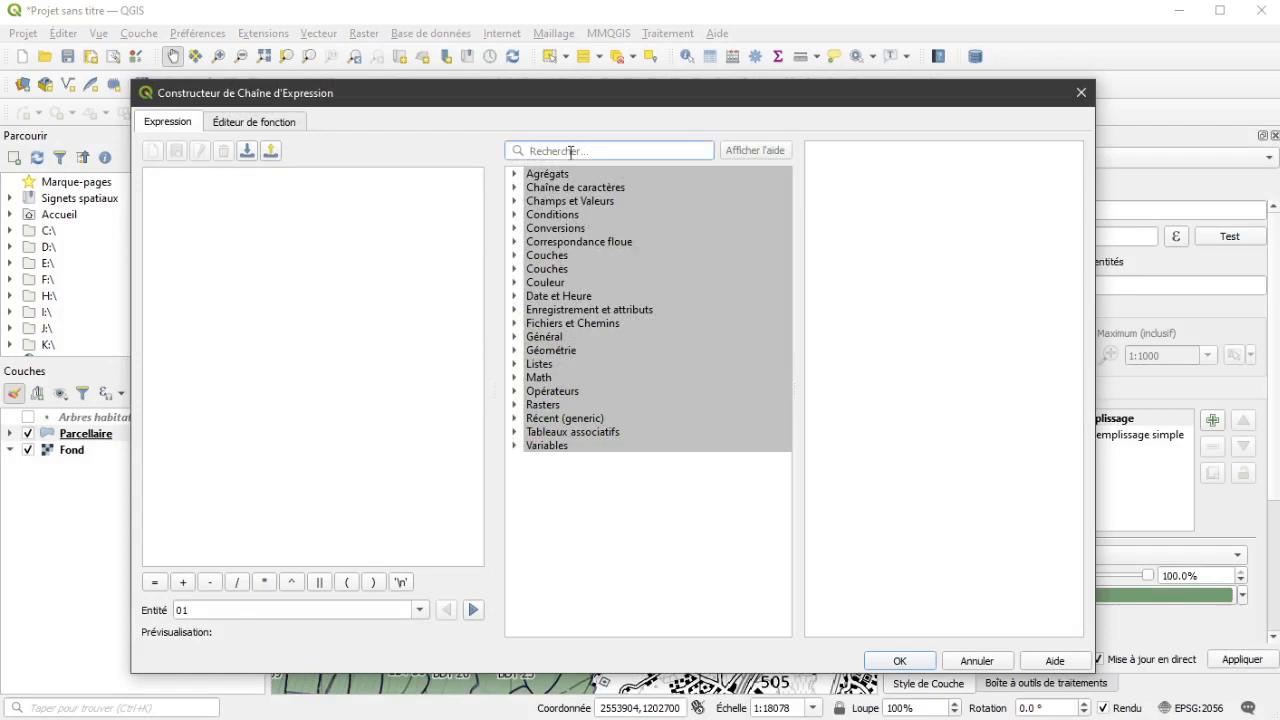
pyautogui.write('atlas')
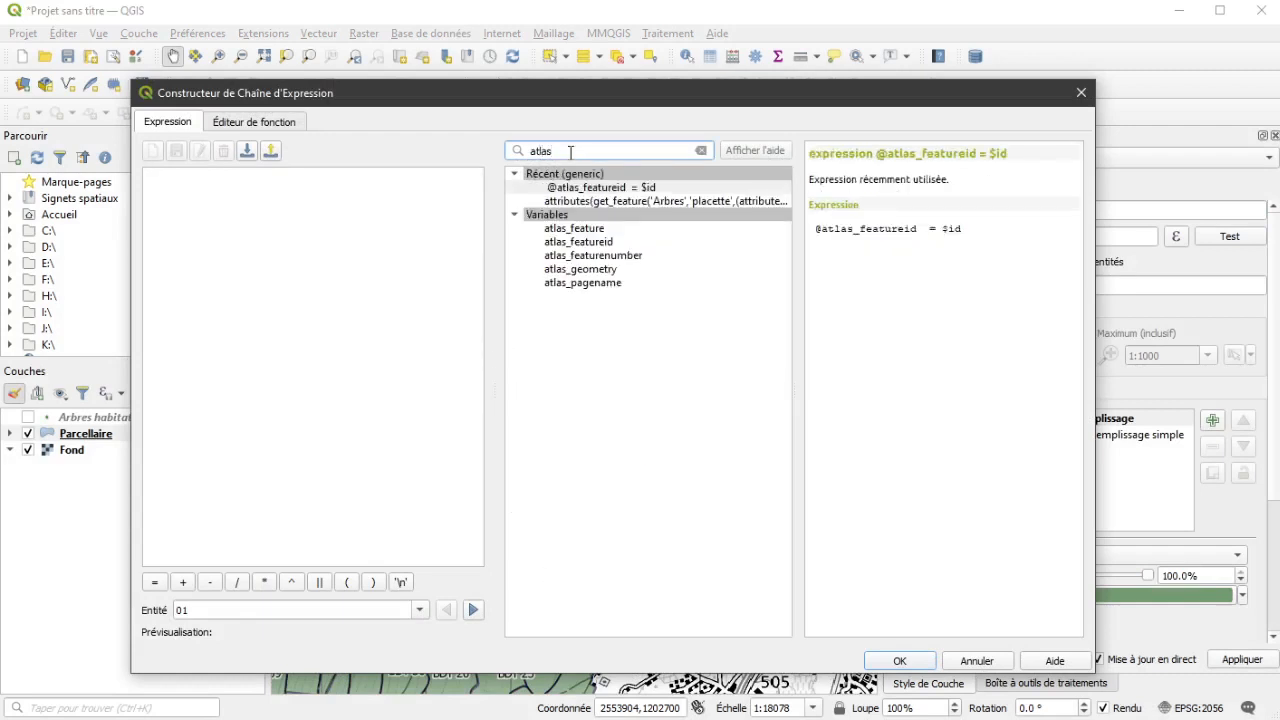
pyautogui.doubleClick(617, 188)
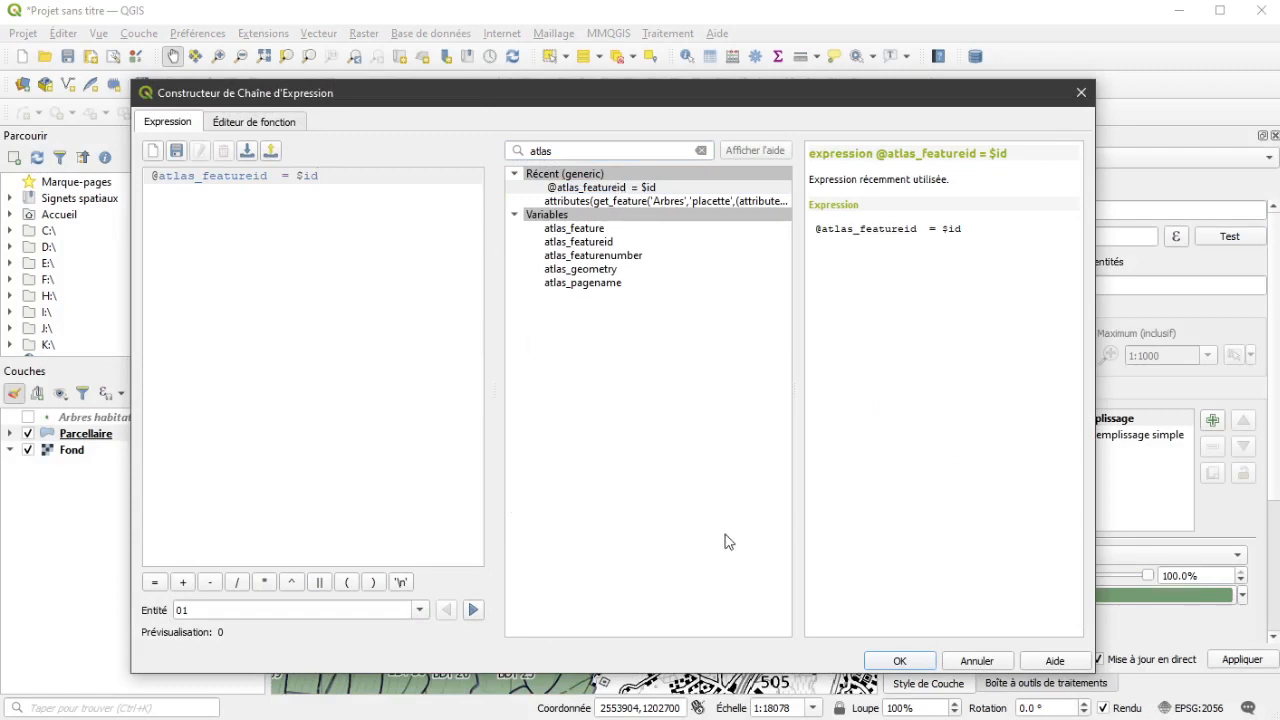
pyautogui.click(897, 661)
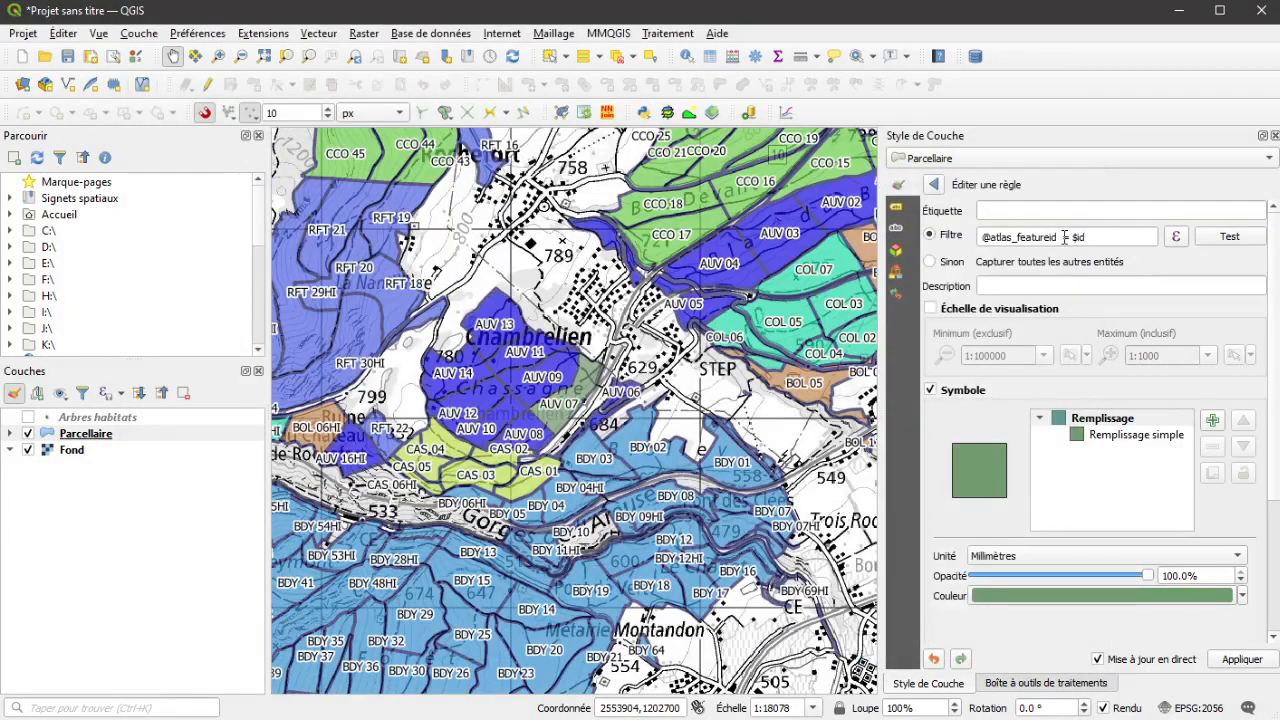
# Step: Apply the "outline red" preset symbol to the new atlas rule and return to the rule list
pyautogui.click(1140, 447)
pyautogui.scroll(-4, 1170, 560)
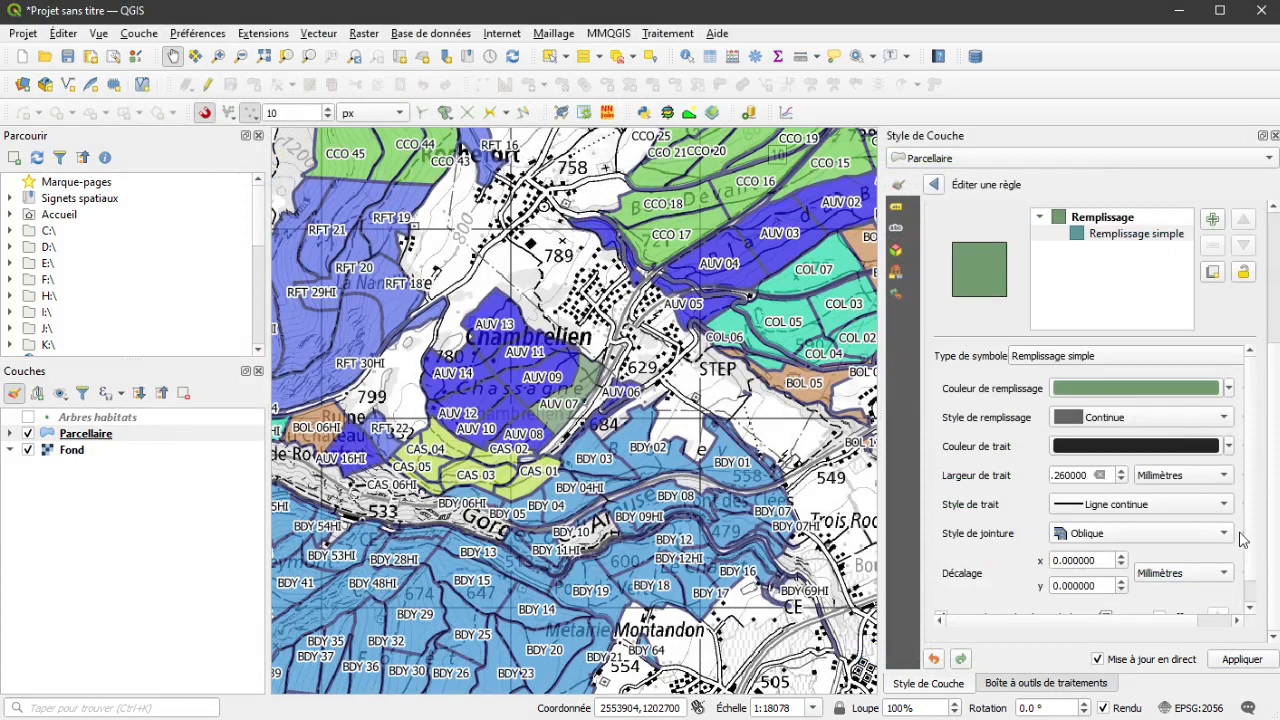
pyautogui.click(1100, 220)
pyautogui.scroll(-2, 1182, 528)
pyautogui.scroll(1, 1120, 527)
pyautogui.click(1104, 545)
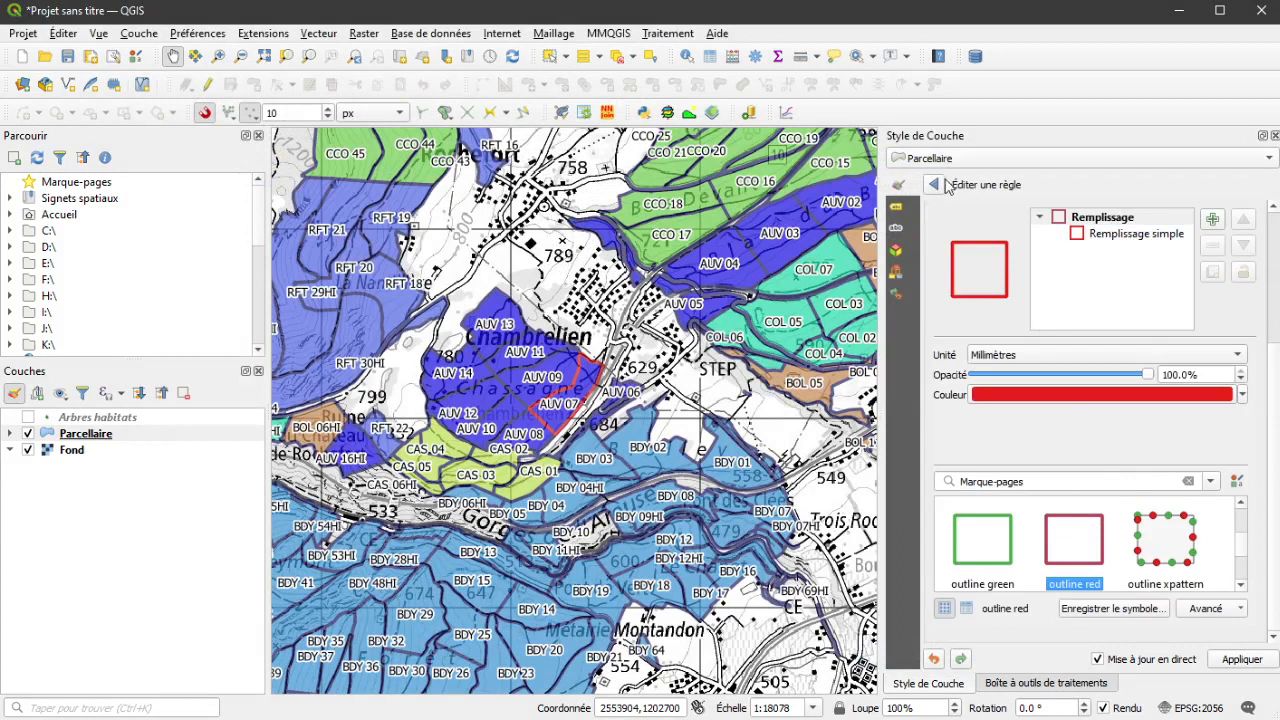
pyautogui.click(933, 184)
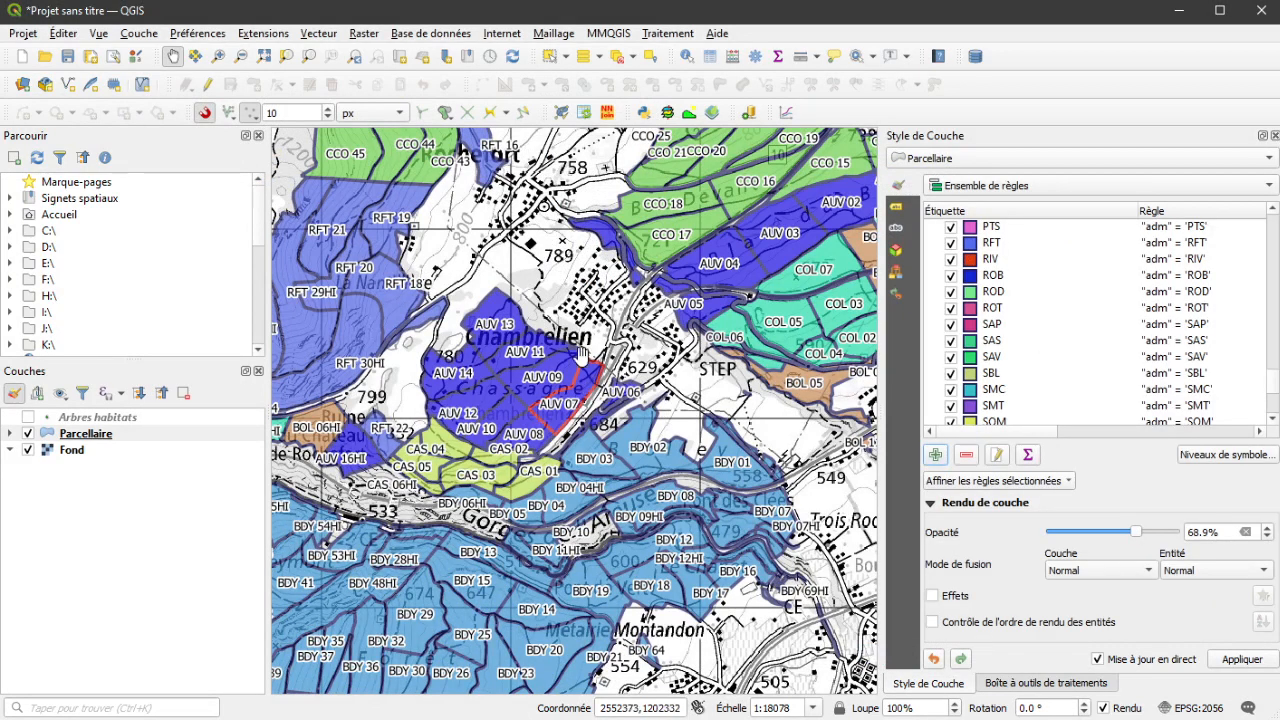
# Step: Find and select the unlabelled atlas rule at the end of the adm-based rule set
pyautogui.scroll(-4, 996, 379)
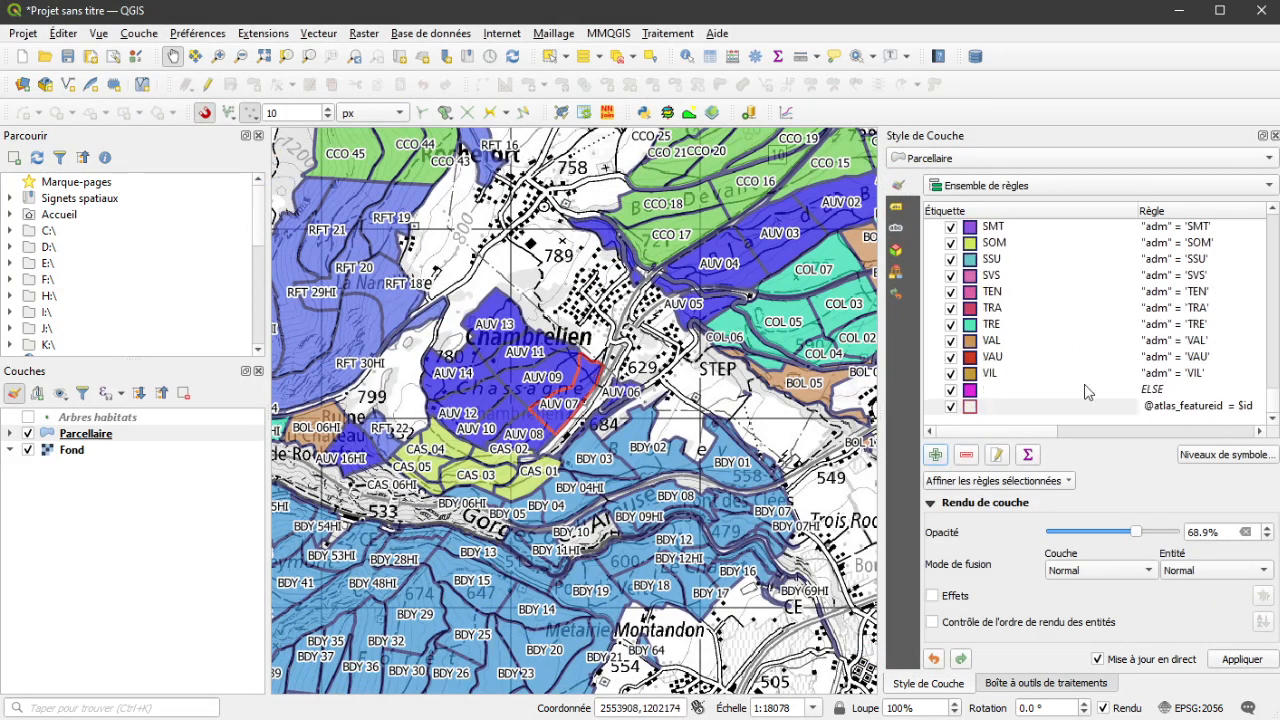
pyautogui.click(1032, 407)
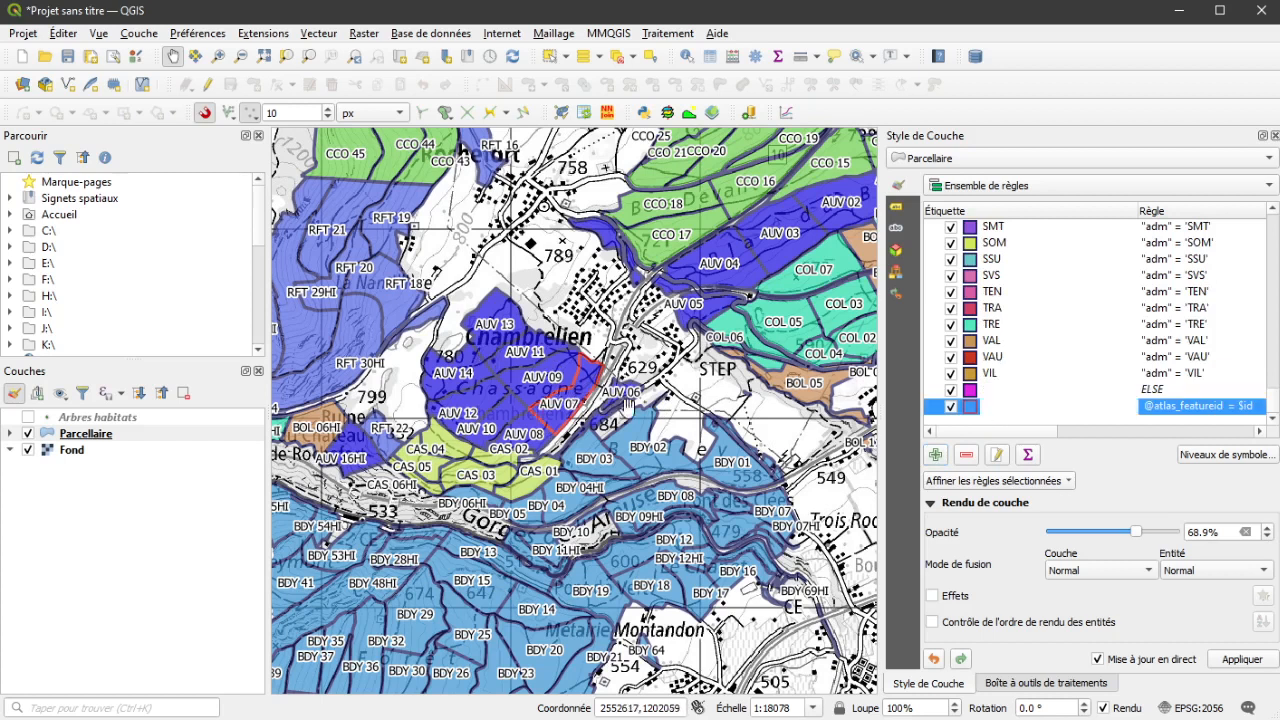
pyautogui.click(1073, 405)
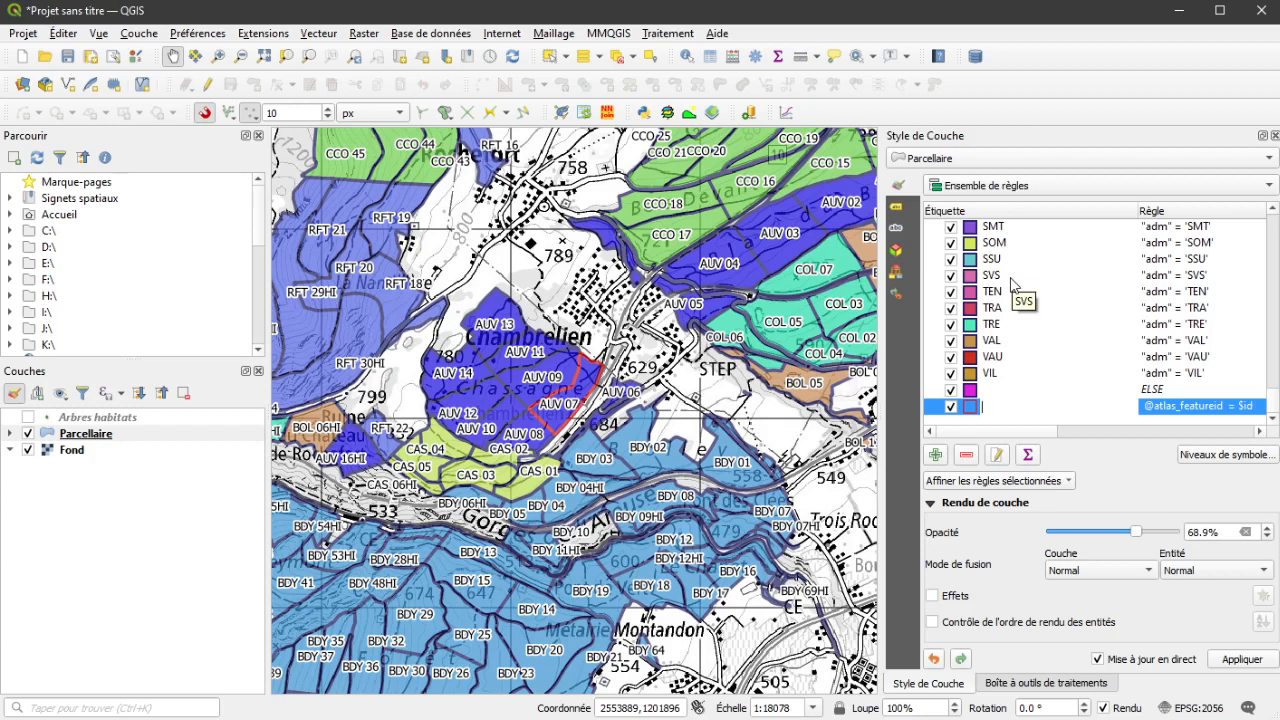
# Step: Reset the Parcellaire style to a single symbol (Symbole Unique) and convert it back to a rule set (Ensemble de règles)
pyautogui.click(1022, 188)
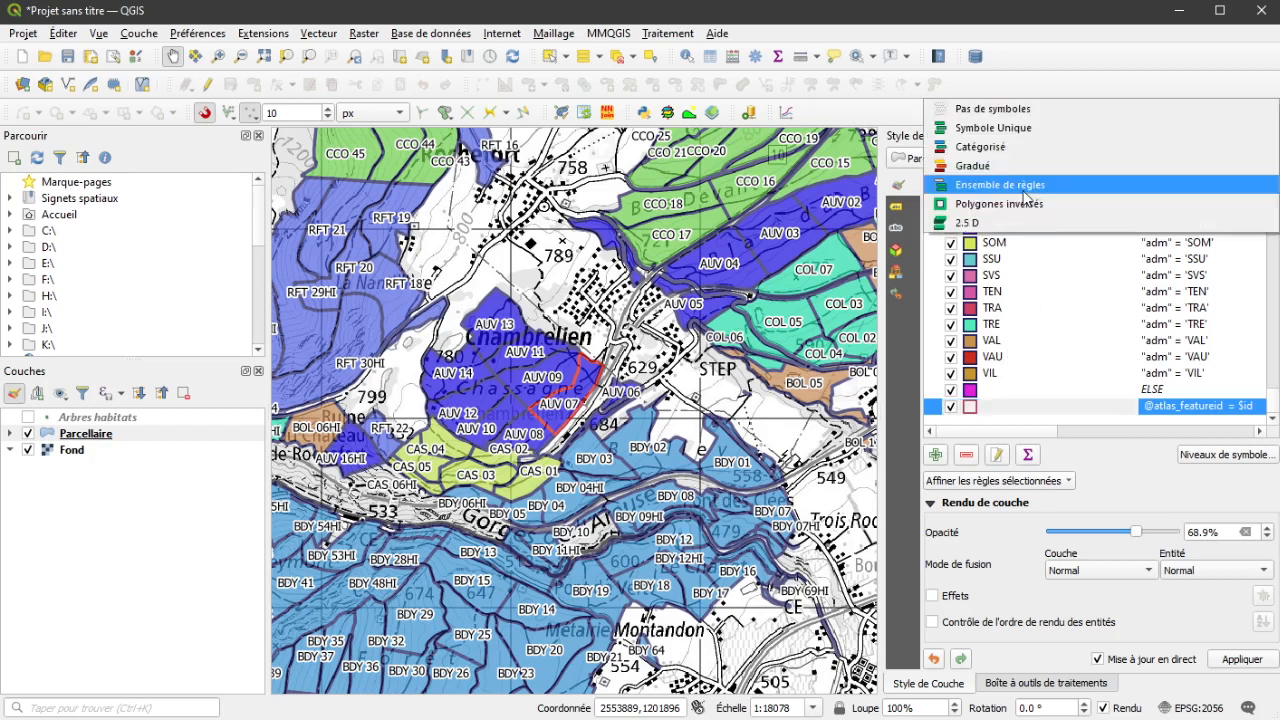
pyautogui.click(1010, 127)
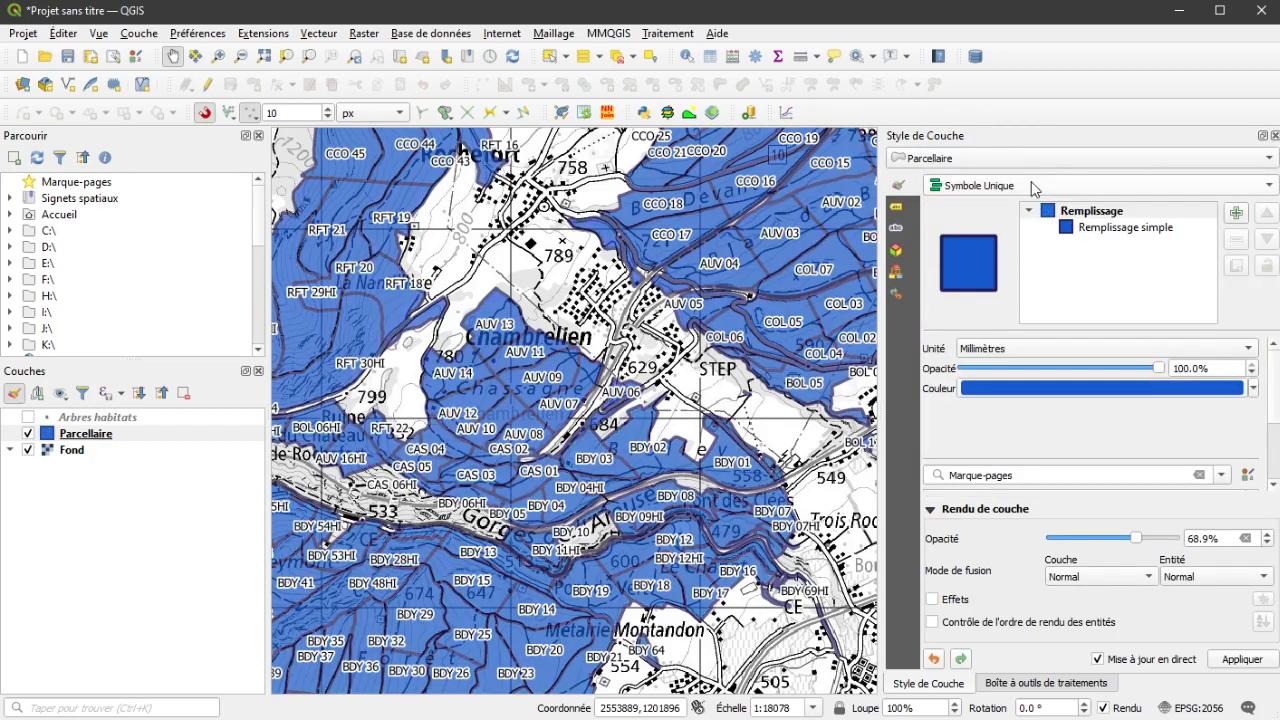
pyautogui.click(1033, 188)
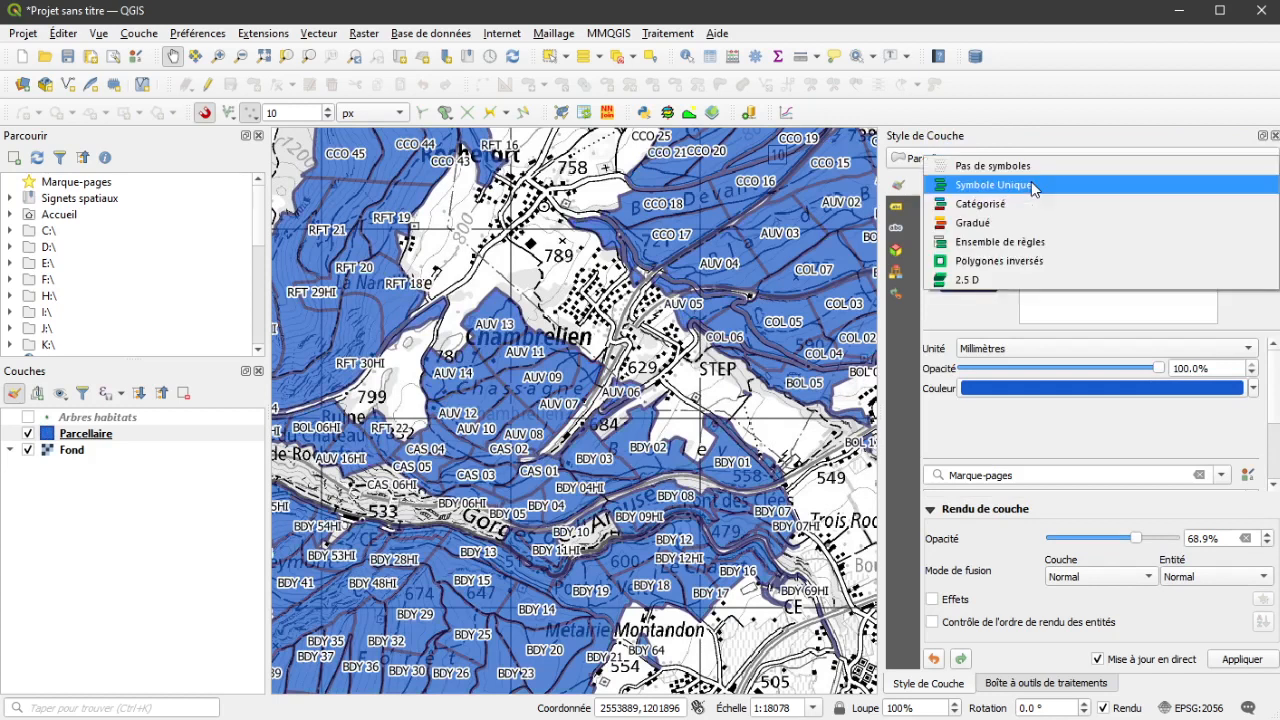
pyautogui.click(1028, 246)
pyautogui.click(1052, 232)
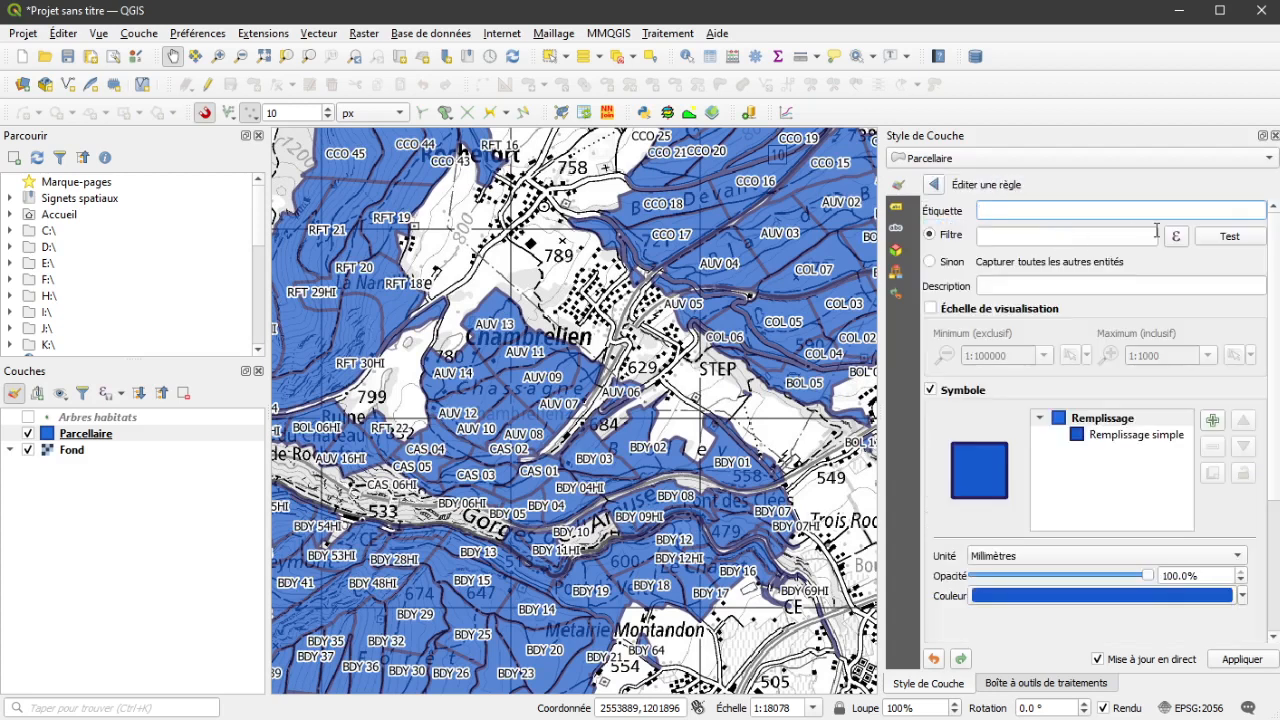
pyautogui.click(1176, 236)
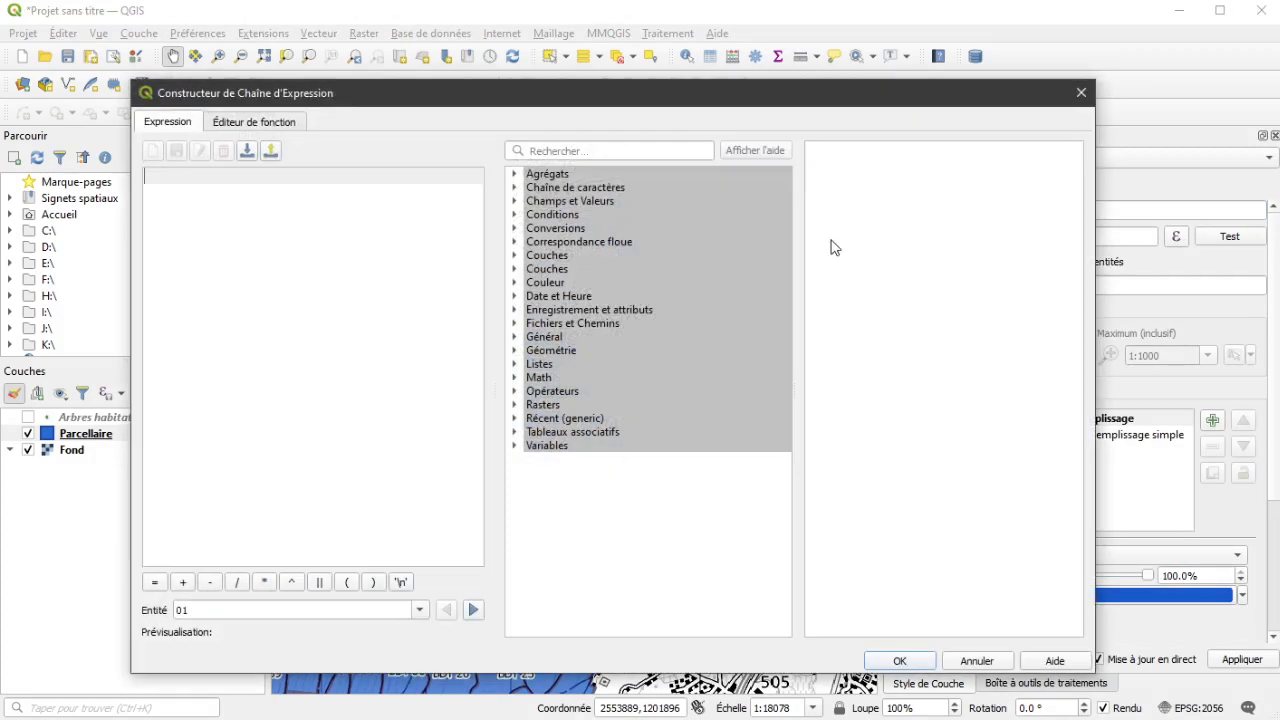
pyautogui.click(608, 152)
pyautogui.write('atls')
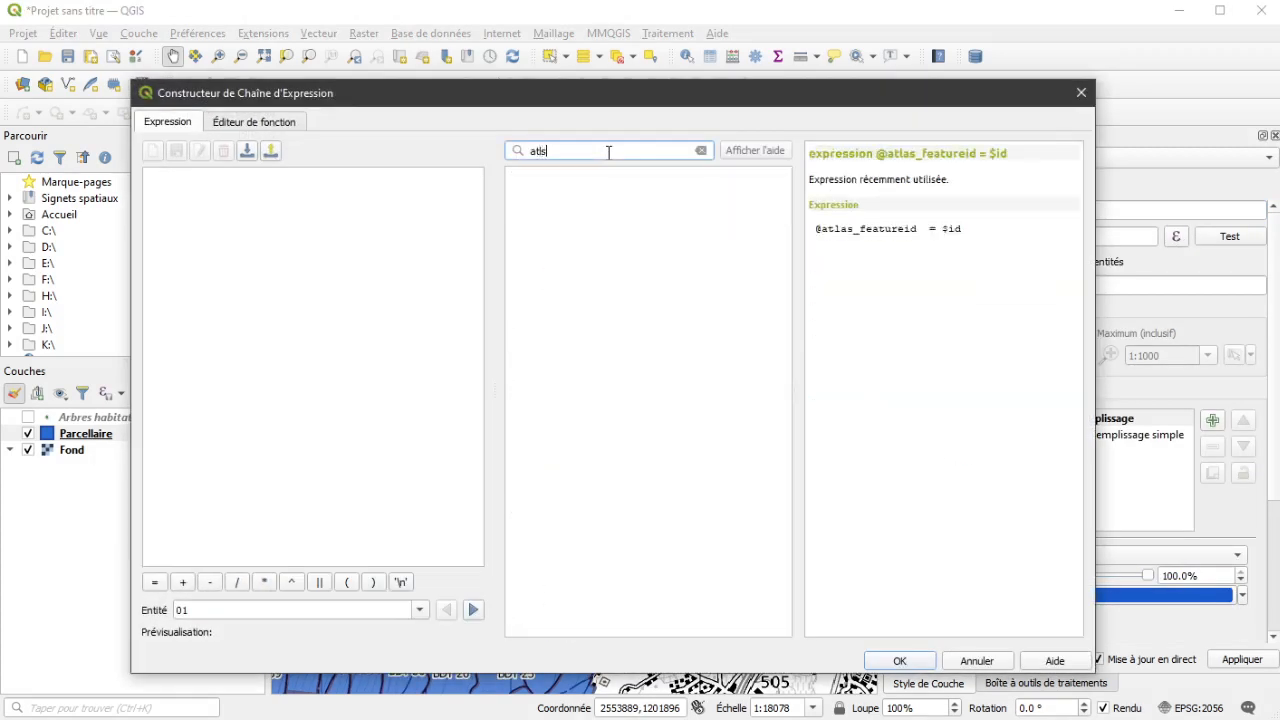
pyautogui.press('BackSpace')
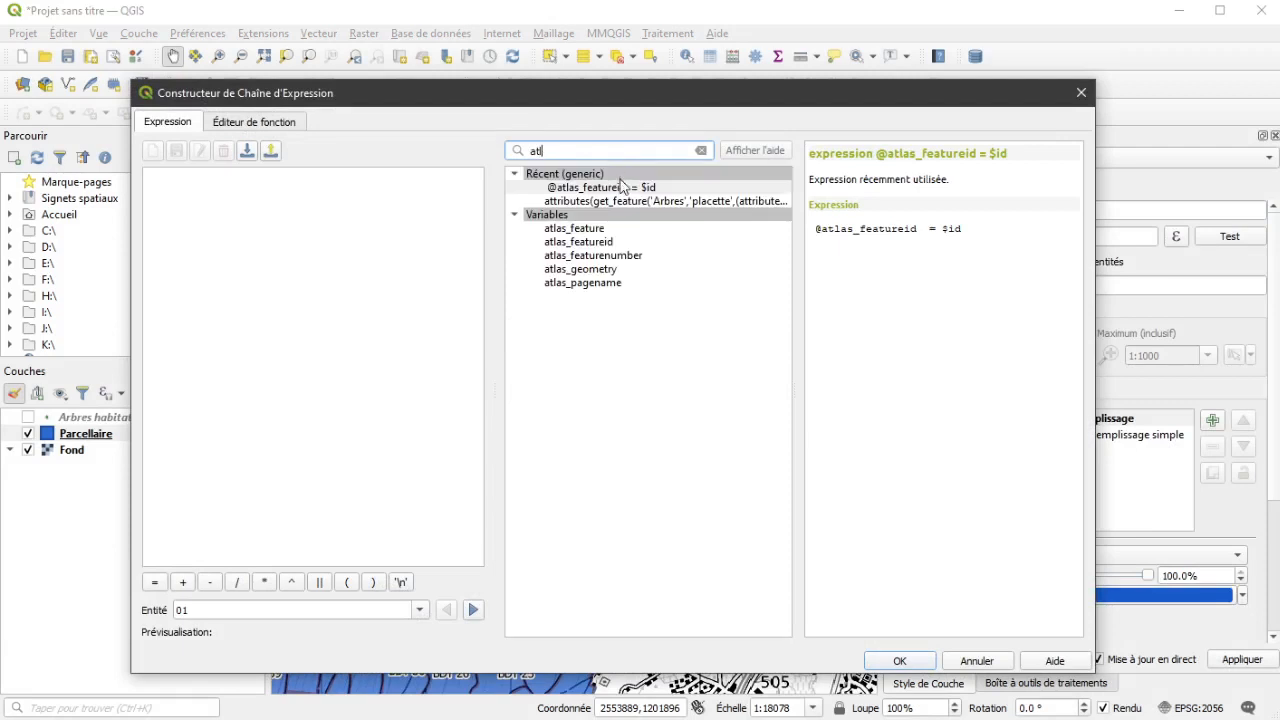
pyautogui.doubleClick(622, 188)
pyautogui.click(900, 661)
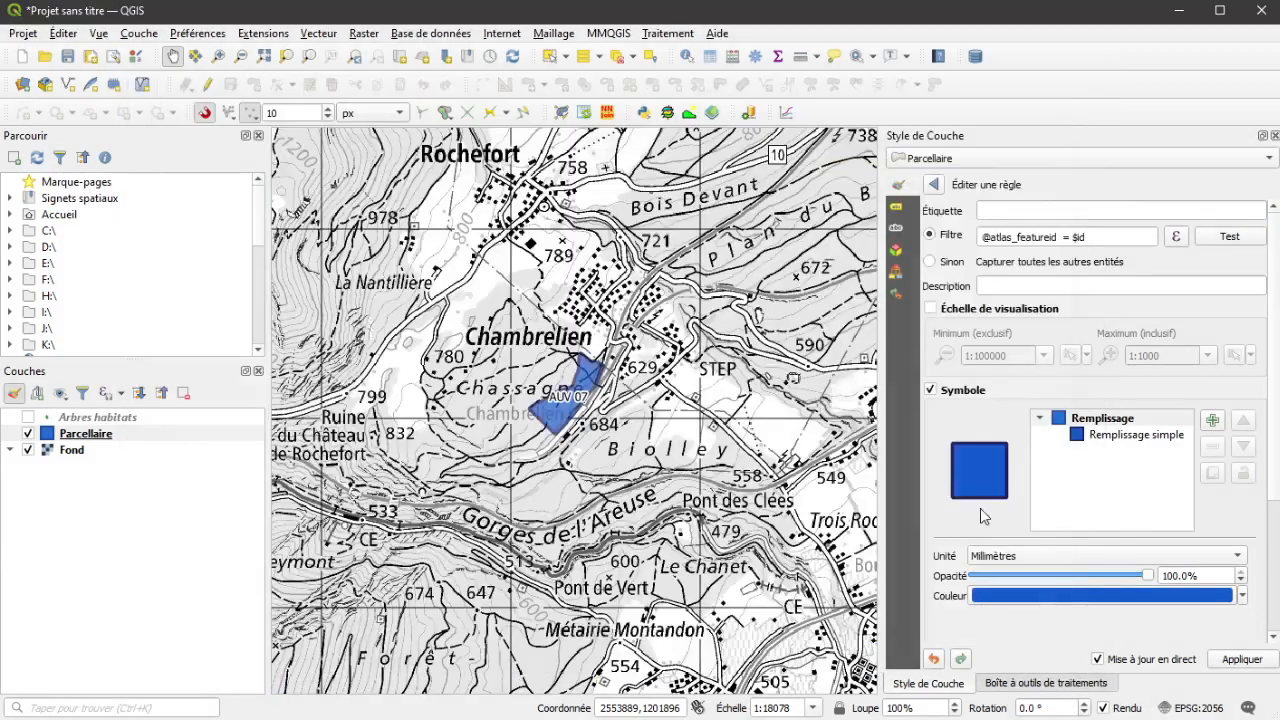
pyautogui.click(933, 184)
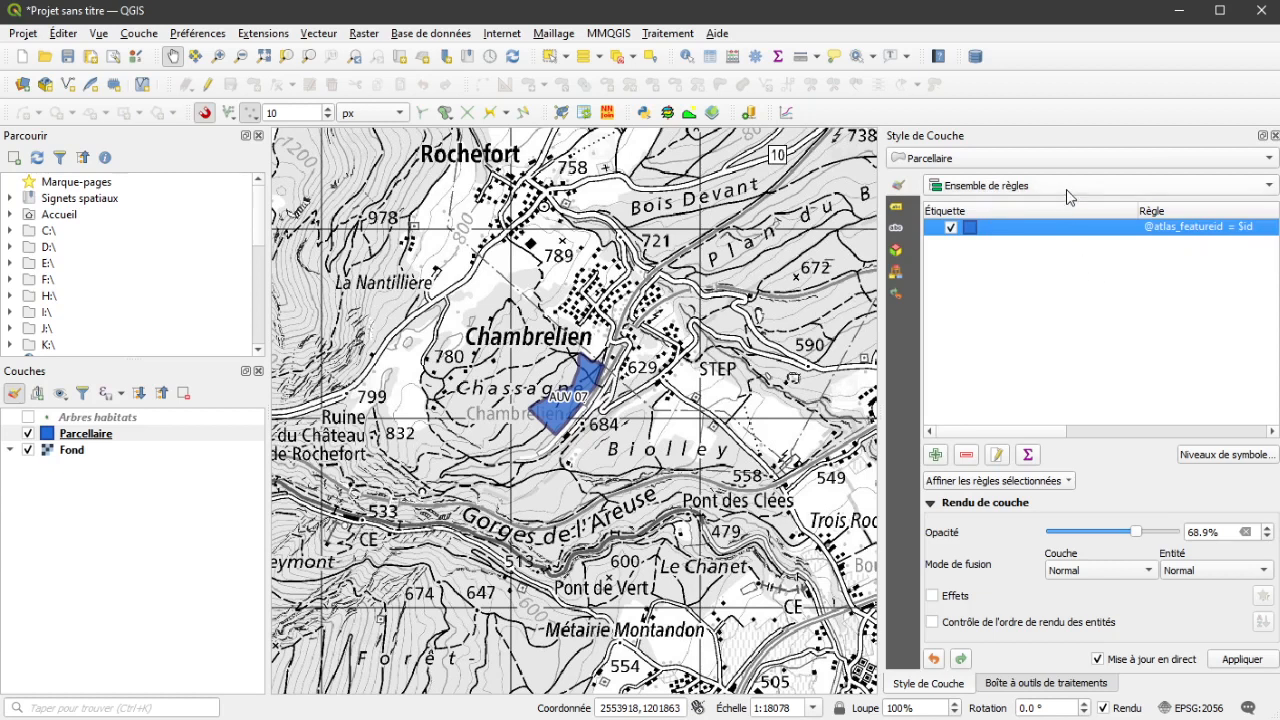
# Step: Set the Parcellaire style to Symbole Unique and turn on the Arbres habitats layer
pyautogui.click(968, 193)
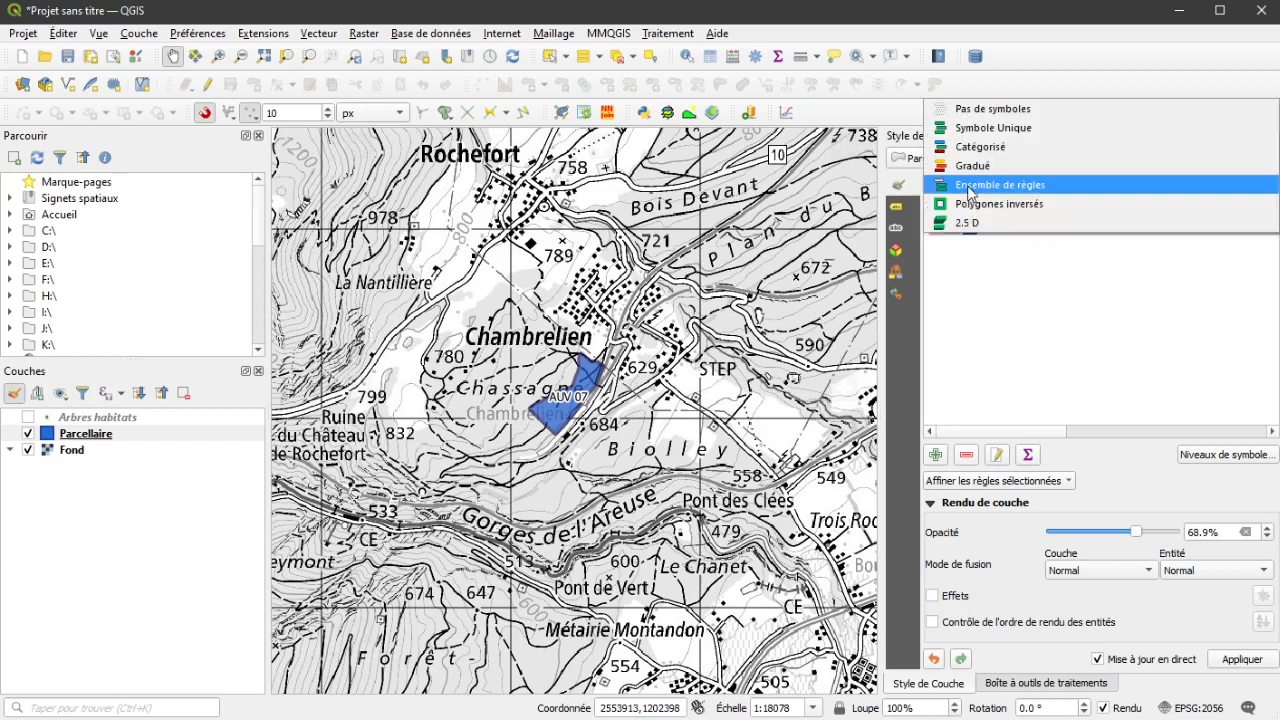
pyautogui.click(1010, 127)
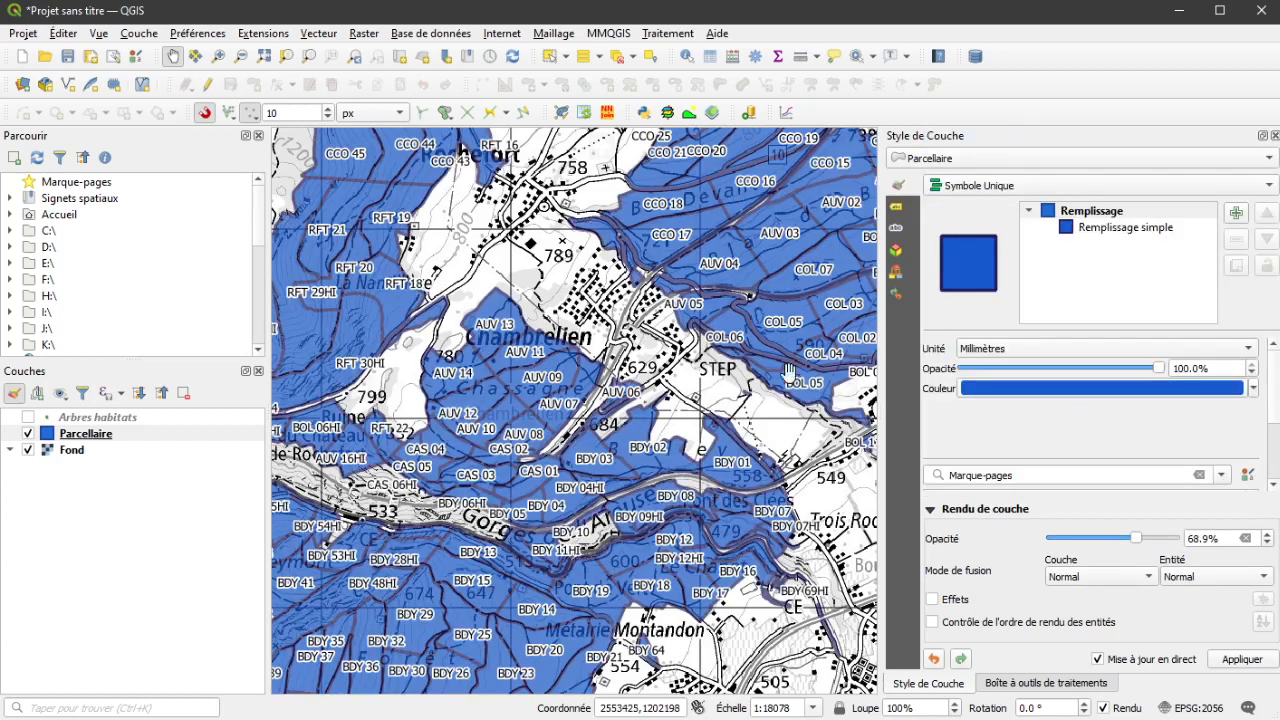
pyautogui.click(28, 417)
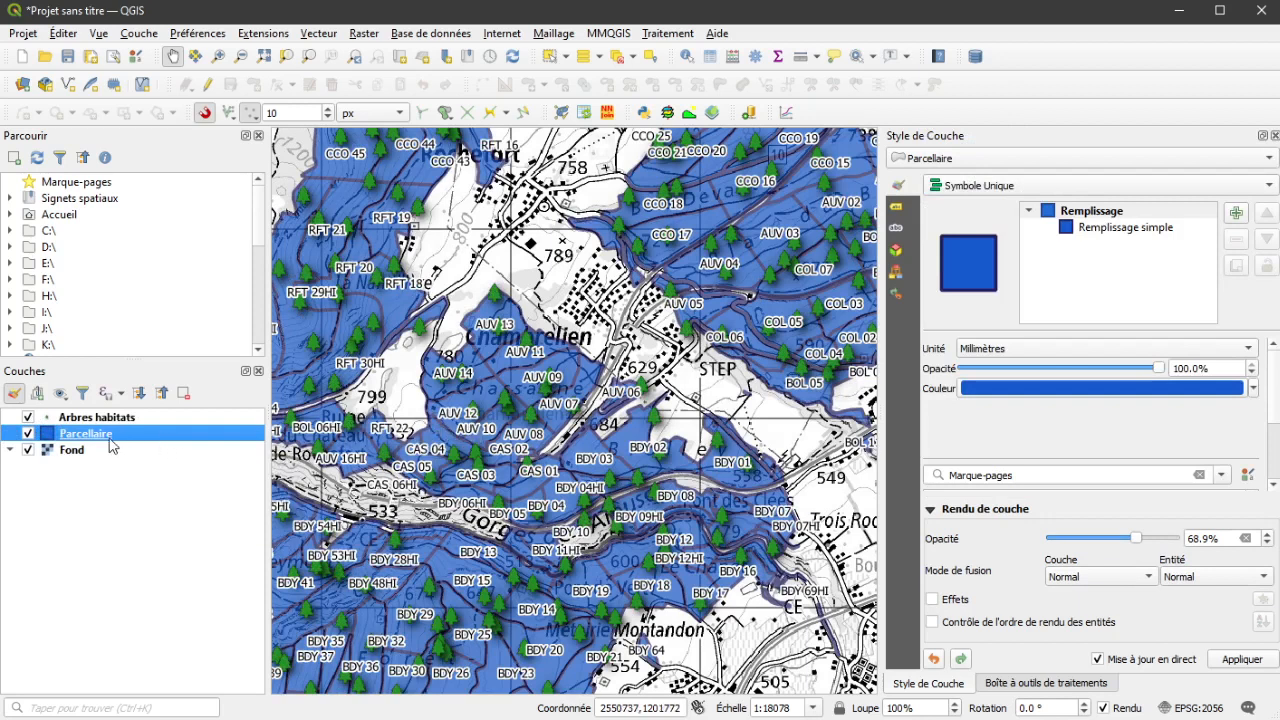
# Step: Switch the Parcellaire layer to its saved défaut style
pyautogui.rightClick(106, 440)
pyautogui.moveTo(257, 401)
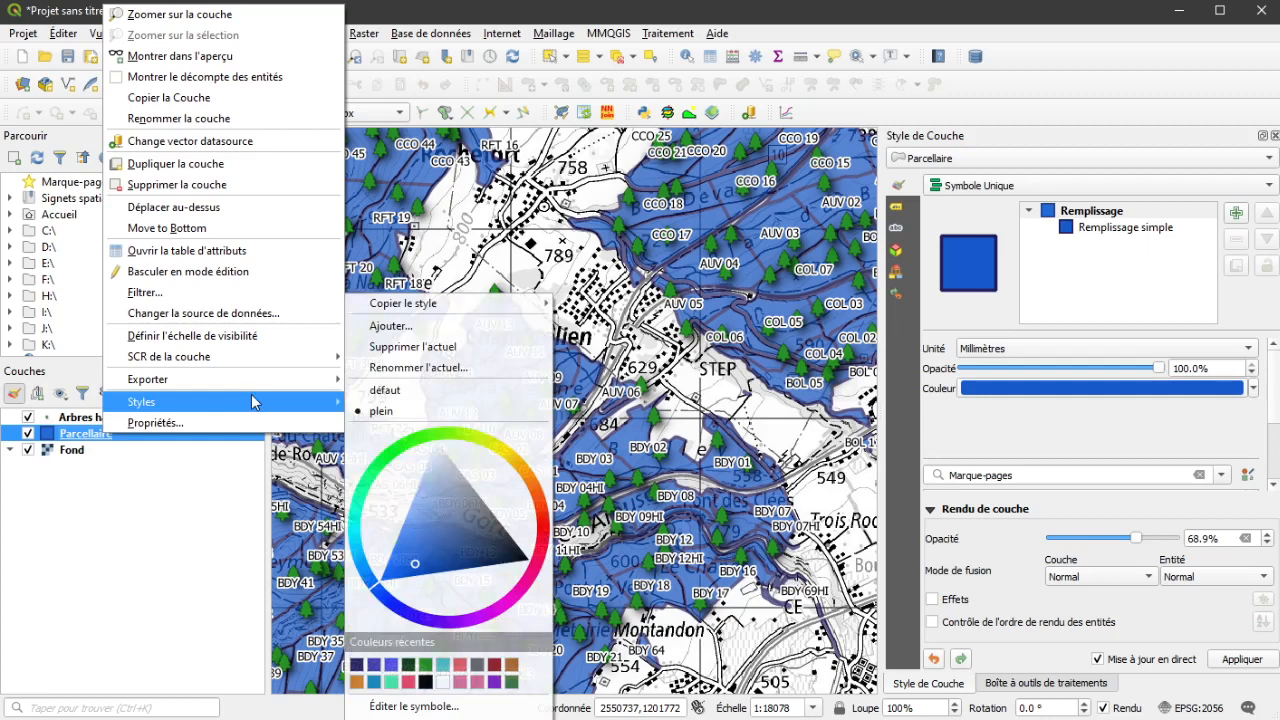
pyautogui.click(395, 400)
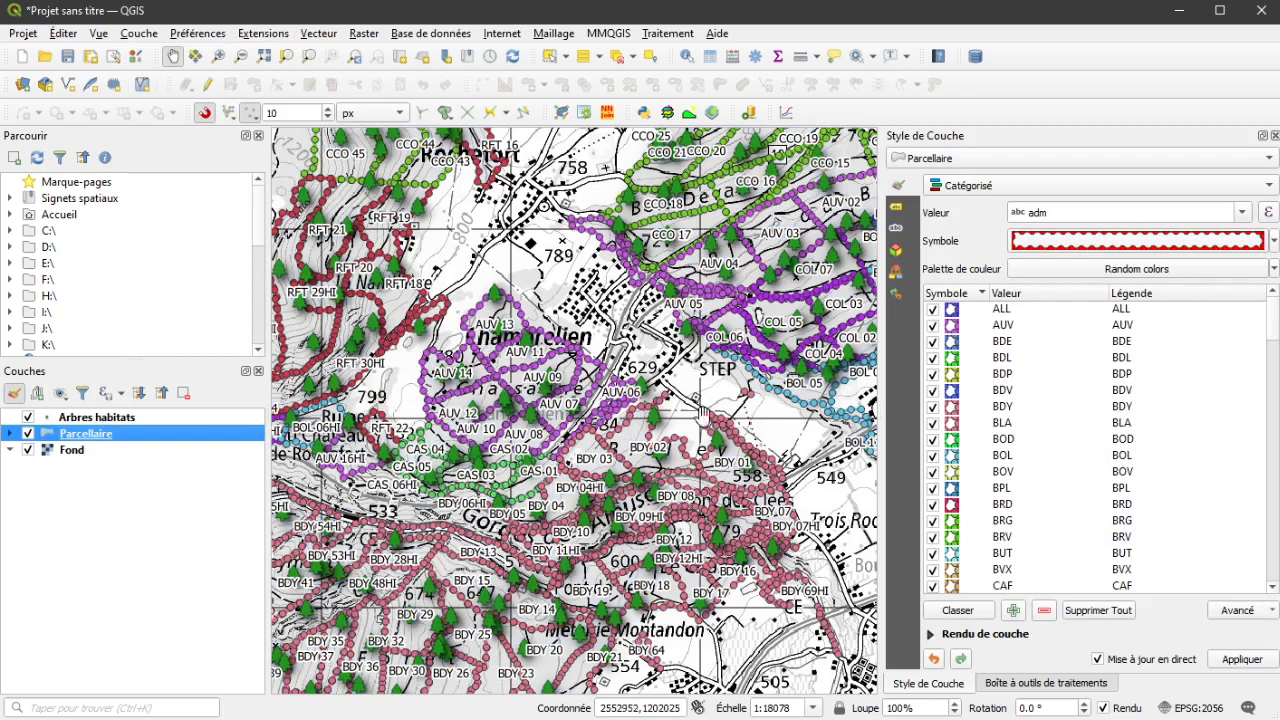
# Step: Switch to the print layout Mise en page 1 and refresh its view
pyautogui.moveTo(1131, 719)
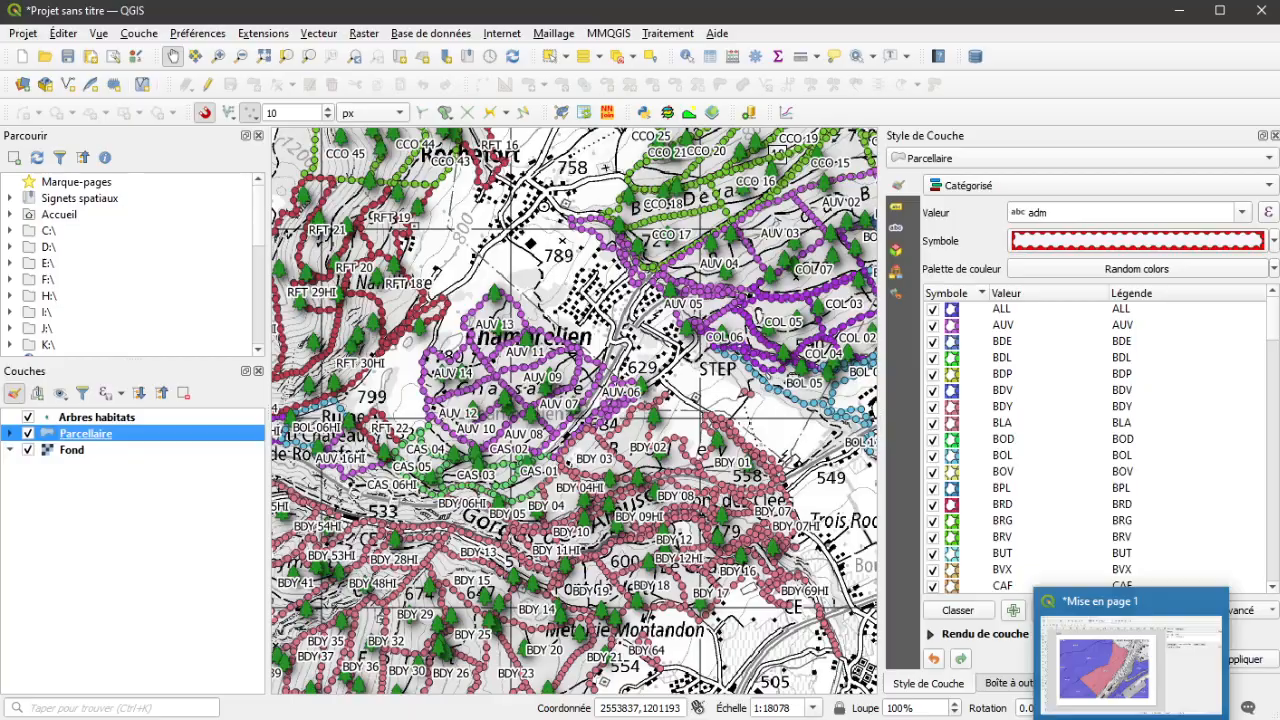
pyautogui.click(1131, 660)
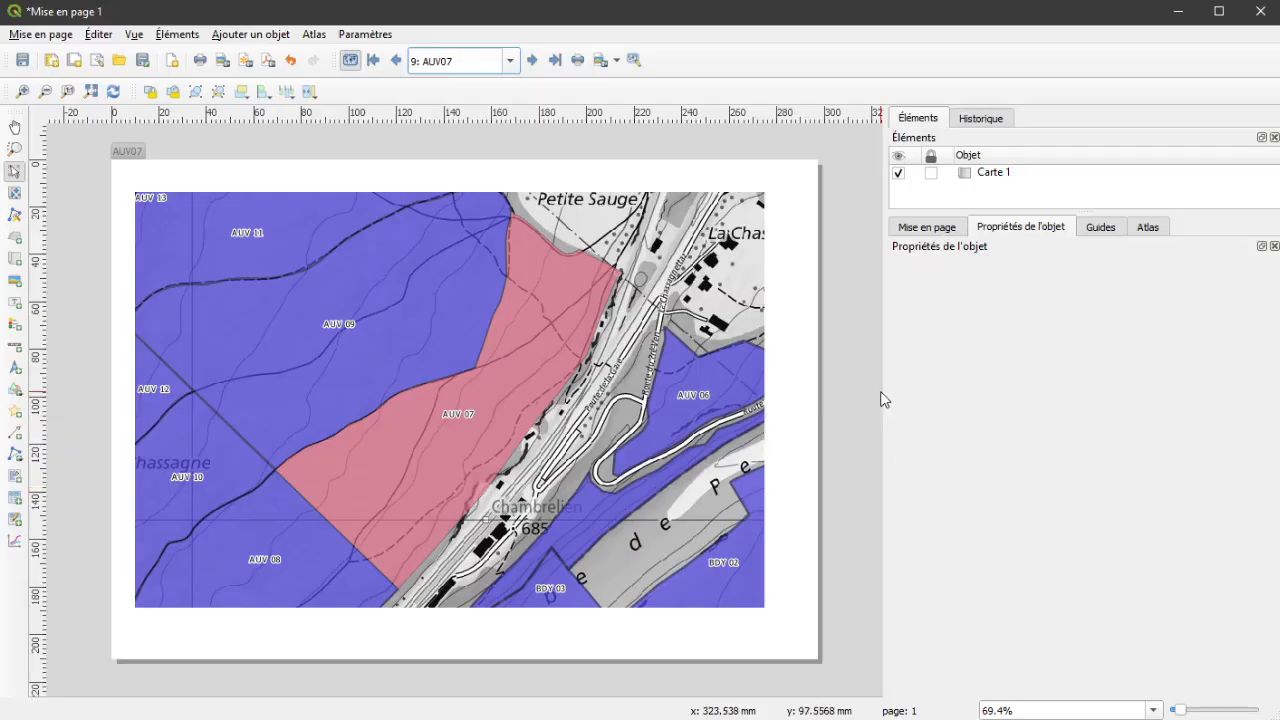
pyautogui.click(113, 91)
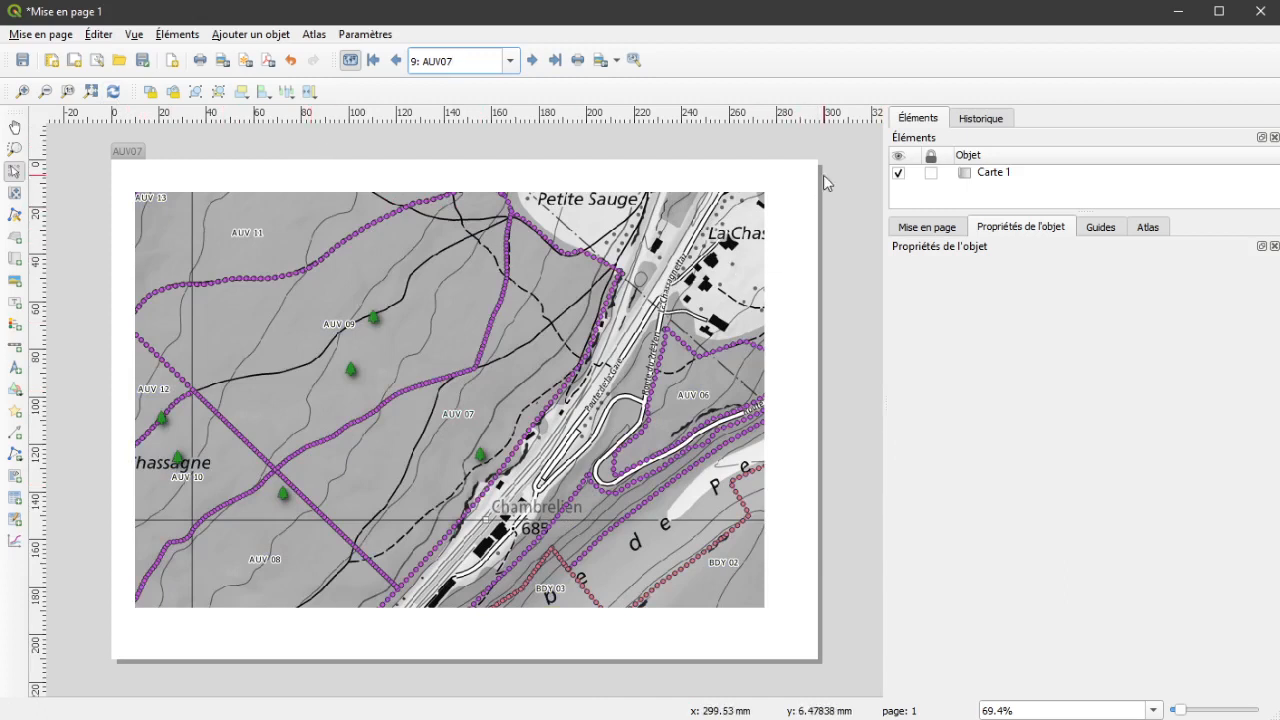
# Step: In Carte 1's clipping settings, enable clipping to the atlas feature's limits and set the mode to Ne couper que pendant la restitution
pyautogui.click(683, 296)
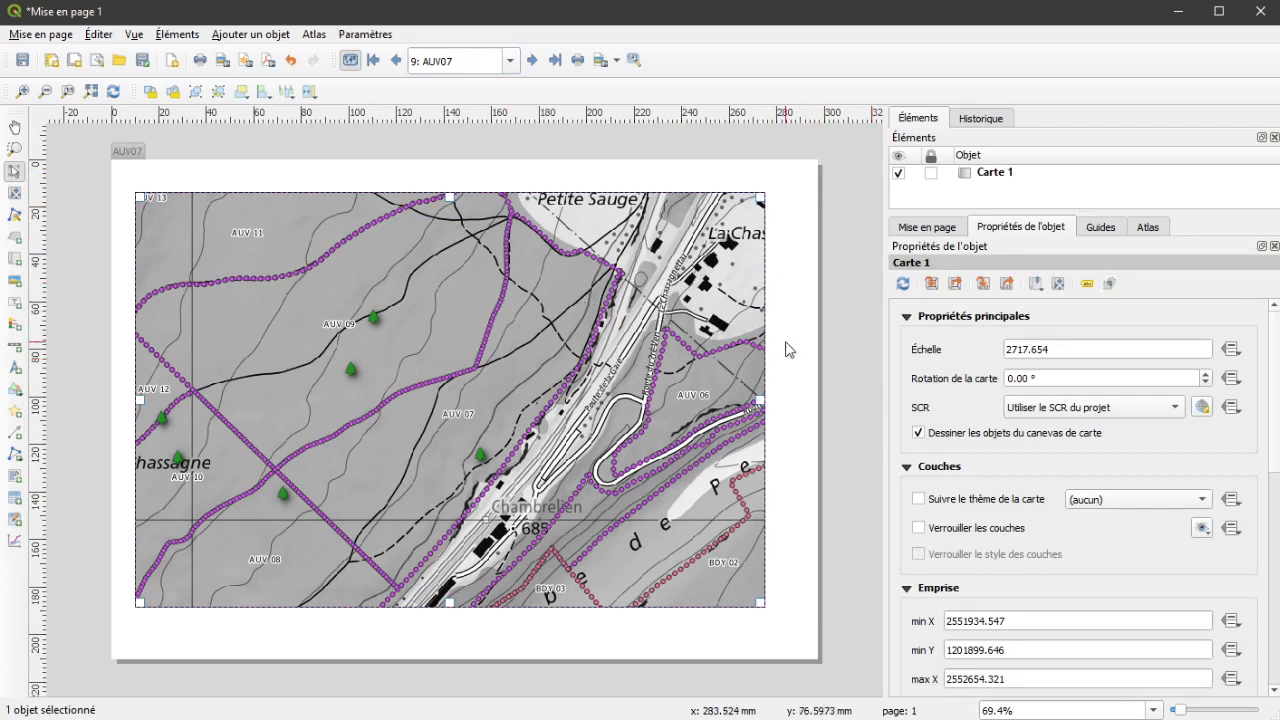
pyautogui.click(1108, 287)
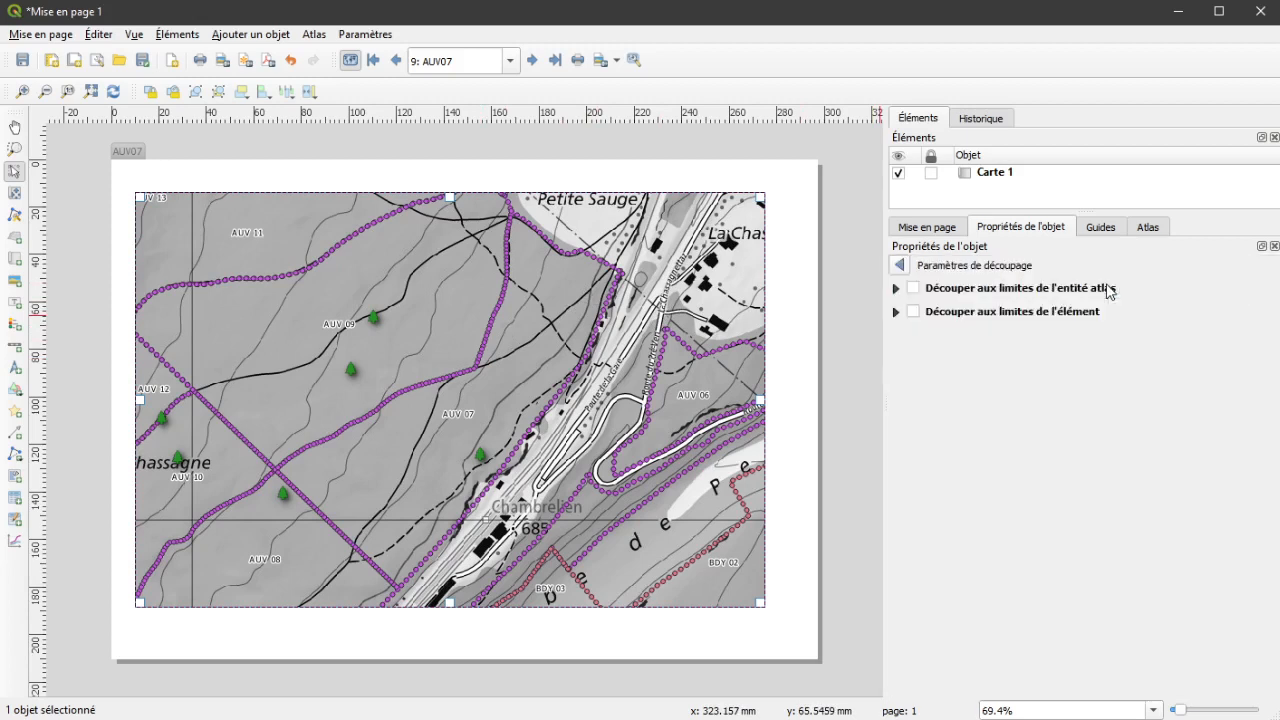
pyautogui.click(895, 288)
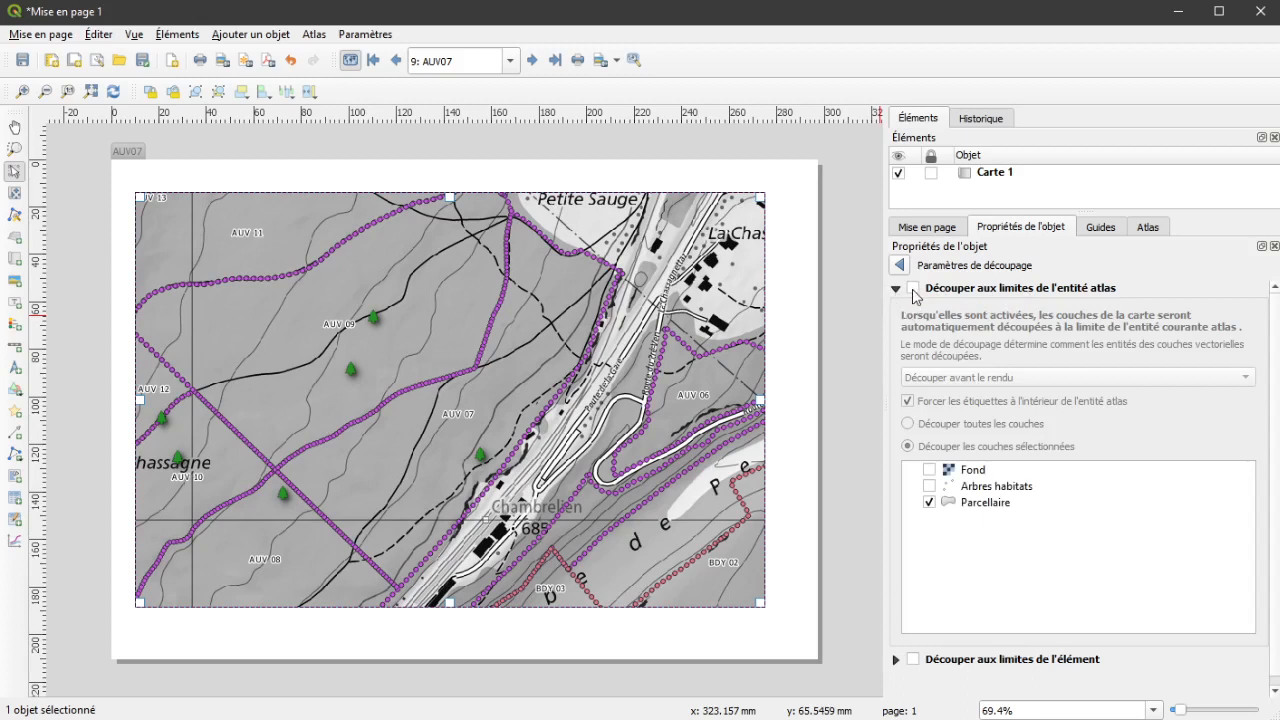
pyautogui.click(912, 289)
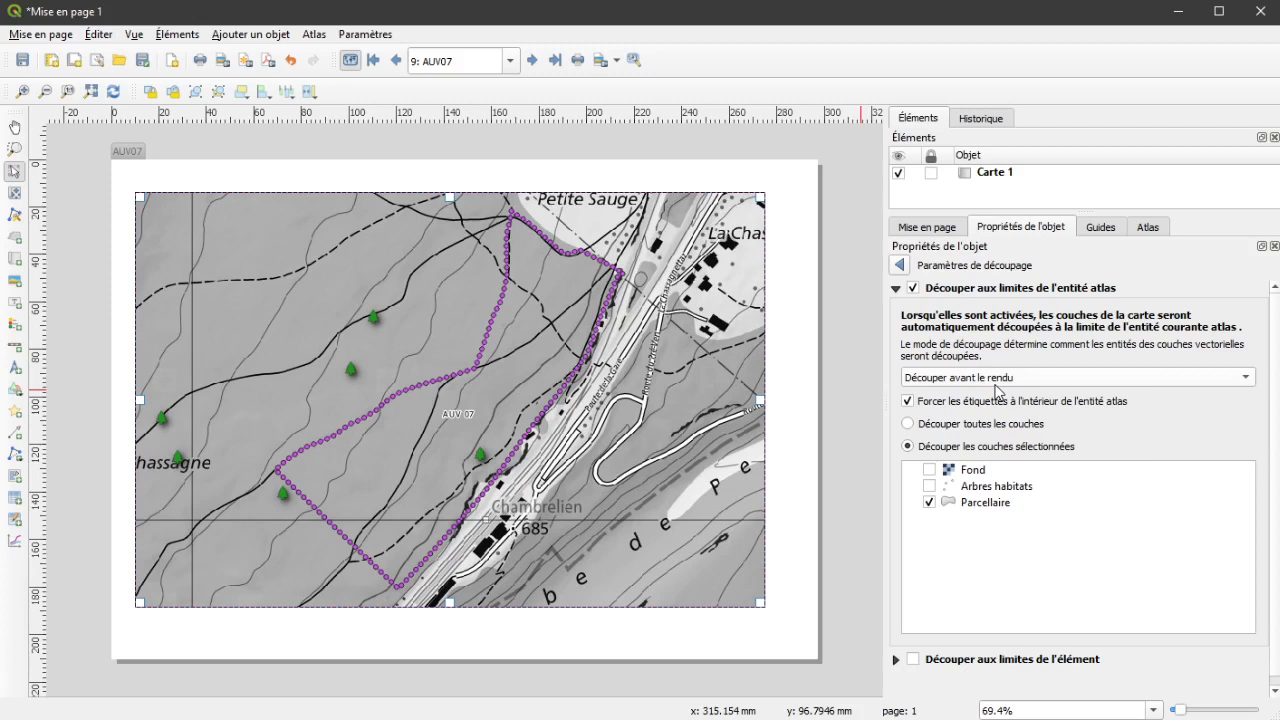
pyautogui.click(997, 380)
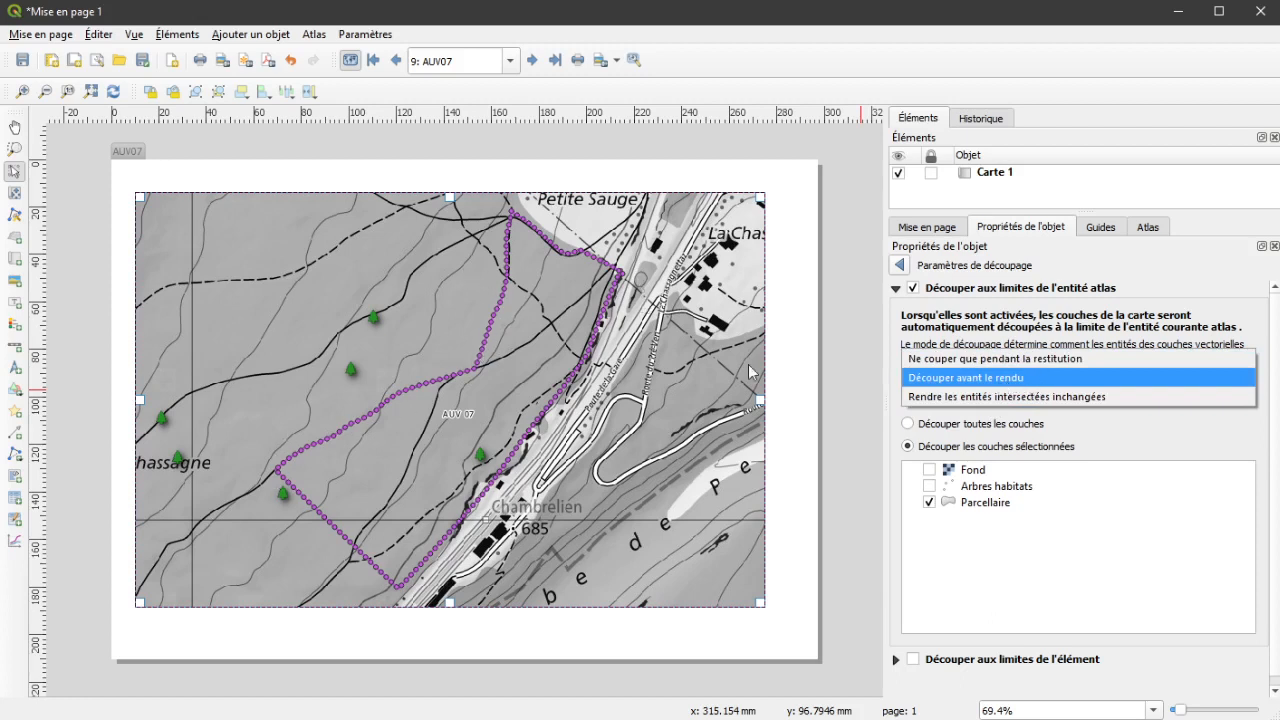
pyautogui.click(965, 362)
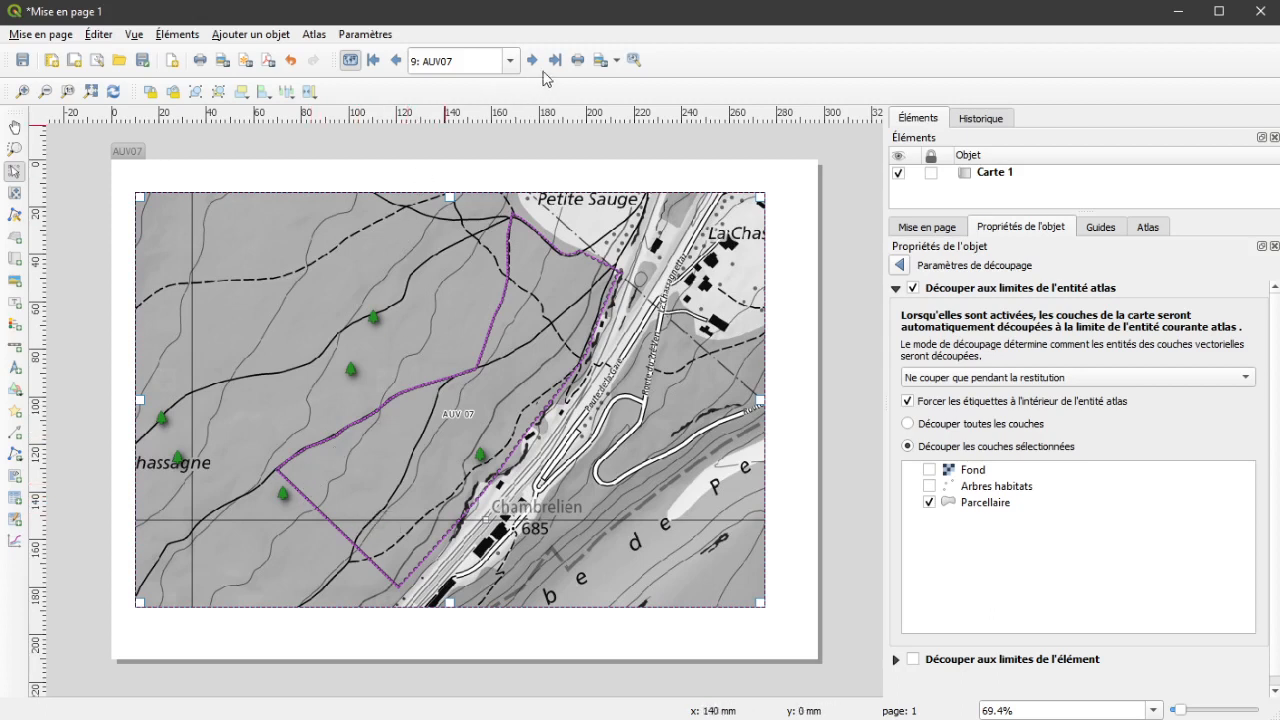
# Step: Step forward through the atlas pages from AUV07 to AUV16HI, examining how the Parcellaire outline is clipped
pyautogui.click(533, 62)
pyautogui.click(533, 62)
pyautogui.click(533, 62)
pyautogui.click(533, 62)
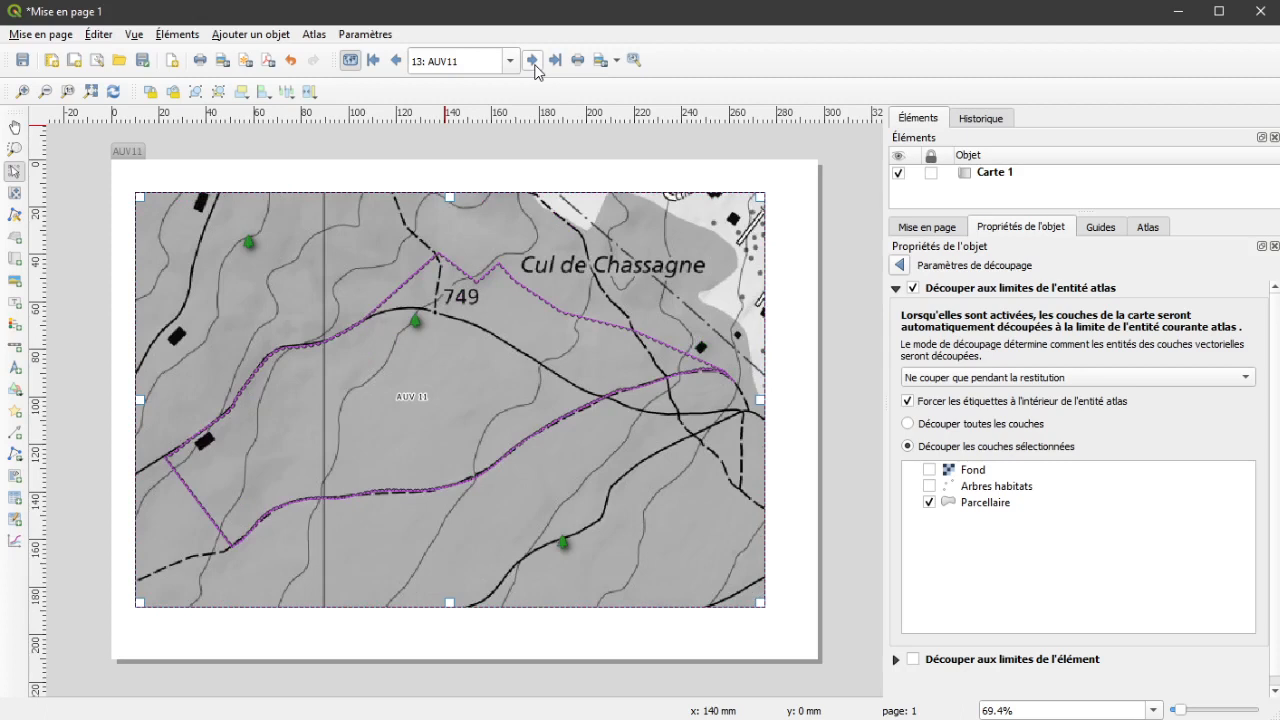
pyautogui.click(533, 62)
pyautogui.click(533, 62)
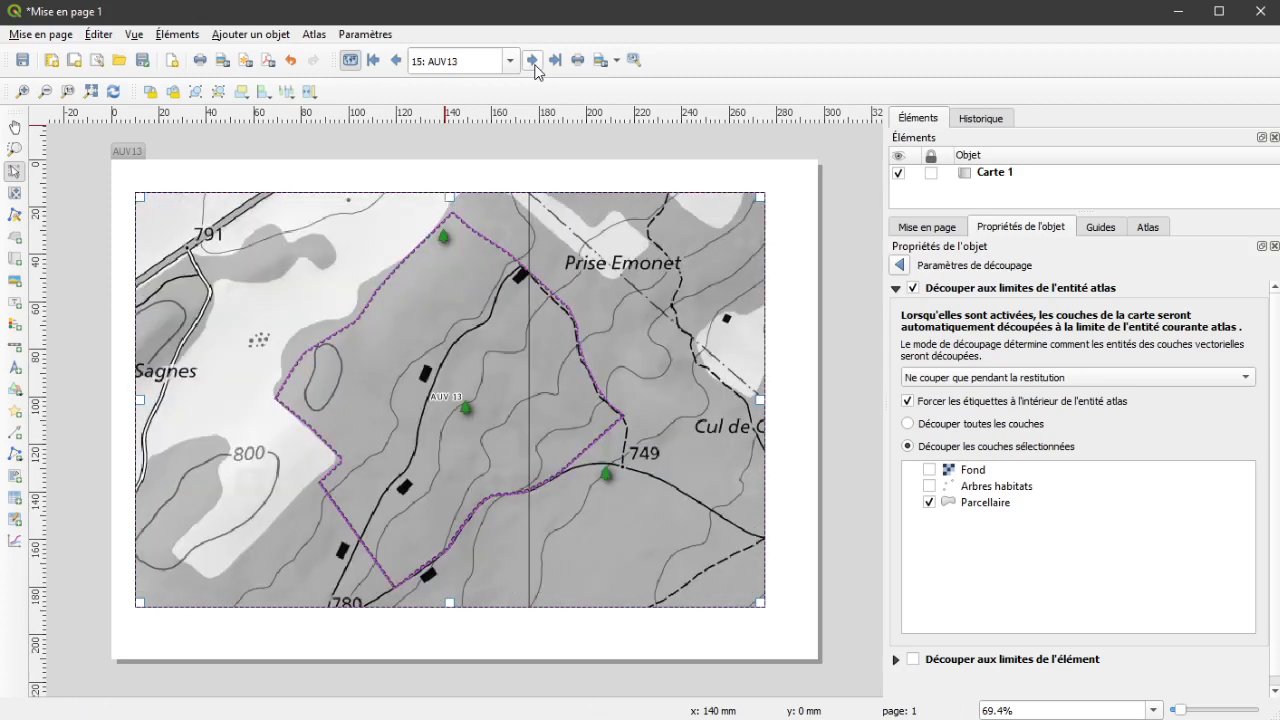
pyautogui.click(533, 62)
pyautogui.click(533, 62)
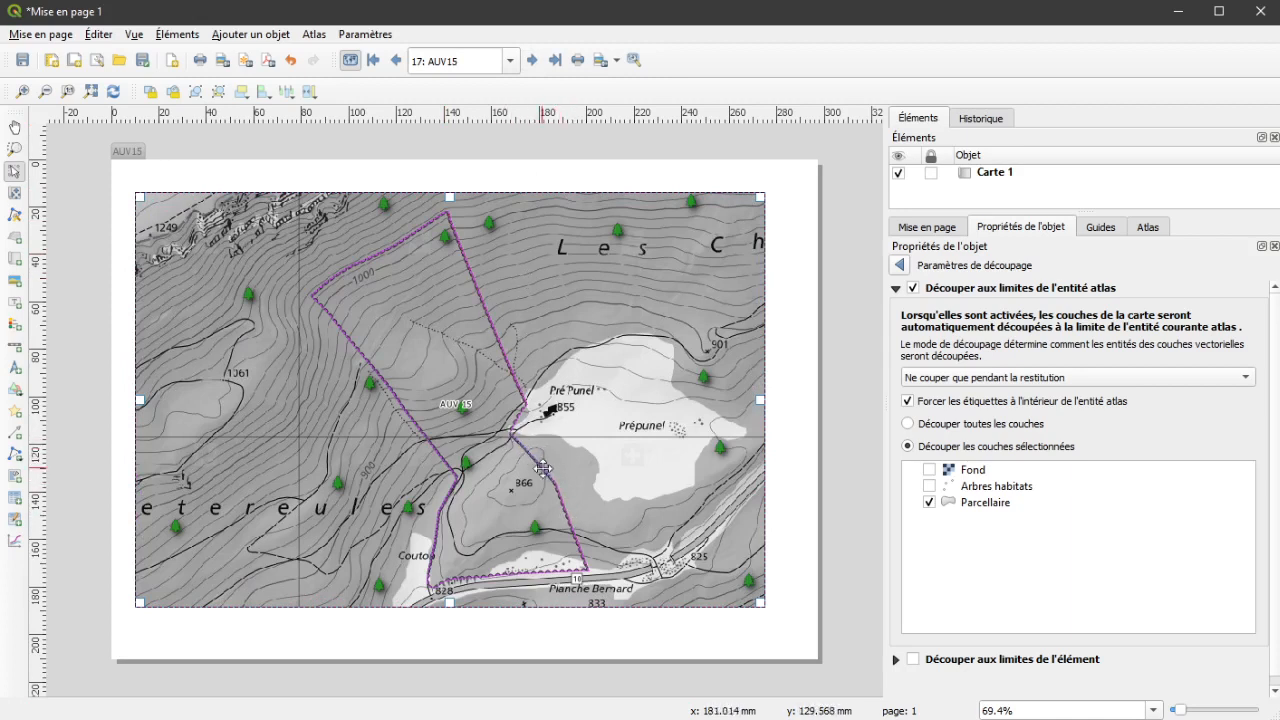
pyautogui.click(533, 61)
pyautogui.click(533, 61)
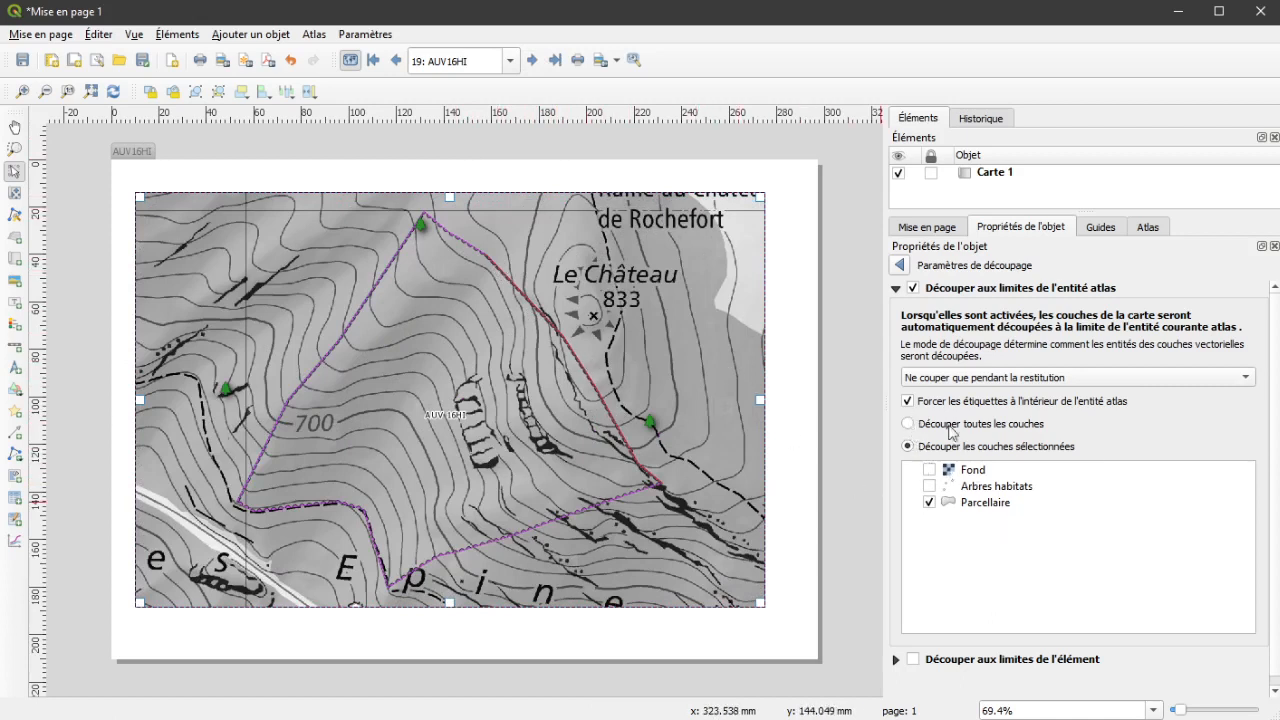
# Step: Turn the atlas clipping off and on again, set its mode to Découper avant le rendu and check the next atlas page
pyautogui.click(913, 289)
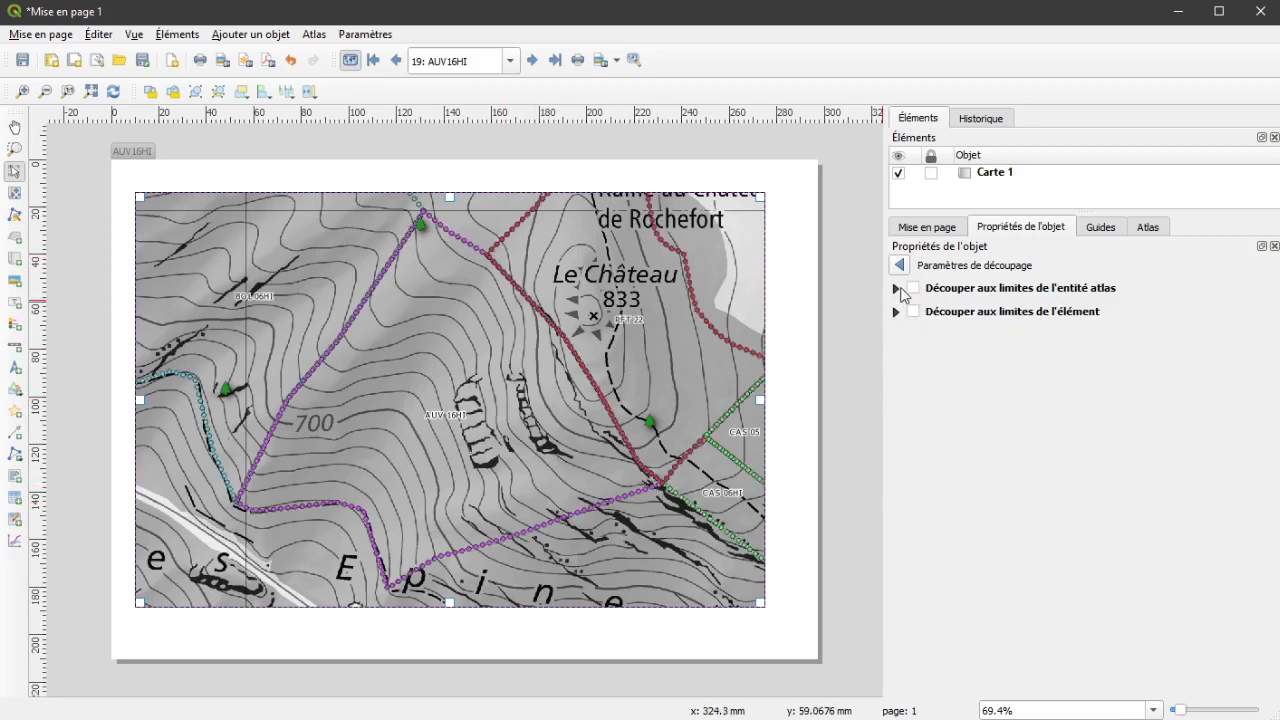
pyautogui.click(913, 288)
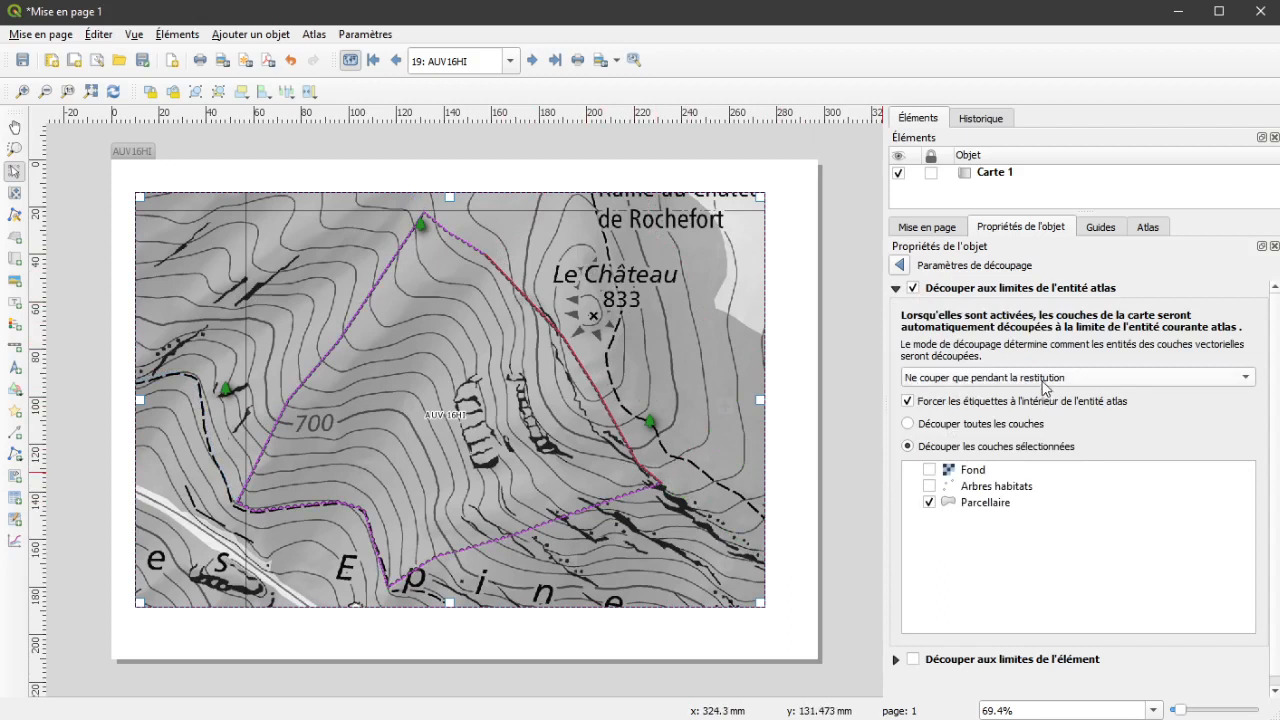
pyautogui.click(1045, 387)
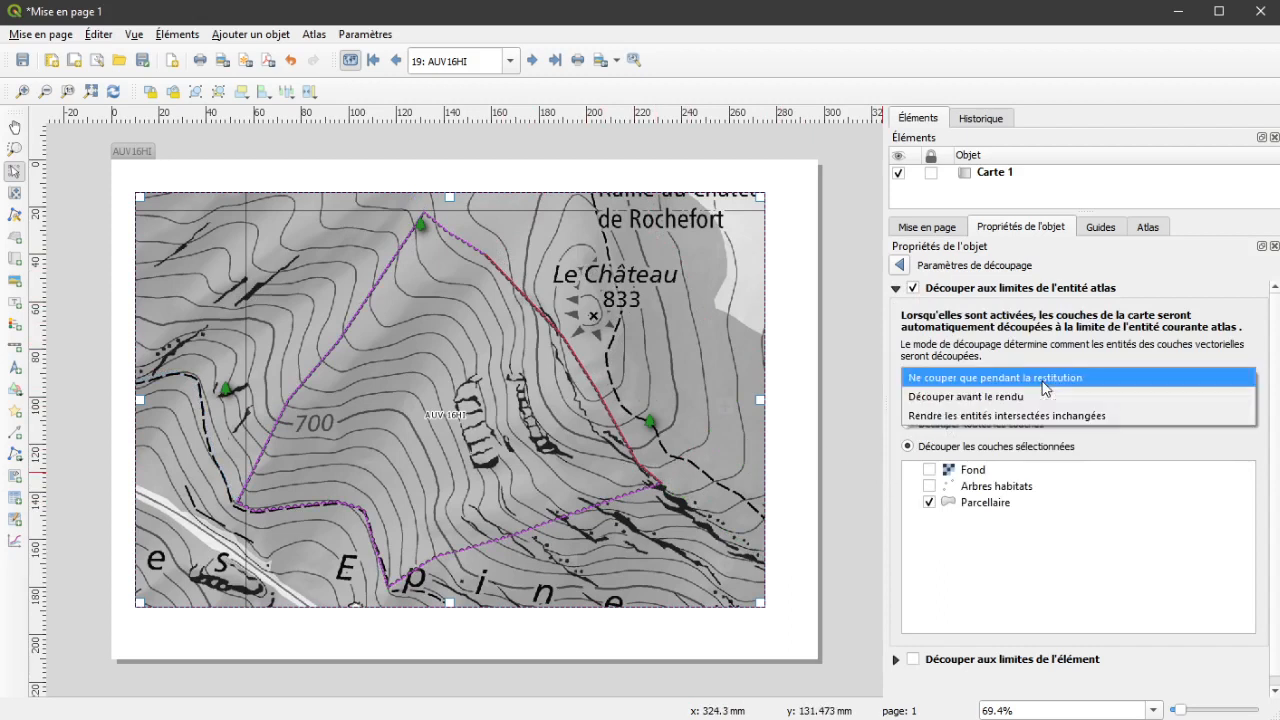
pyautogui.click(1014, 397)
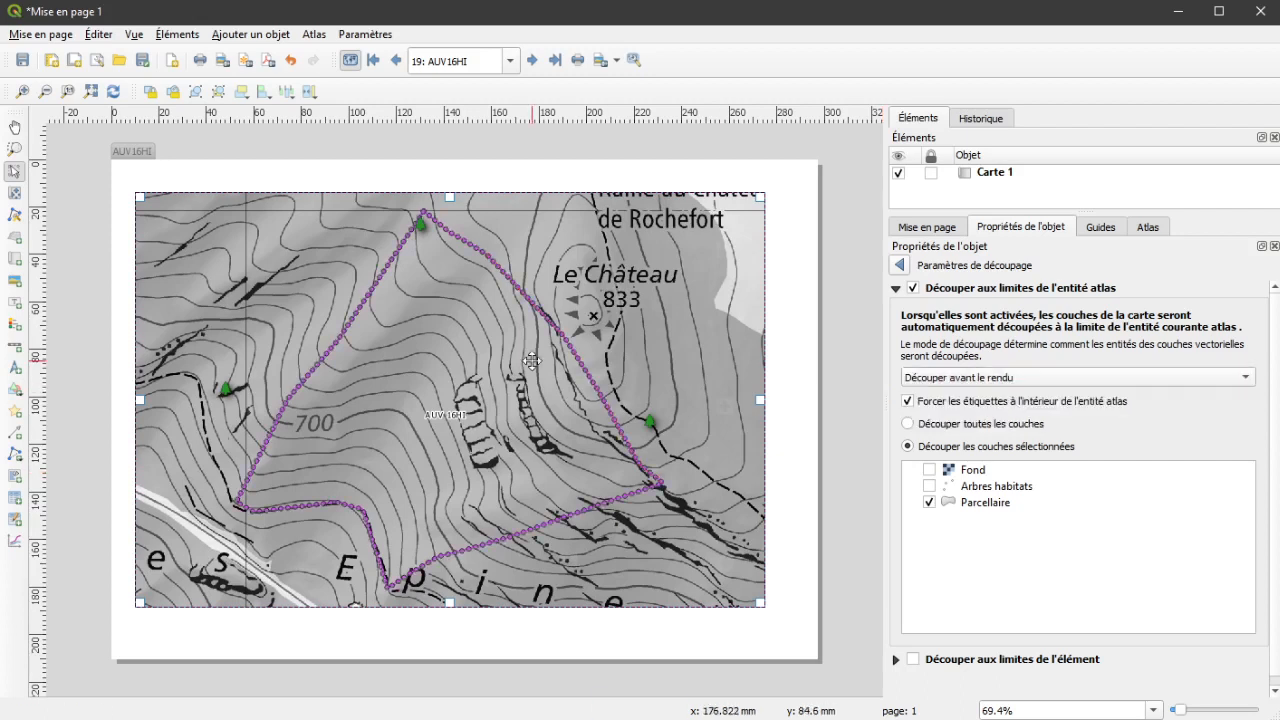
pyautogui.click(531, 61)
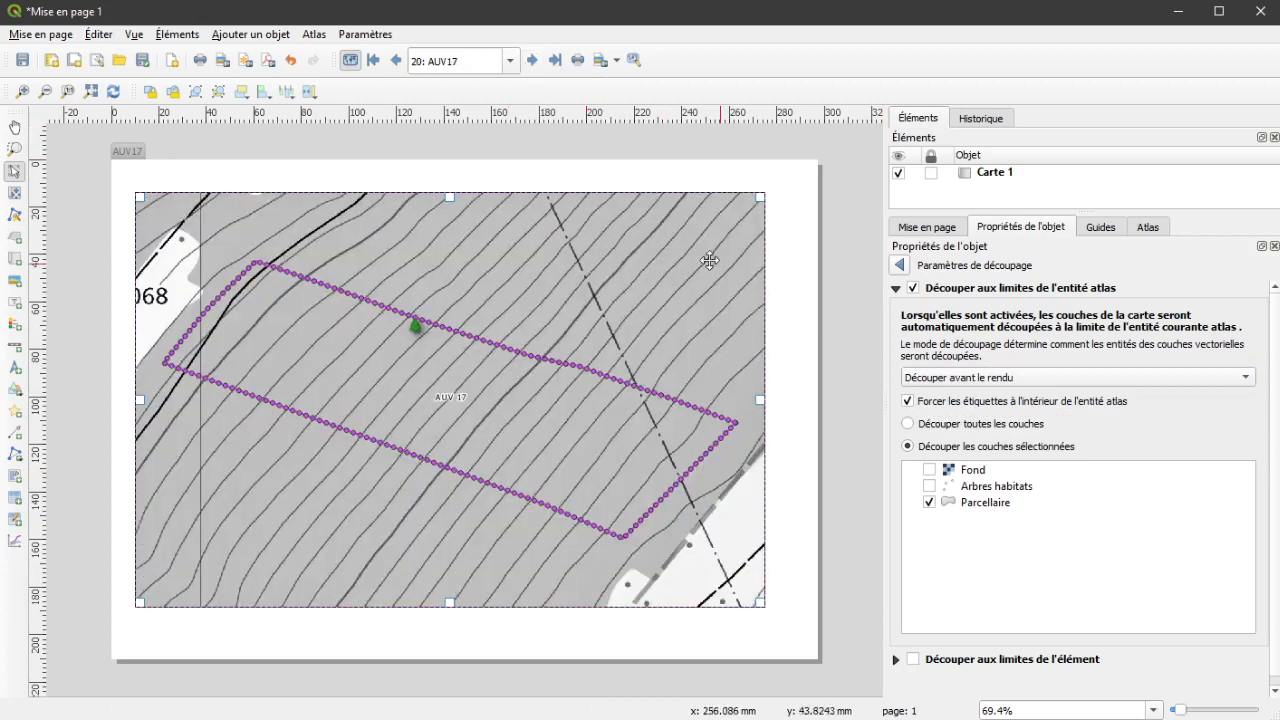
# Step: Set the atlas clipping mode to Rendre les entités intersectées inchangées and check the next atlas page, AUV18S
pyautogui.click(985, 380)
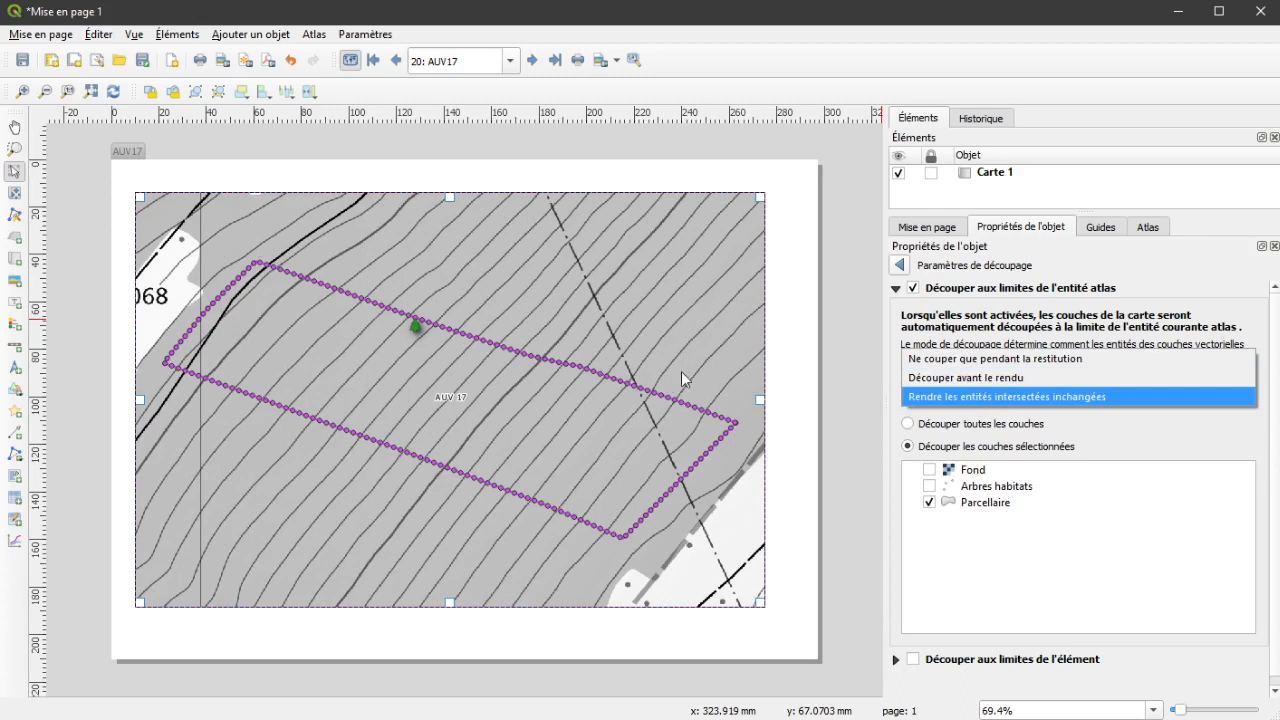
pyautogui.click(1000, 397)
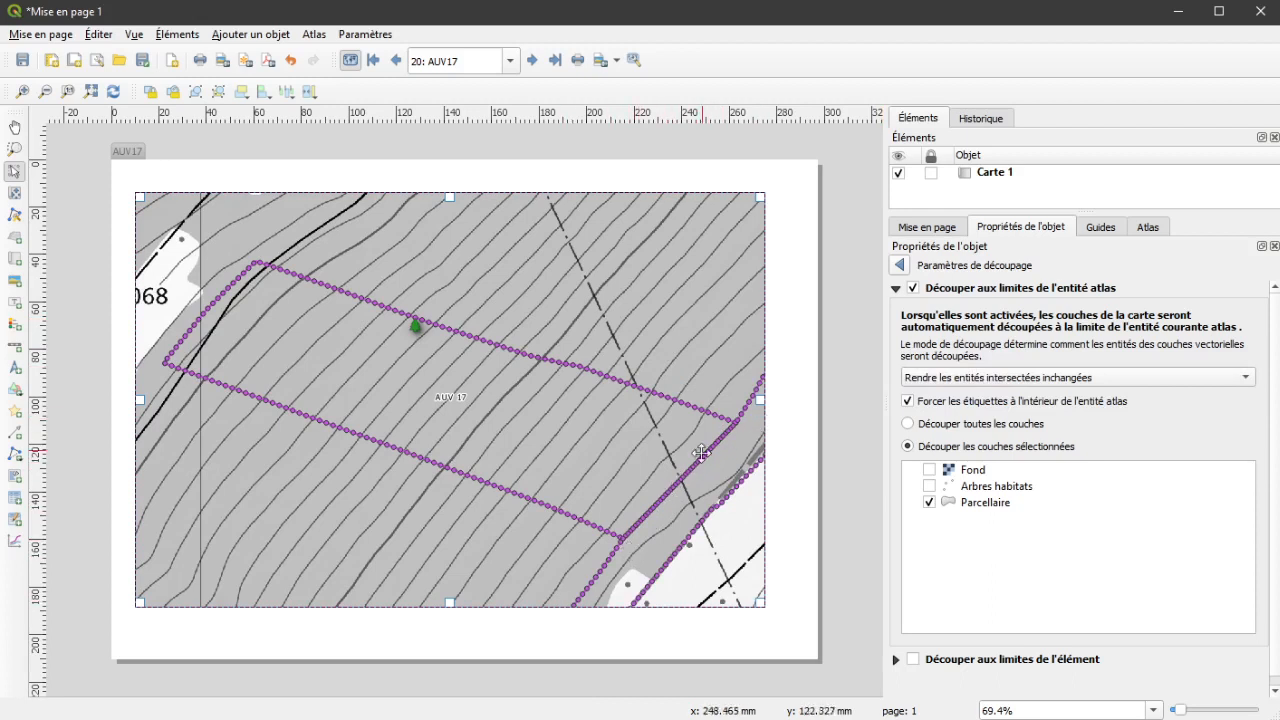
pyautogui.click(532, 60)
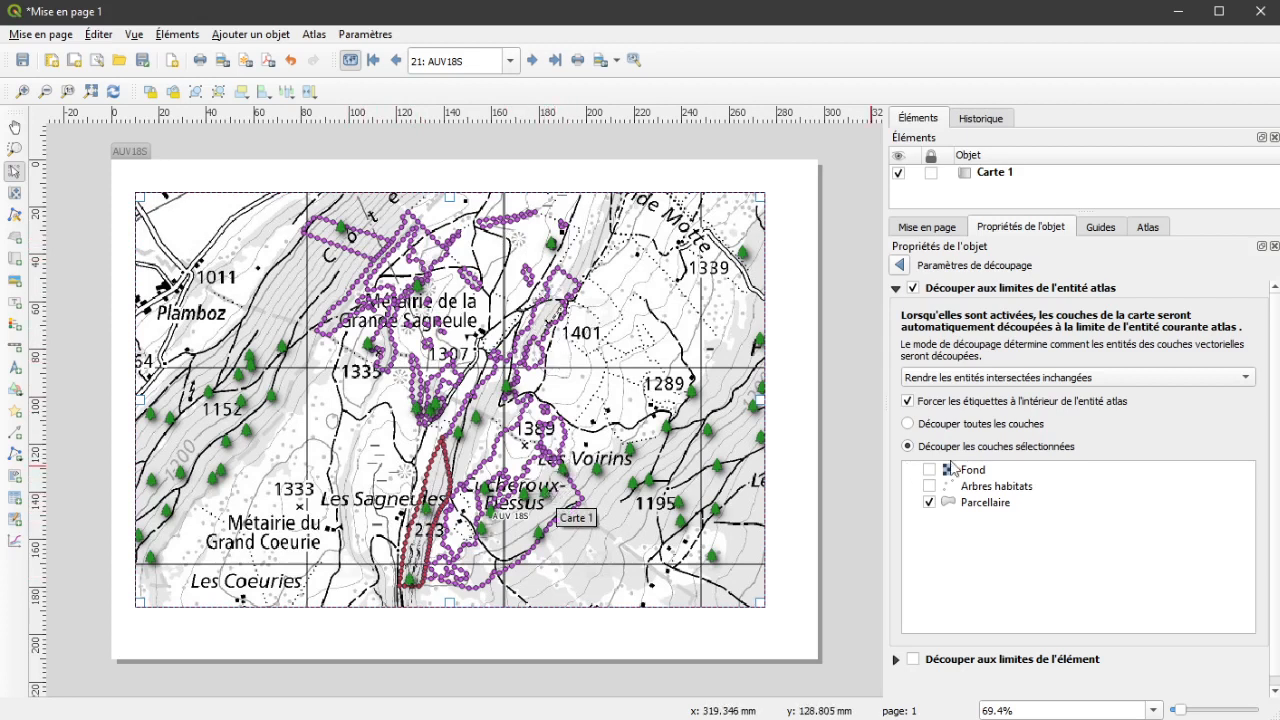
# Step: Set the clipping mode to Découper avant le rendu, clip all layers and check the atlas pages up to BDE02
pyautogui.click(1083, 379)
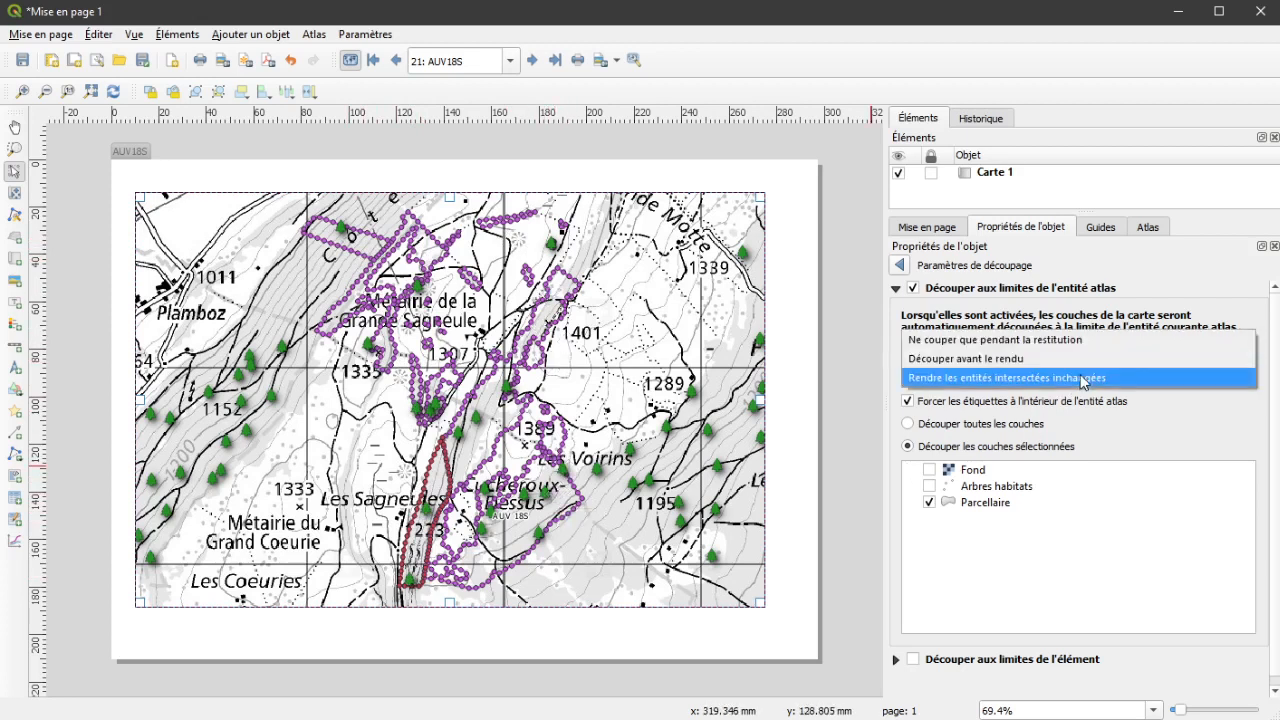
pyautogui.click(997, 358)
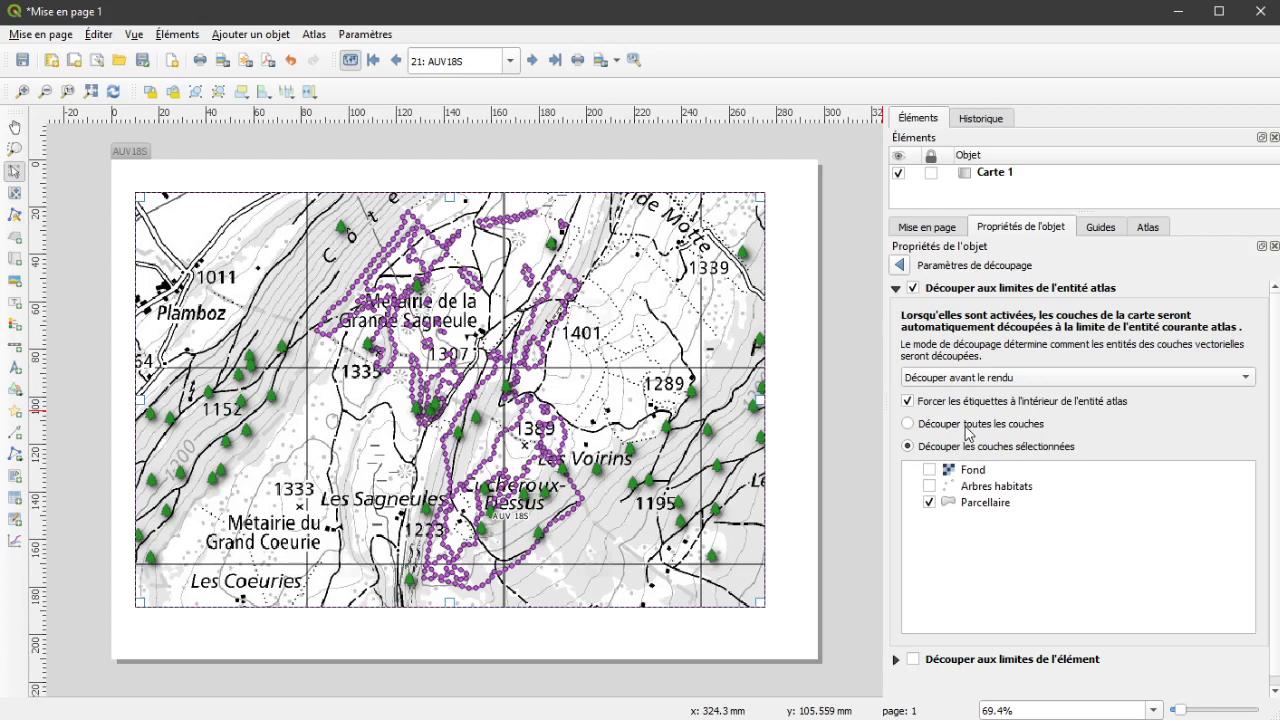
pyautogui.click(918, 426)
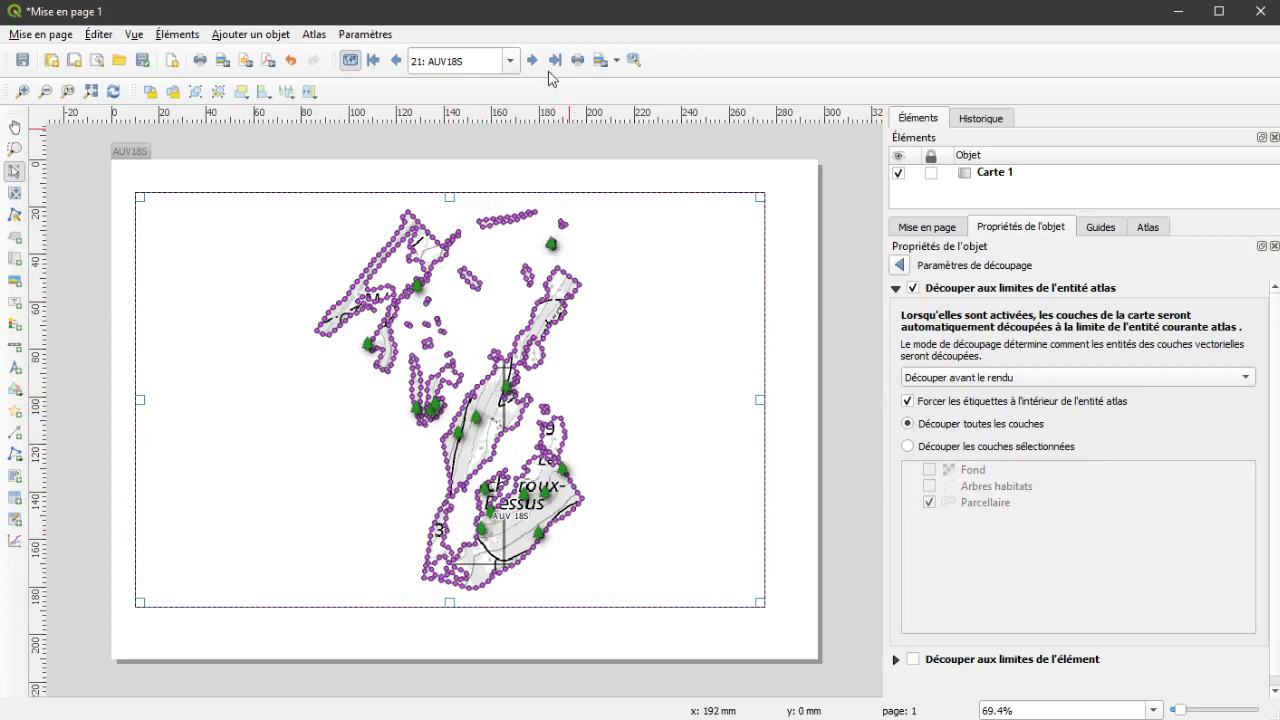
pyautogui.click(534, 61)
pyautogui.click(540, 67)
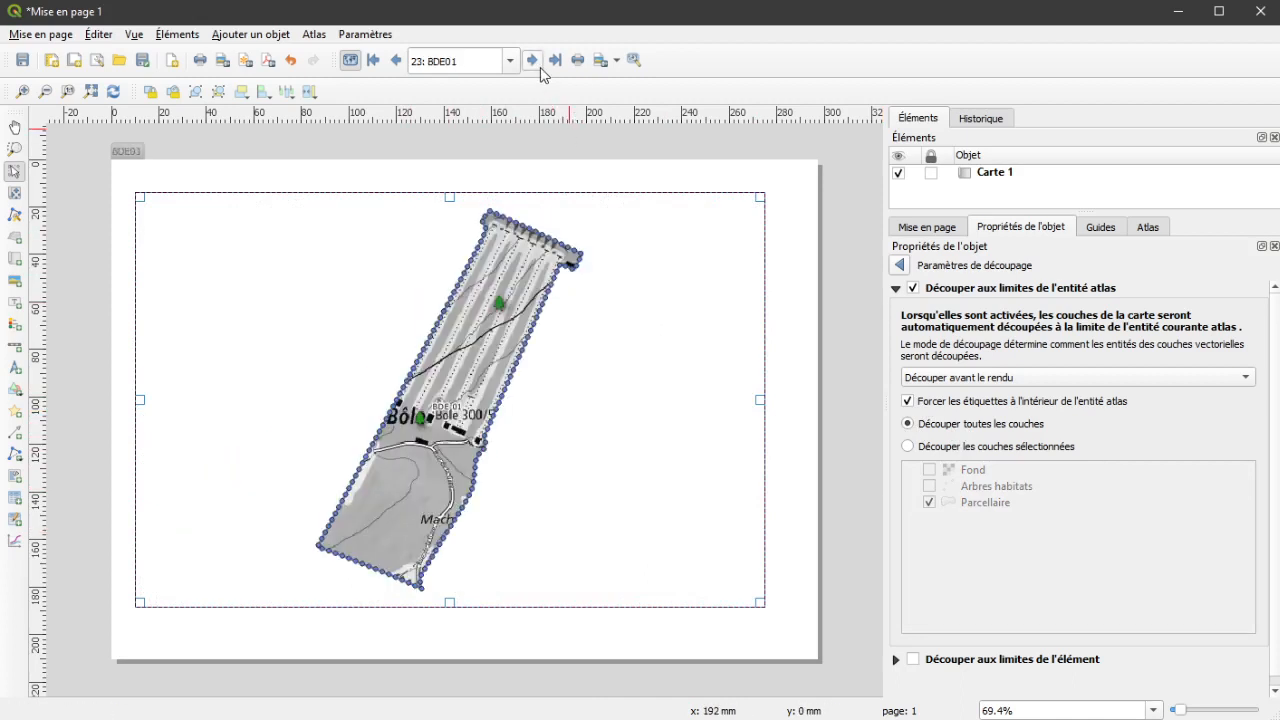
pyautogui.click(538, 65)
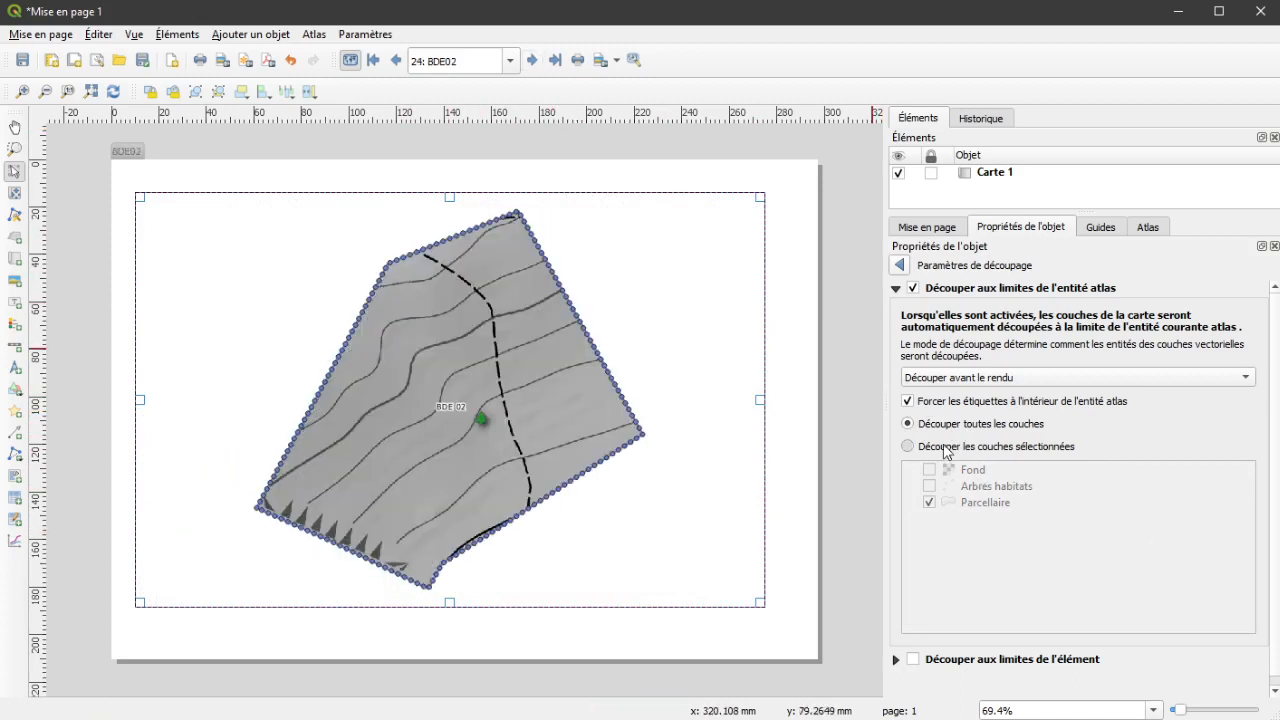
# Step: Restrict the clipping to selected layers, choosing Arbres habitats instead of Parcellaire, and check the atlas pages up to BDP03
pyautogui.click(908, 446)
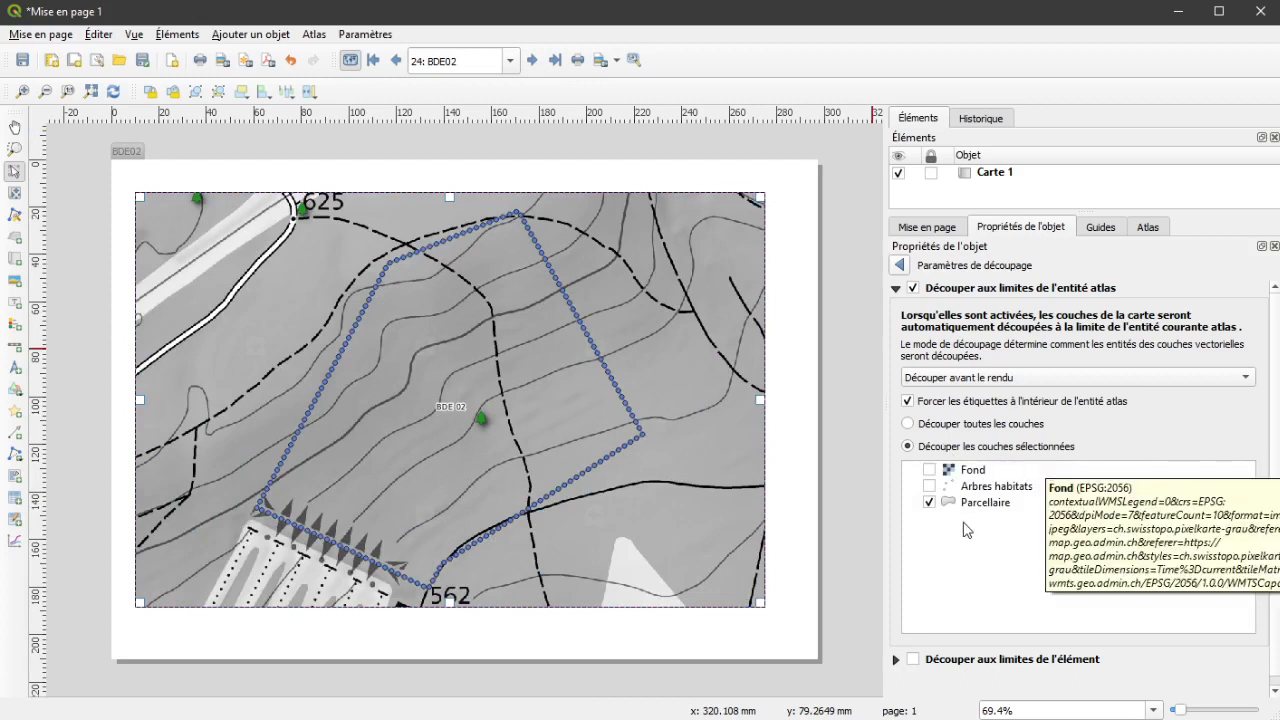
pyautogui.click(933, 508)
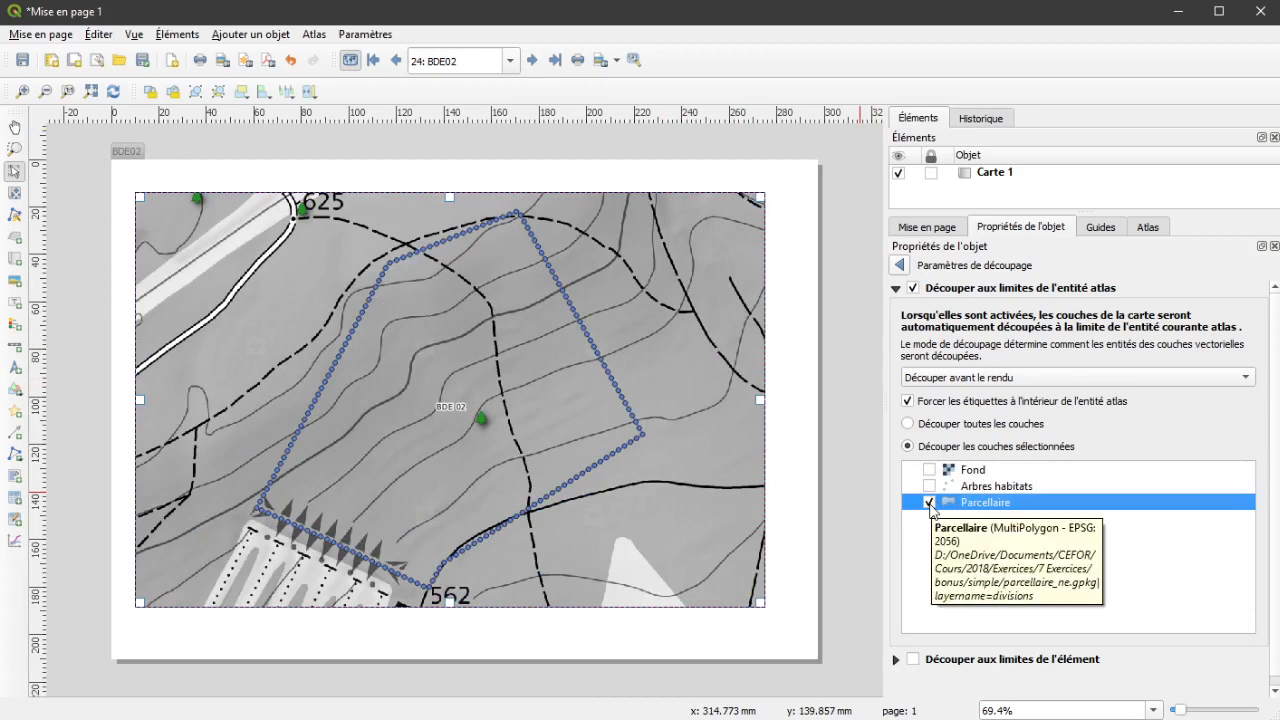
pyautogui.click(930, 505)
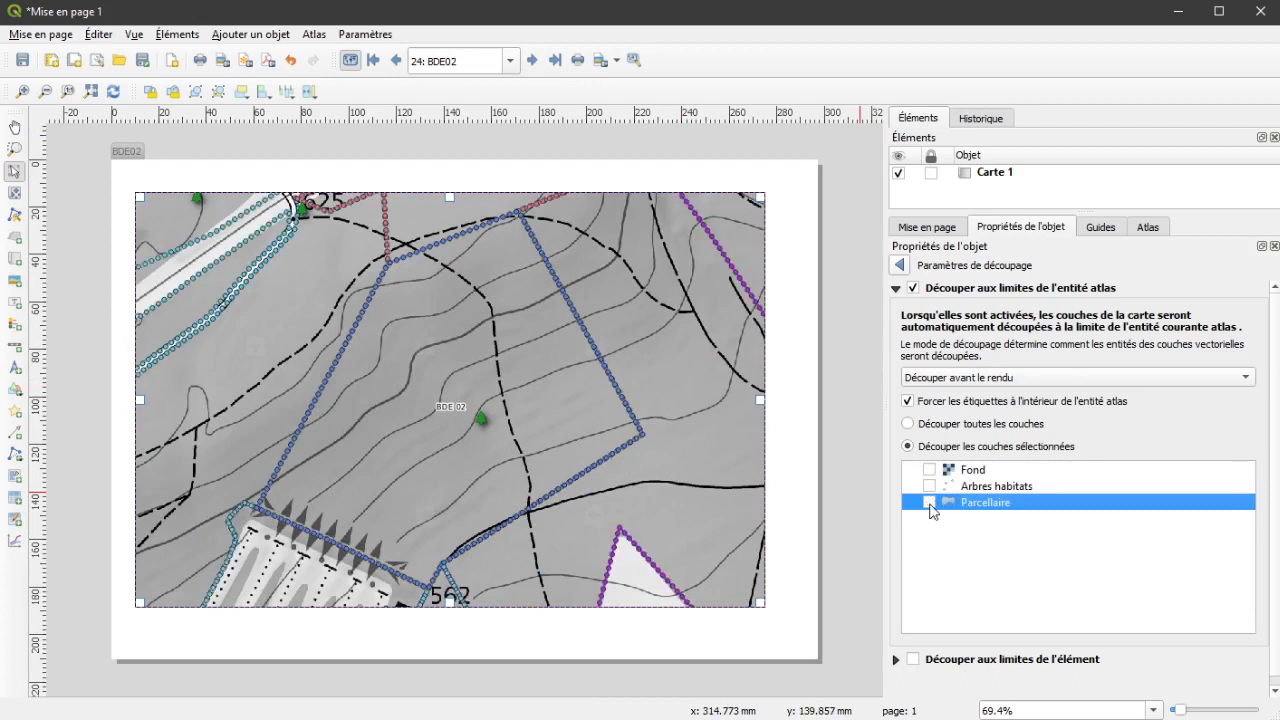
pyautogui.click(929, 487)
pyautogui.click(532, 61)
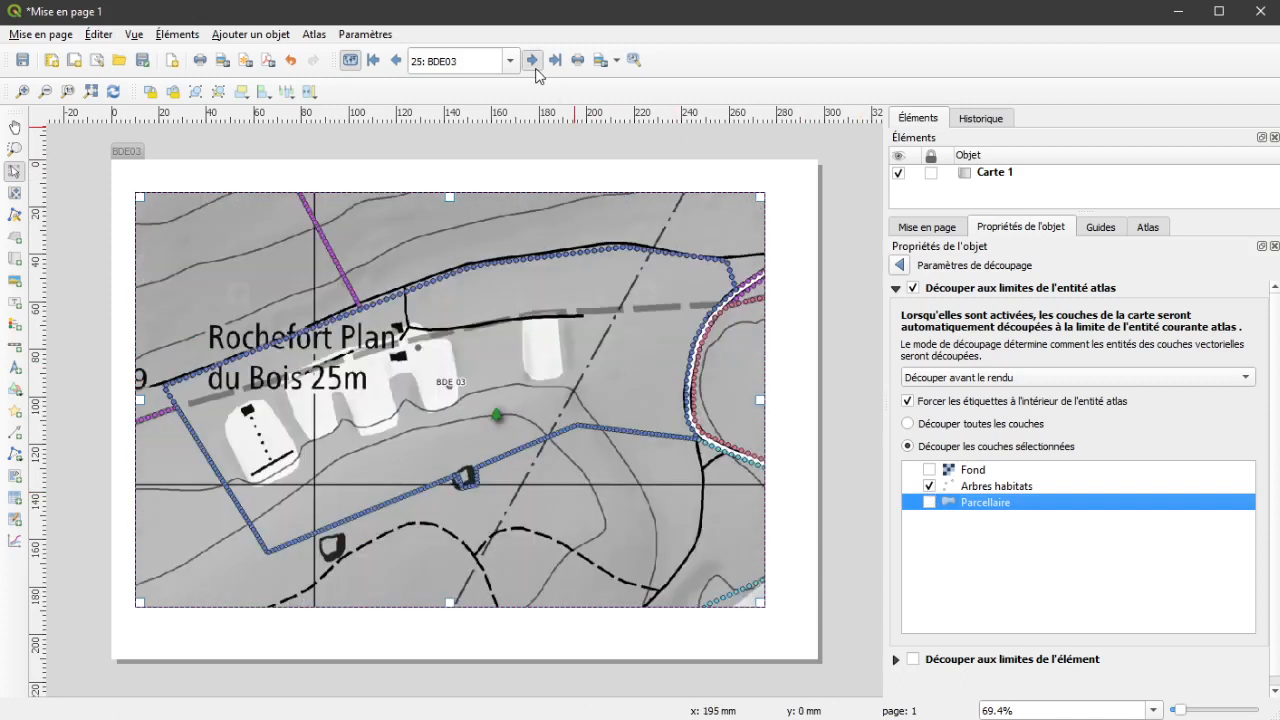
pyautogui.click(532, 61)
pyautogui.click(532, 61)
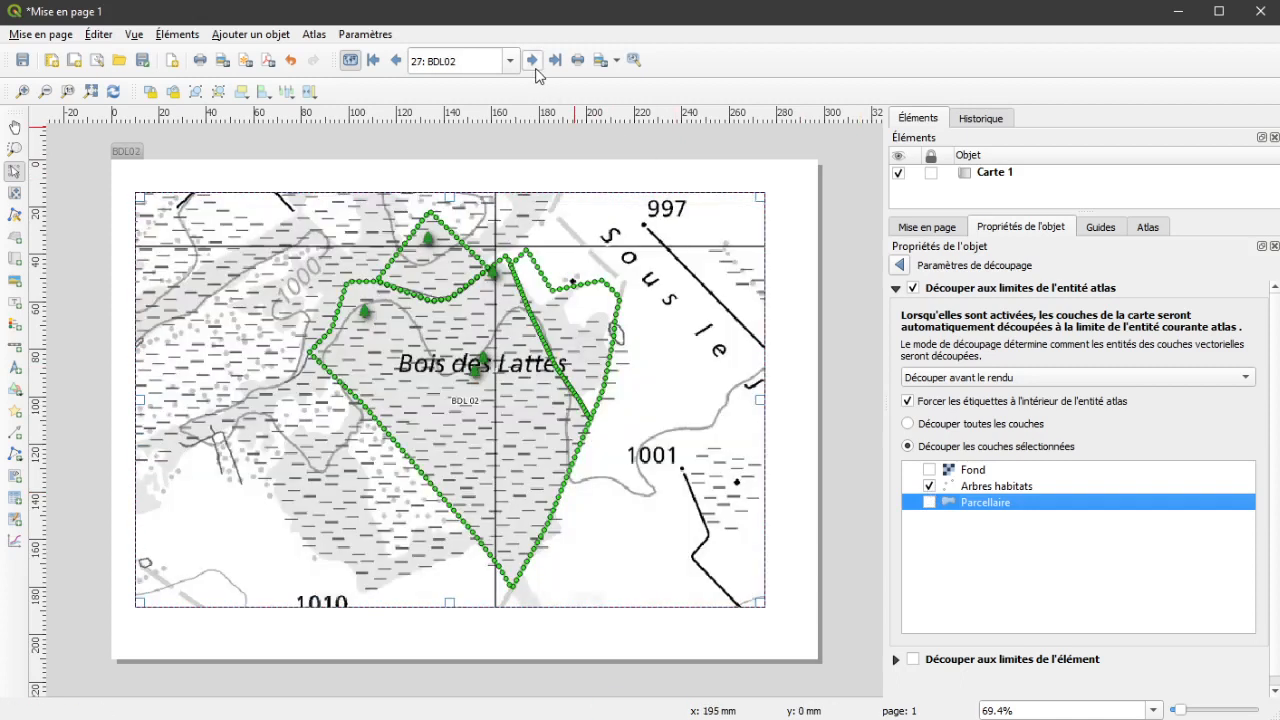
pyautogui.click(532, 61)
pyautogui.click(532, 61)
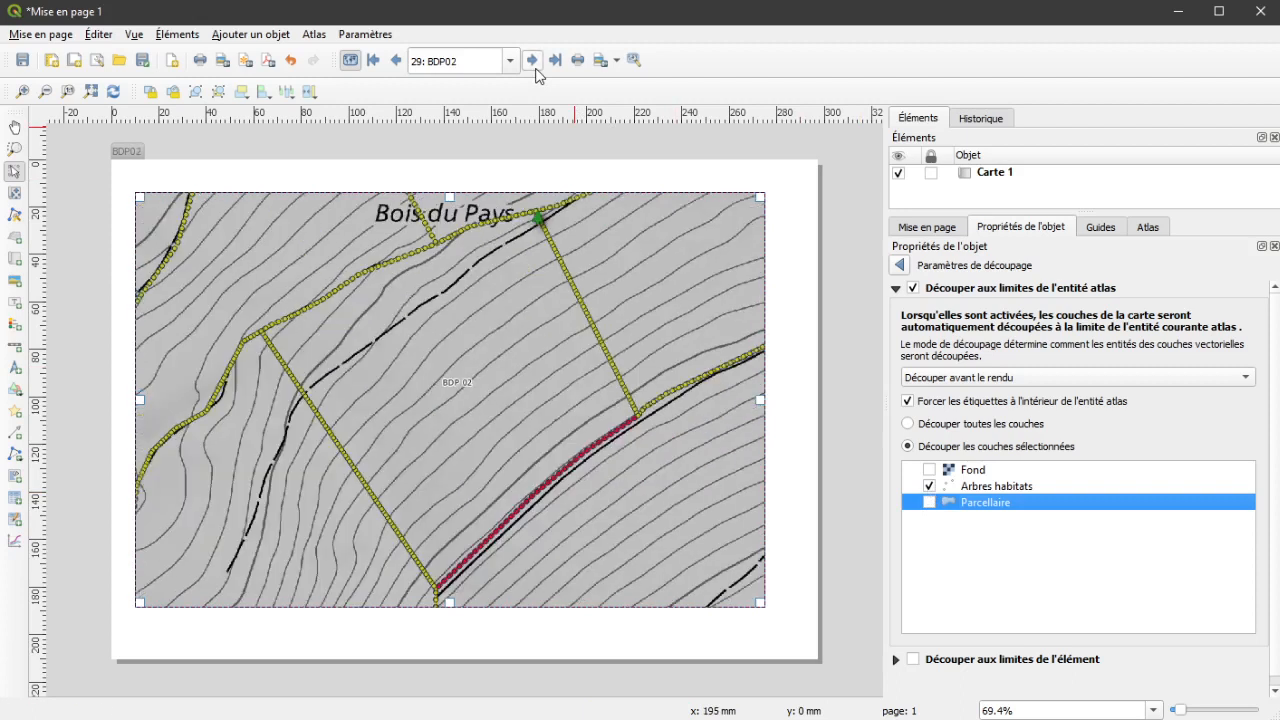
pyautogui.click(532, 61)
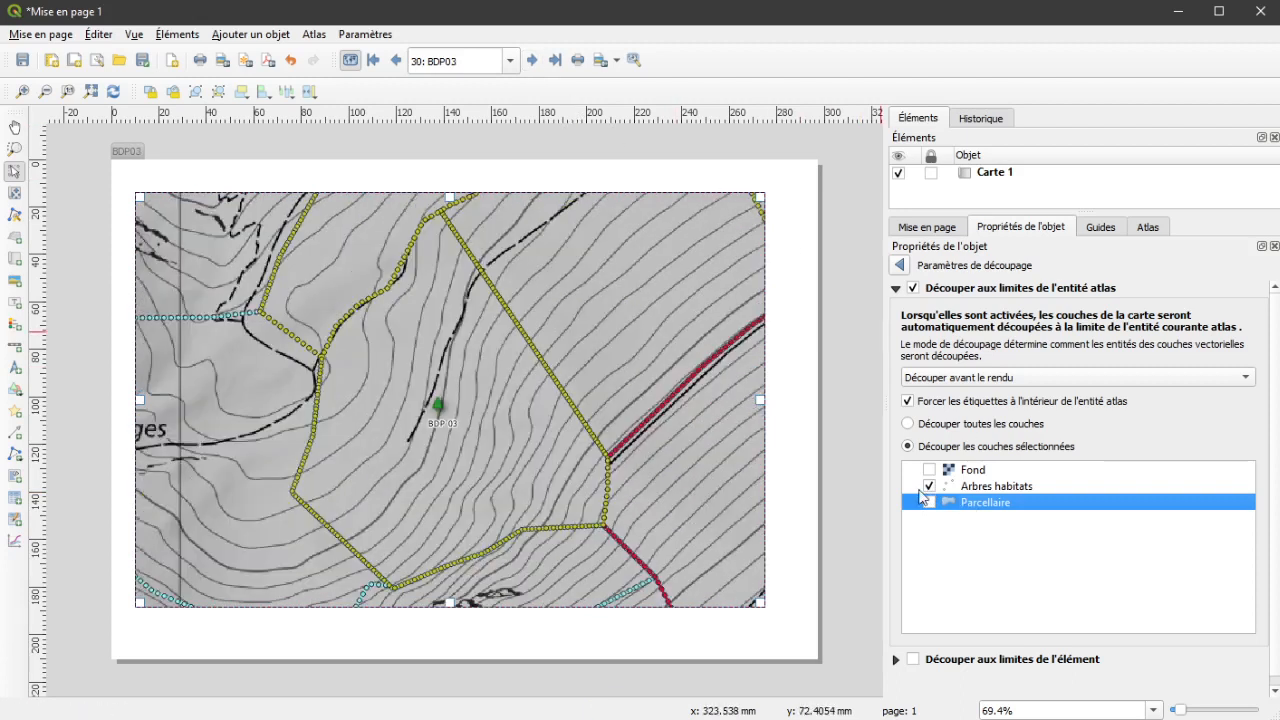
# Step: Clip only the Fond and Parcellaire layers, excluding Arbres habitats, and leave Carte 1's clipping settings
pyautogui.click(929, 470)
pyautogui.click(929, 487)
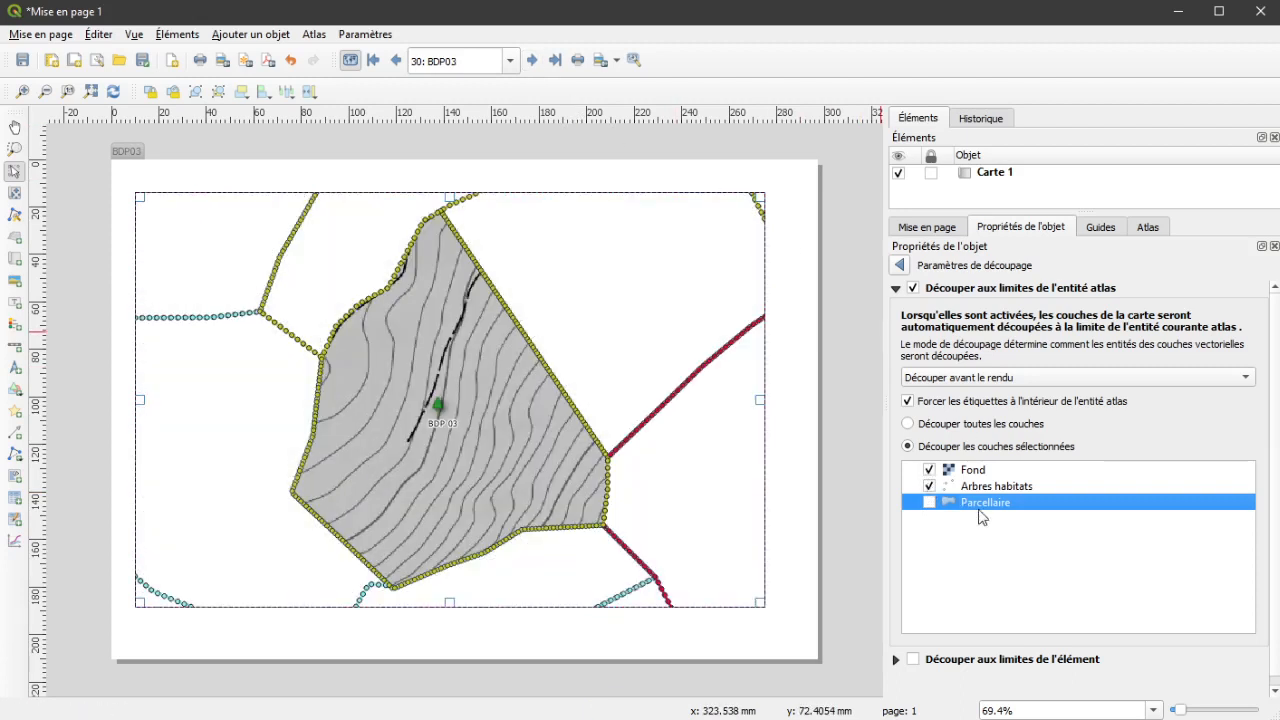
pyautogui.click(929, 487)
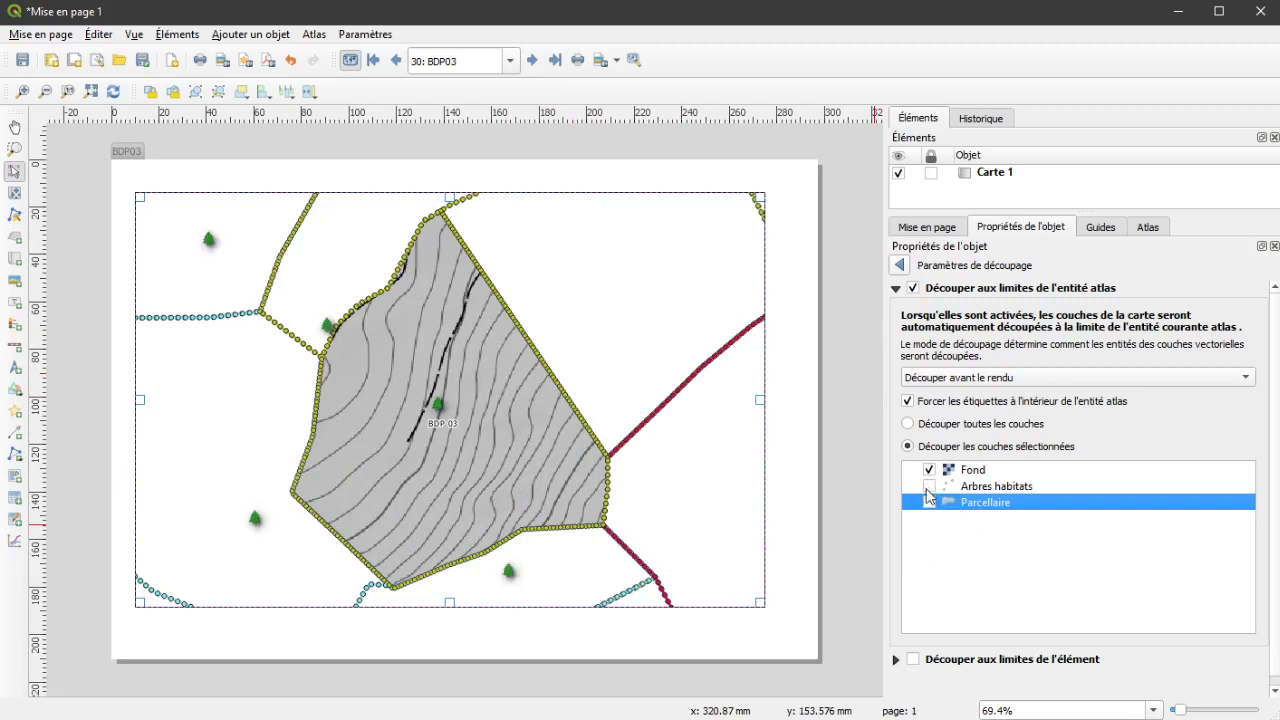
pyautogui.click(930, 502)
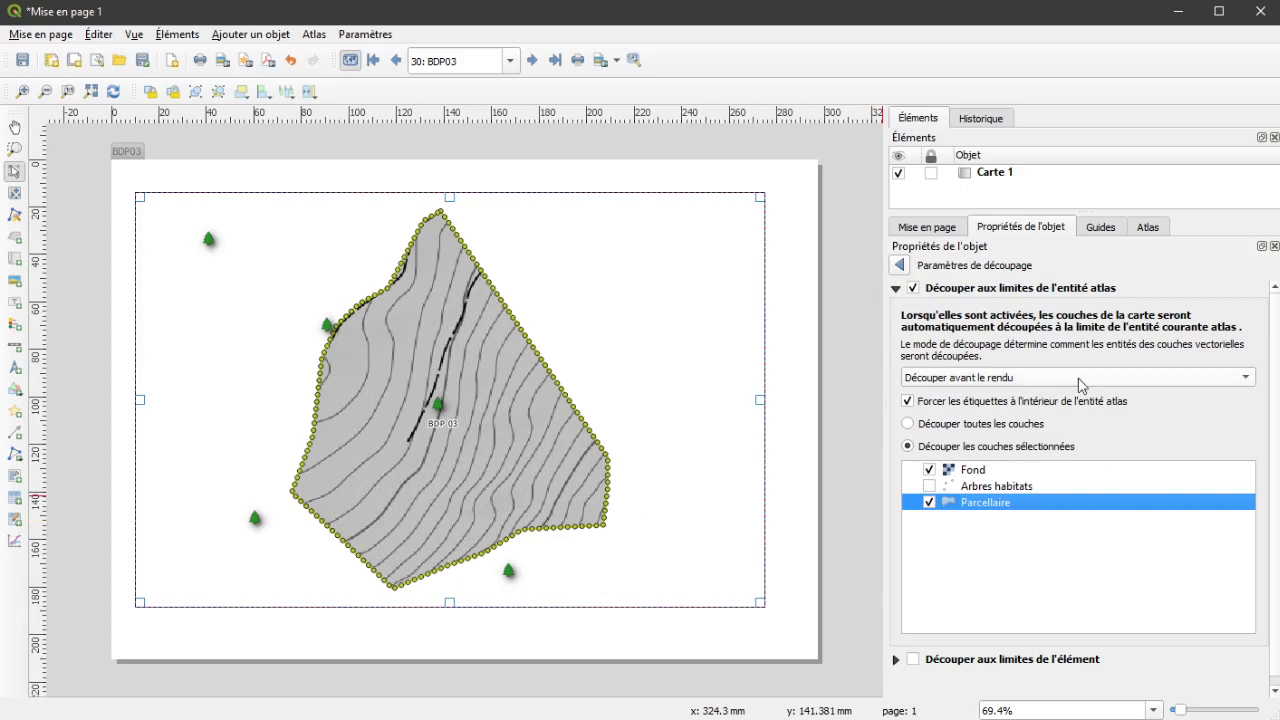
pyautogui.click(900, 265)
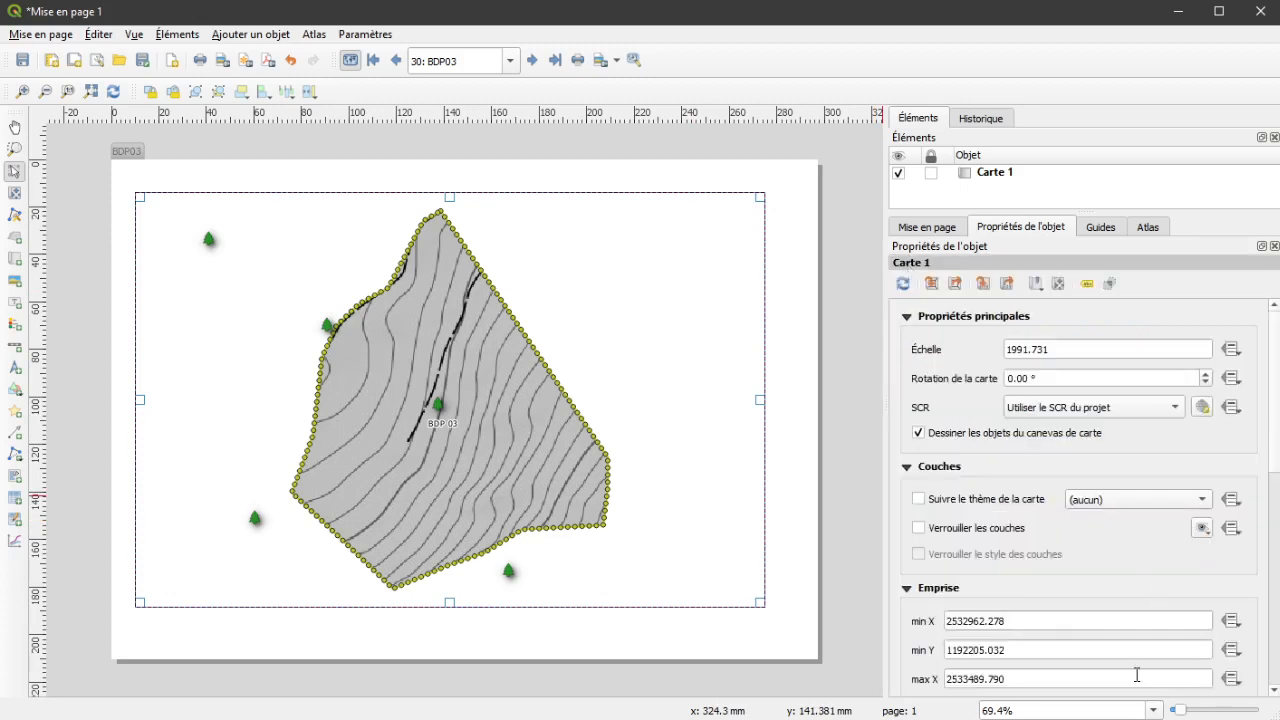
# Step: Switch to the main QGIS window and change Parcellaire's categorized symbology to Symbole Unique, then to Ensemble de règles
pyautogui.click(1088, 717)
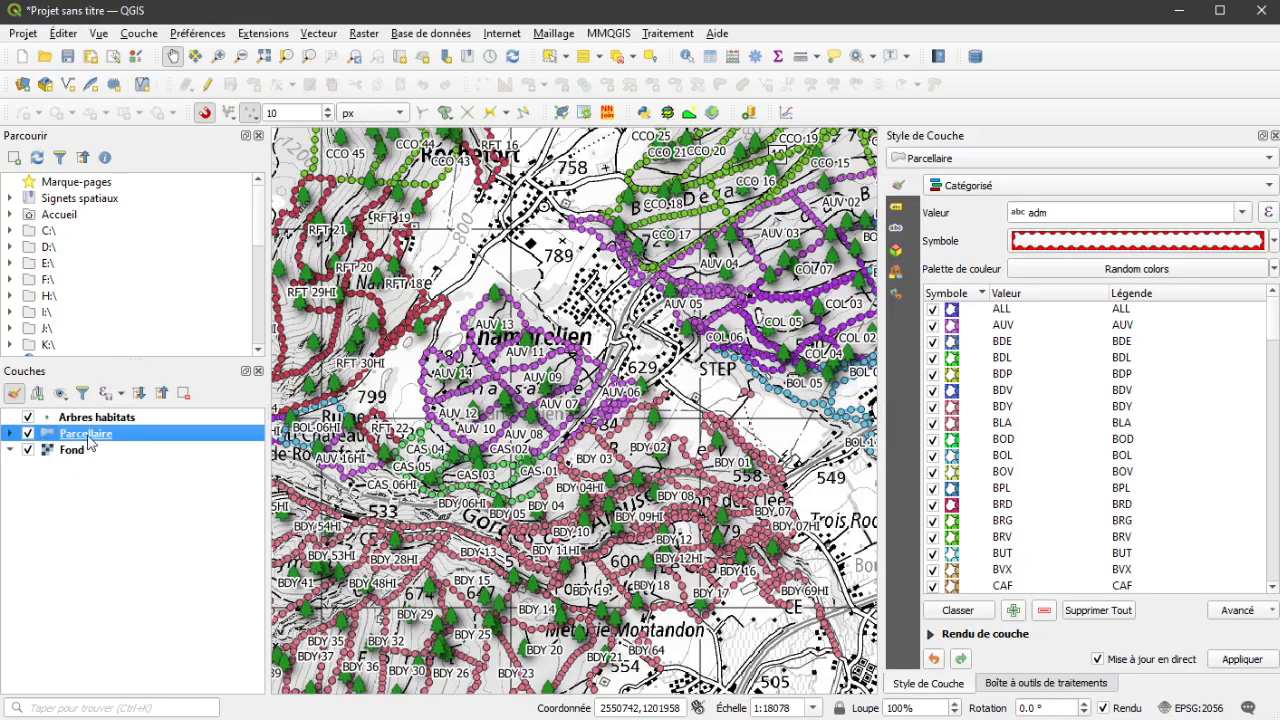
pyautogui.scroll(-10, 1078, 445)
pyautogui.scroll(-8, 1078, 445)
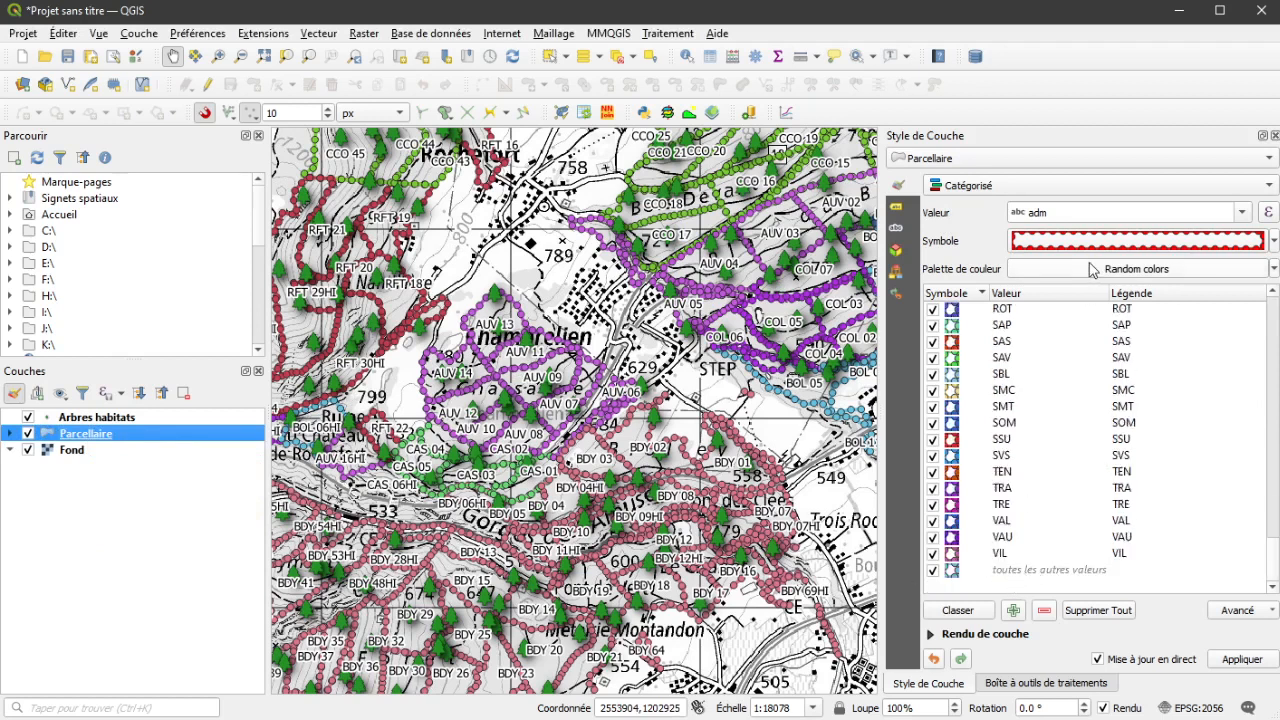
pyautogui.click(1042, 188)
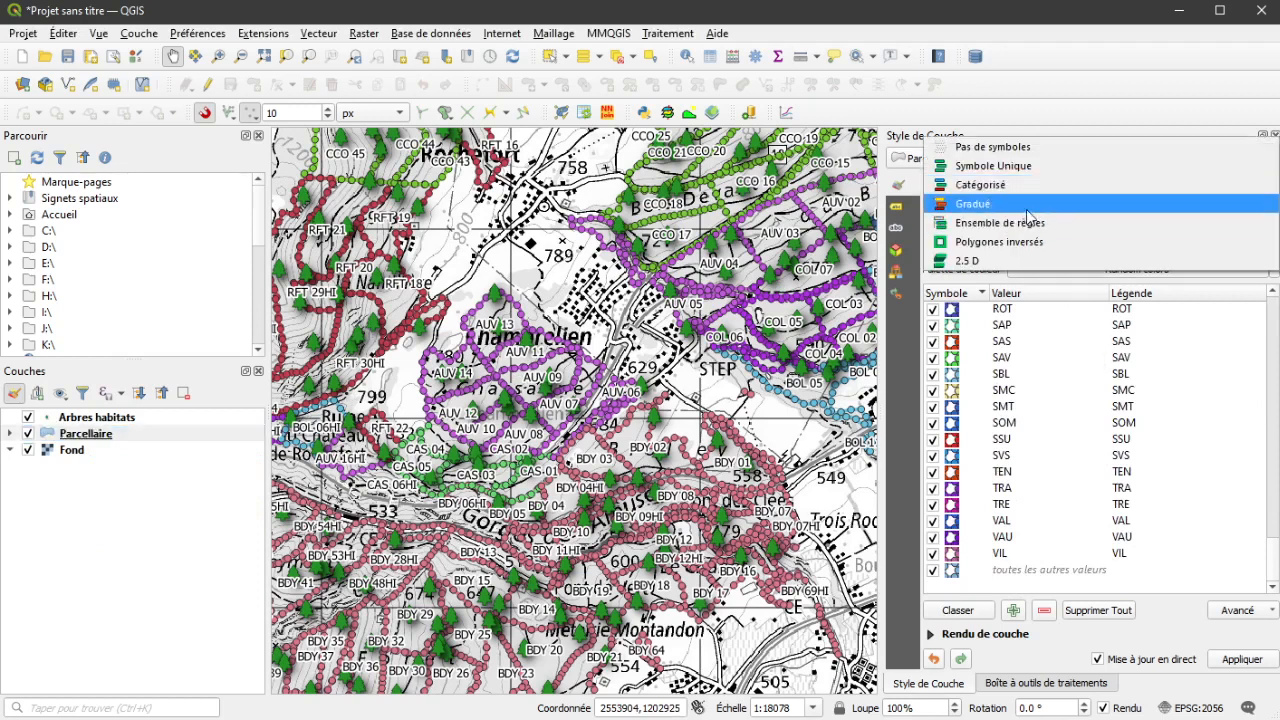
pyautogui.click(1000, 166)
pyautogui.click(1069, 189)
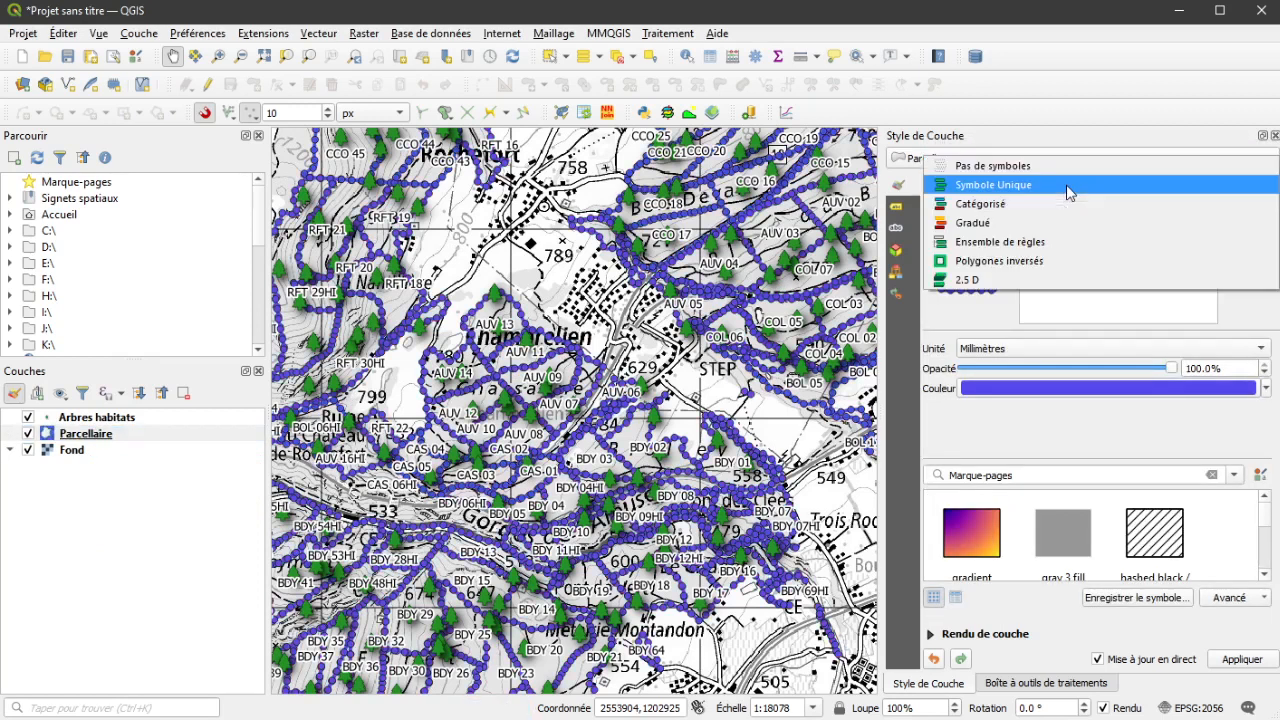
pyautogui.click(1017, 241)
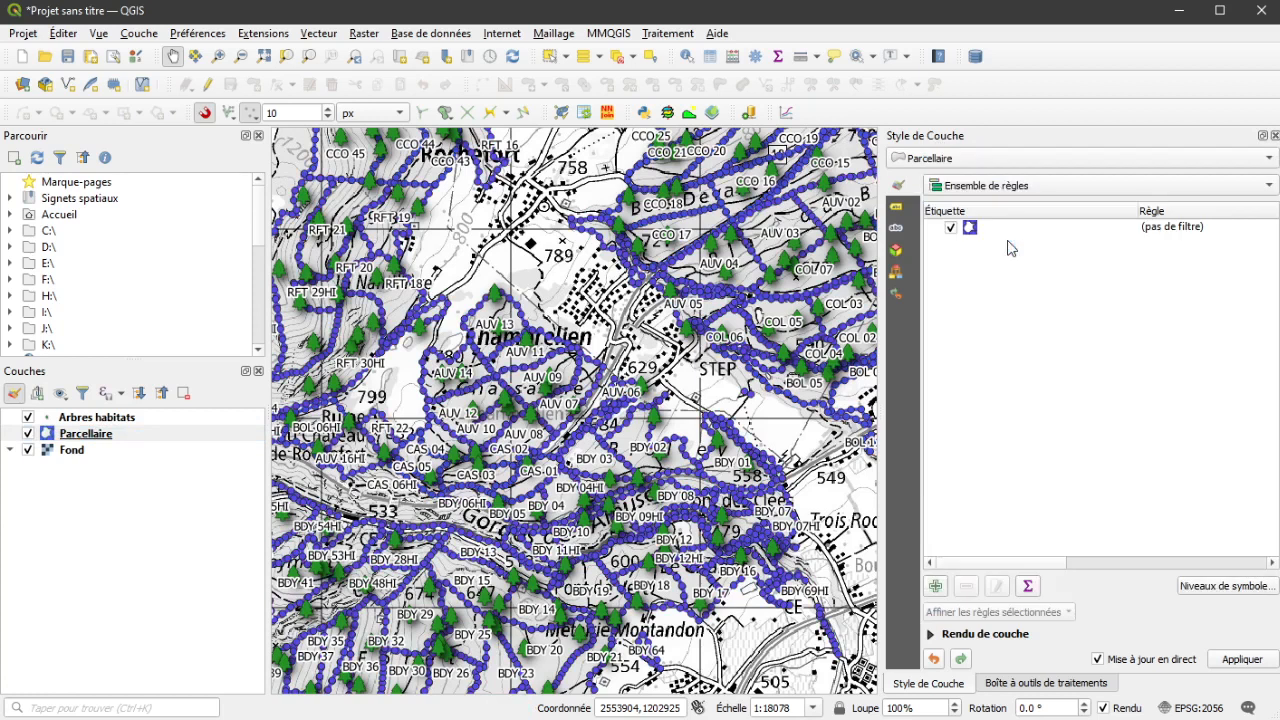
pyautogui.doubleClick(1146, 230)
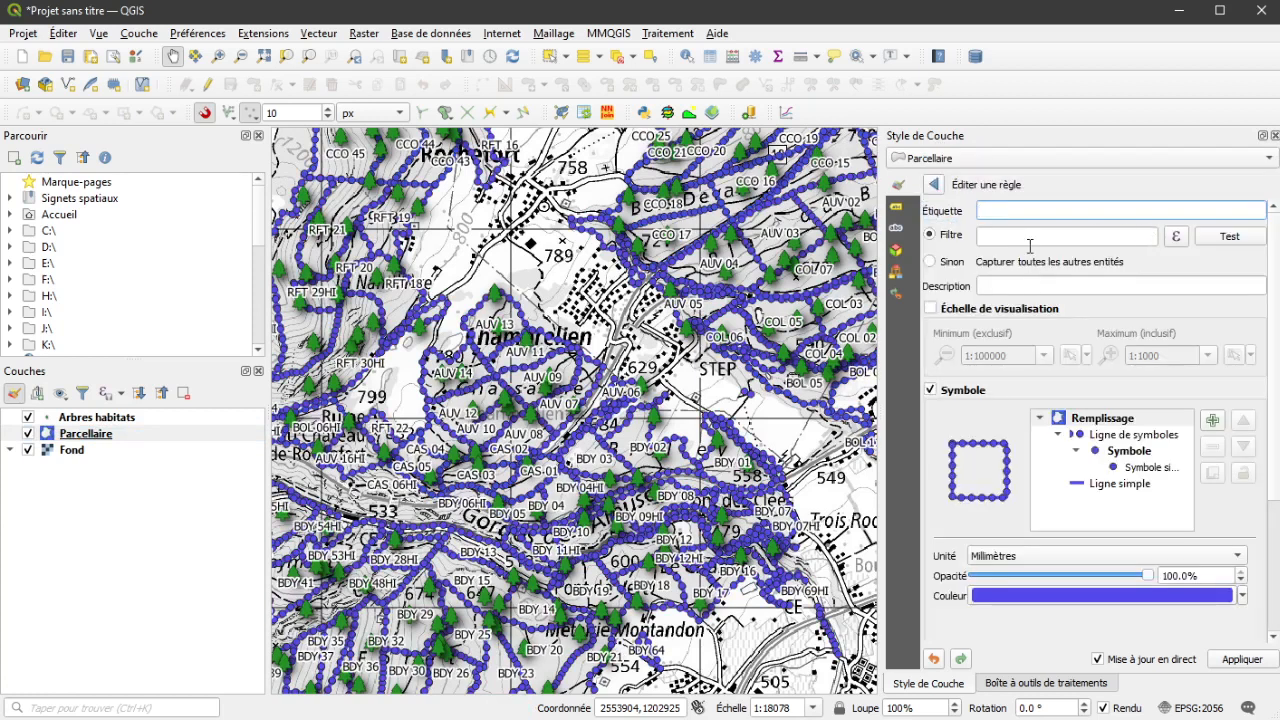
pyautogui.click(1182, 243)
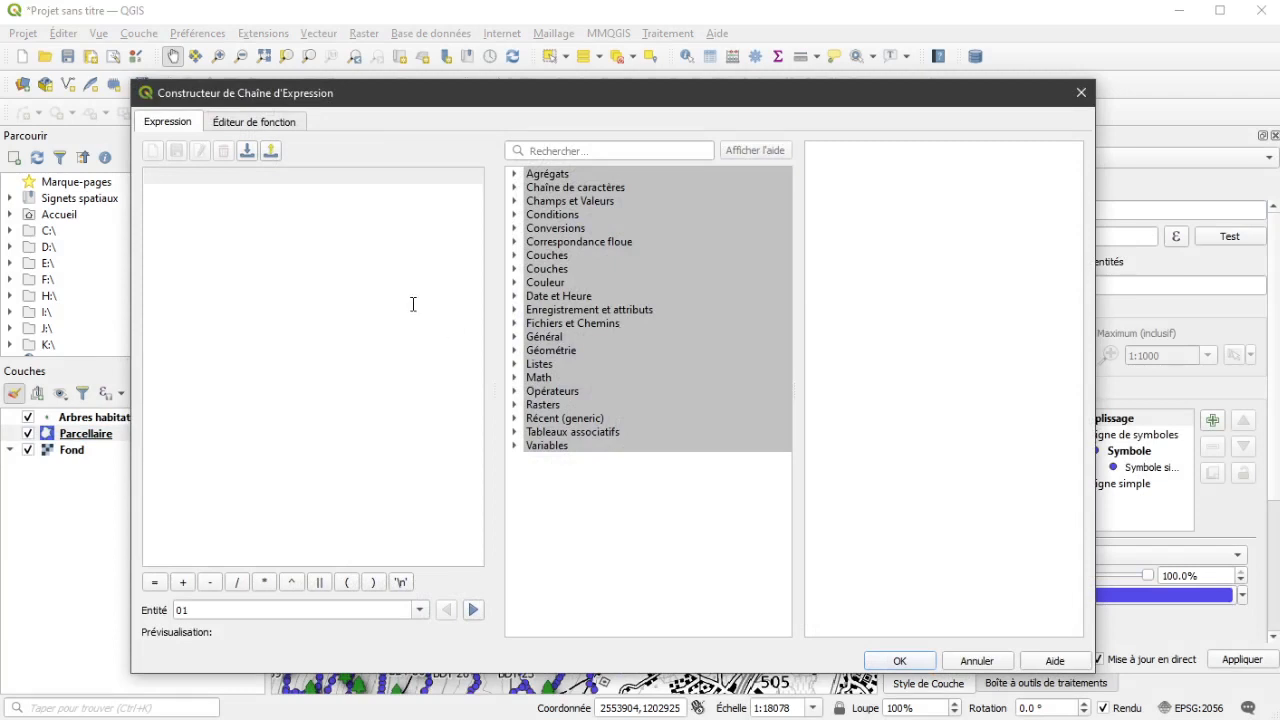
pyautogui.click(637, 152)
pyautogui.write('atl')
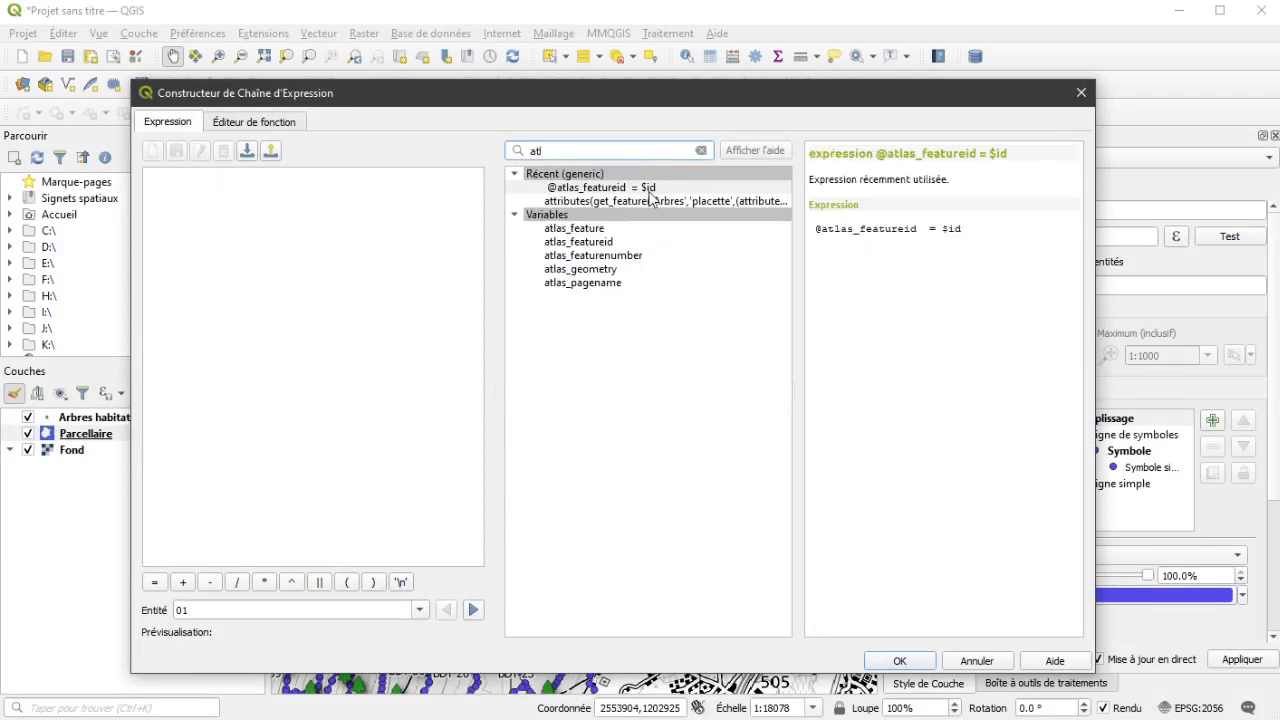
pyautogui.doubleClick(648, 190)
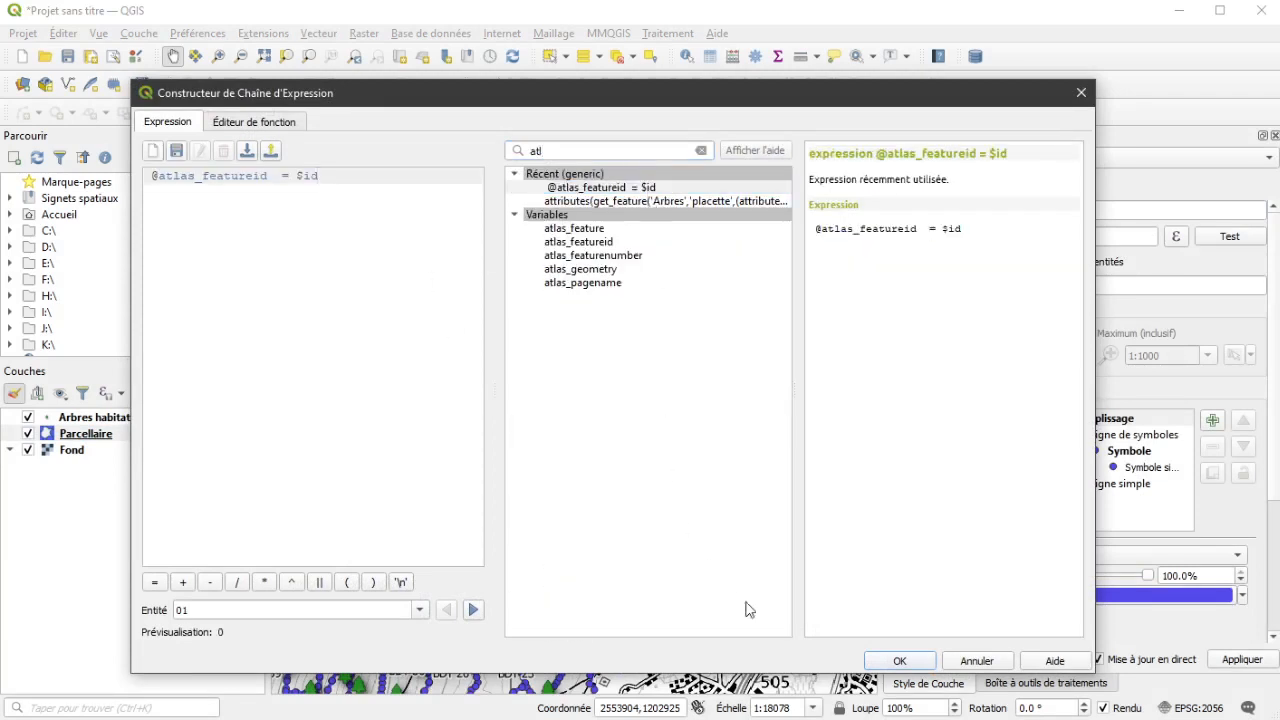
pyautogui.click(886, 658)
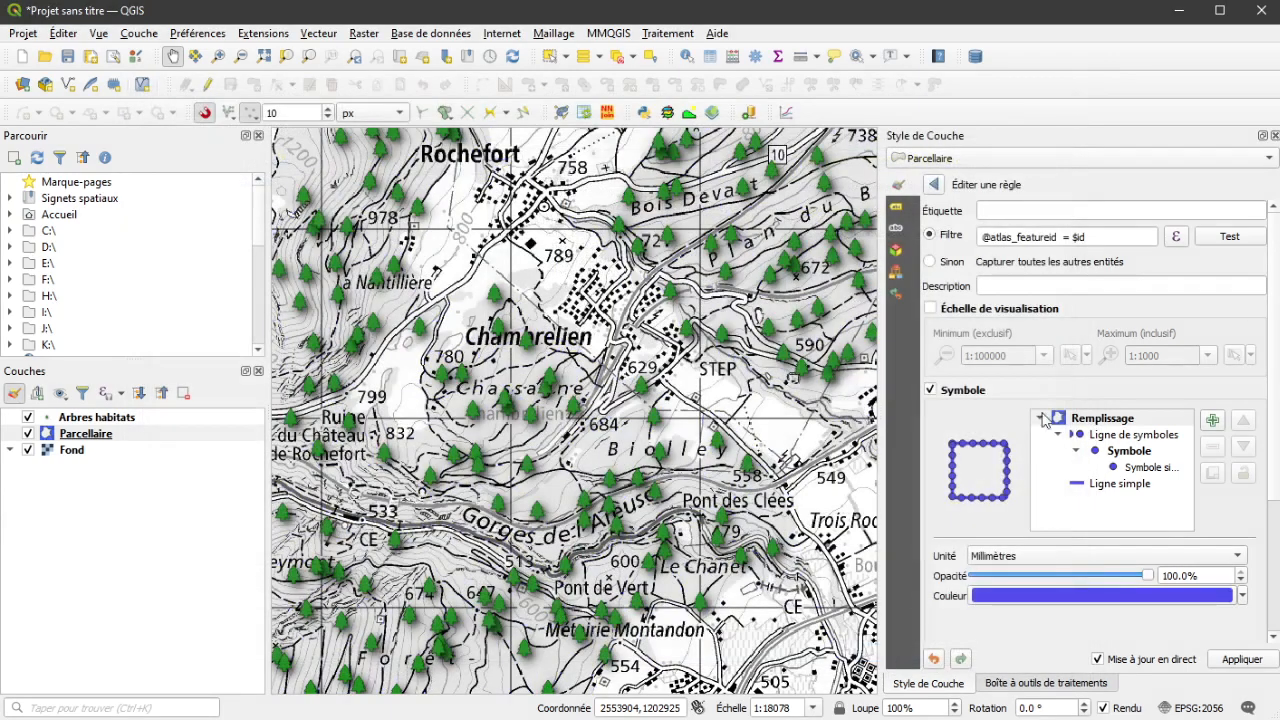
# Step: Hide the Arbres habitats and Fond layers, check the filtered parcel on the map and return to the rule list
pyautogui.click(27, 417)
pyautogui.click(28, 450)
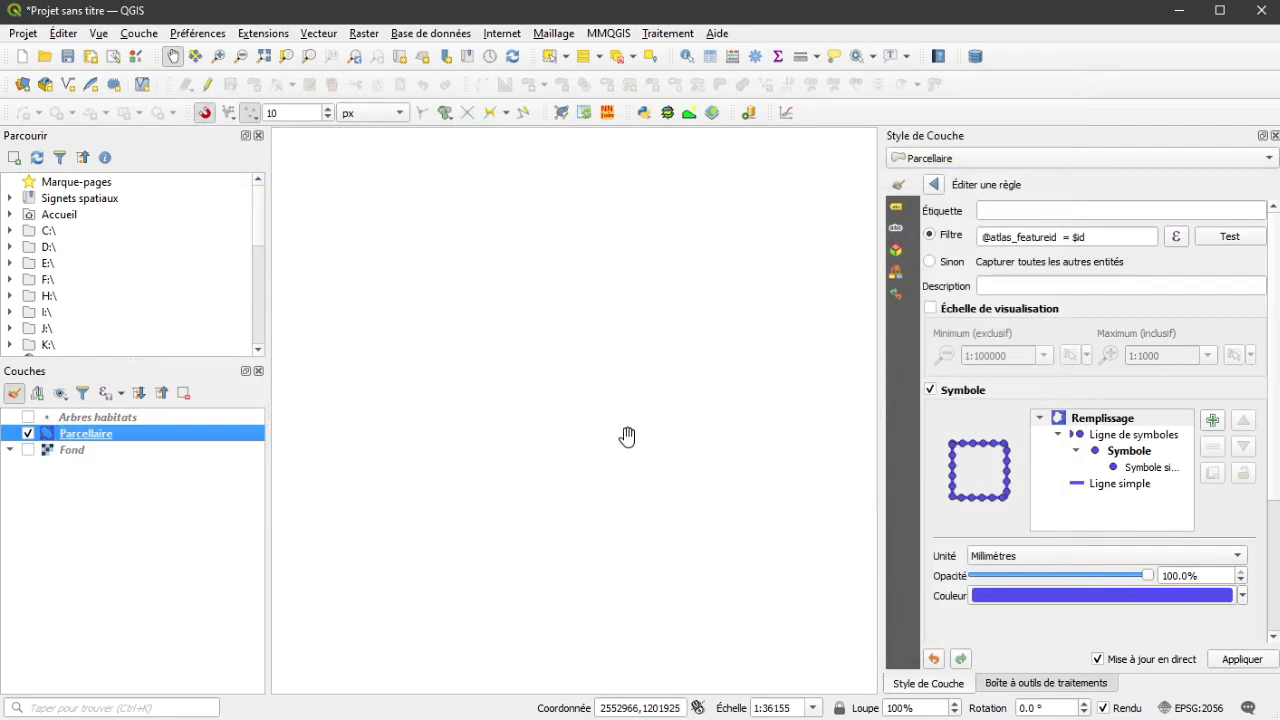
pyautogui.scroll(-2, 619, 440)
pyautogui.scroll(3, 508, 482)
pyautogui.scroll(4, 508, 477)
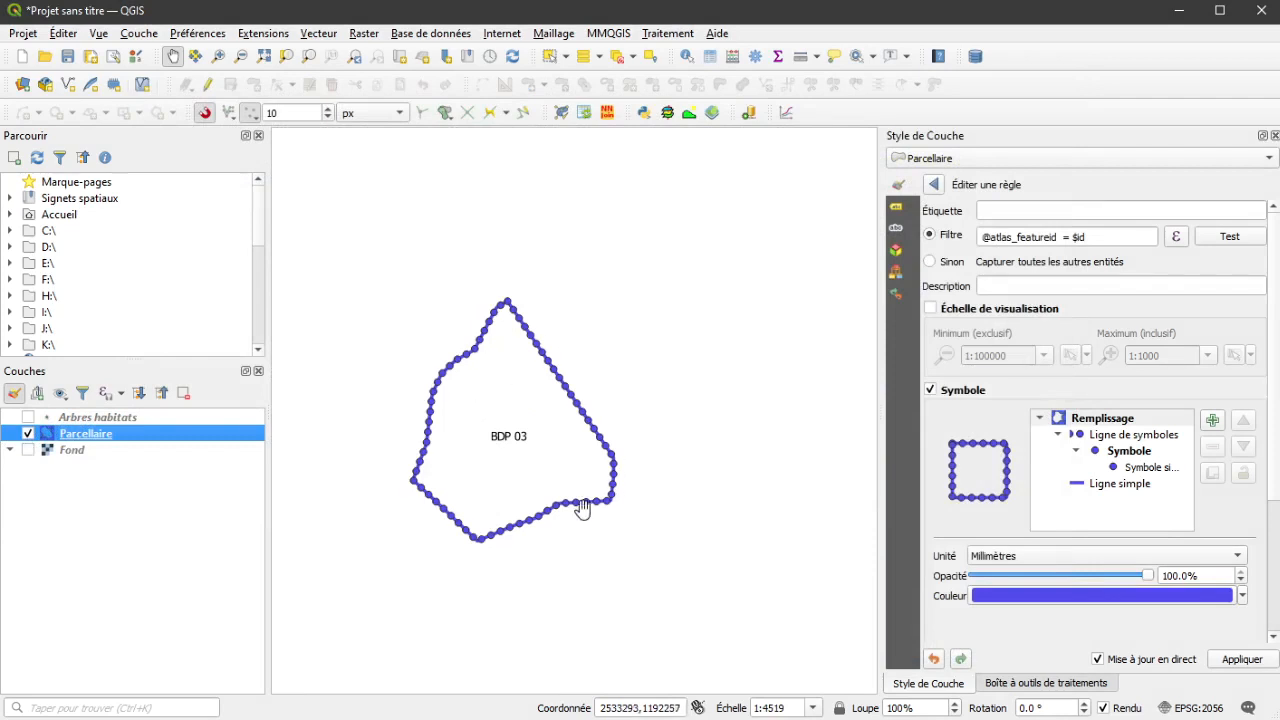
pyautogui.scroll(-3, 500, 480)
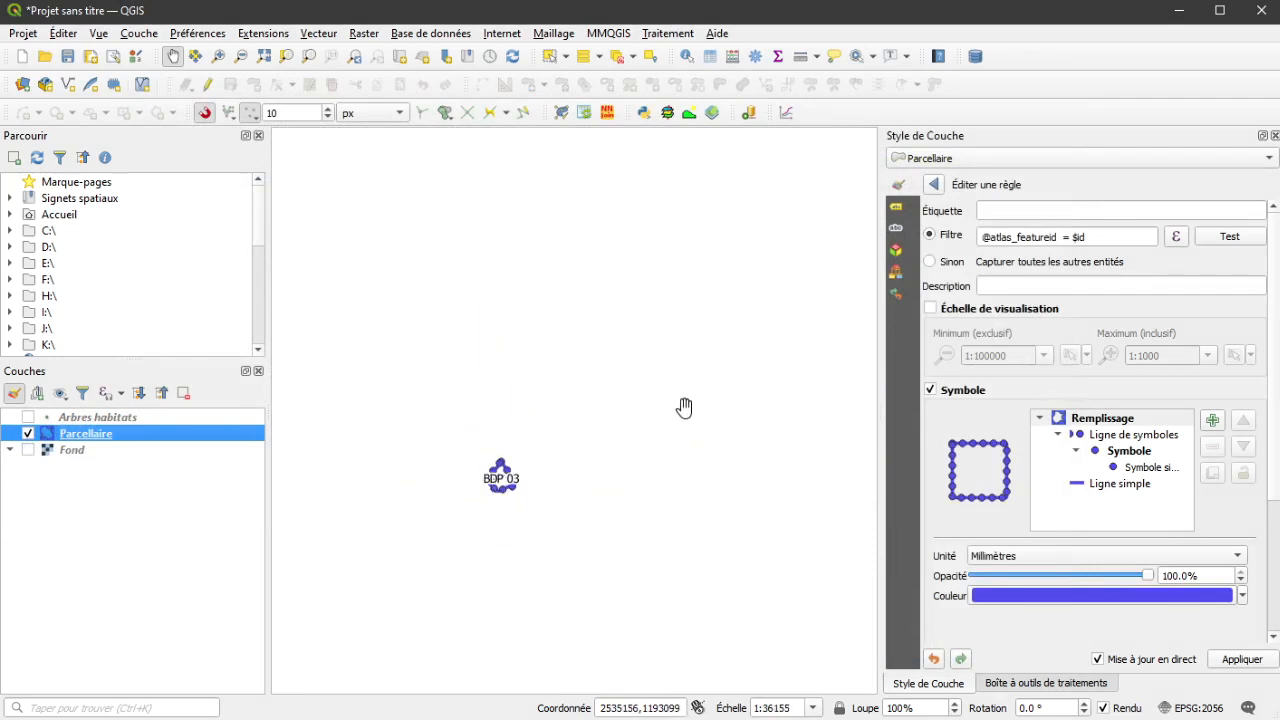
pyautogui.click(1100, 242)
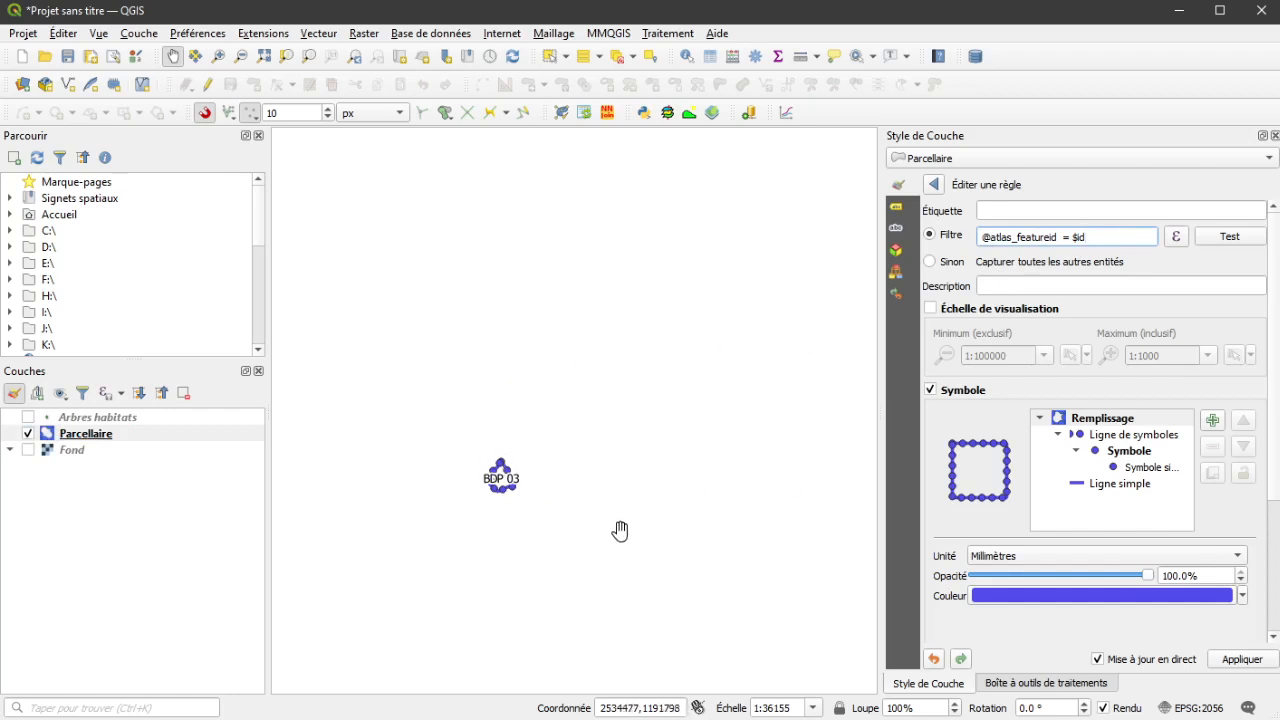
pyautogui.click(933, 184)
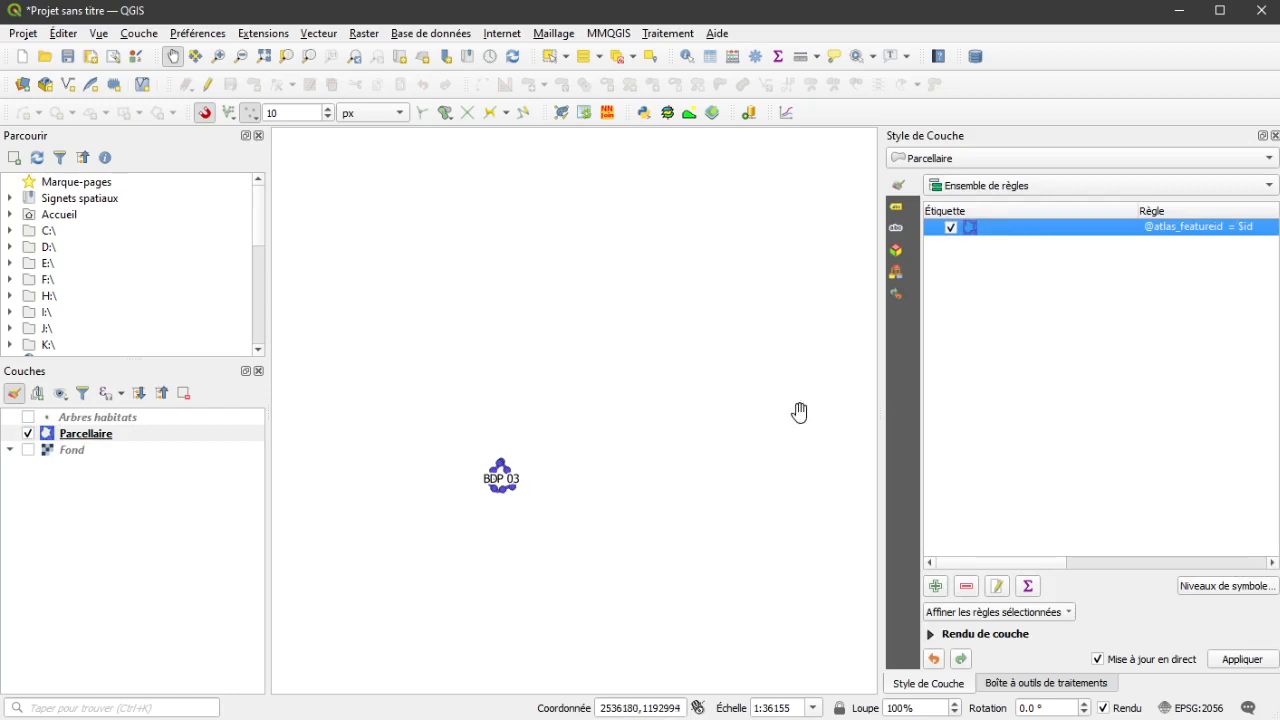
# Step: Switch the Parcellaire layer to its plein style and back to the défaut style
pyautogui.rightClick(89, 443)
pyautogui.moveTo(229, 410)
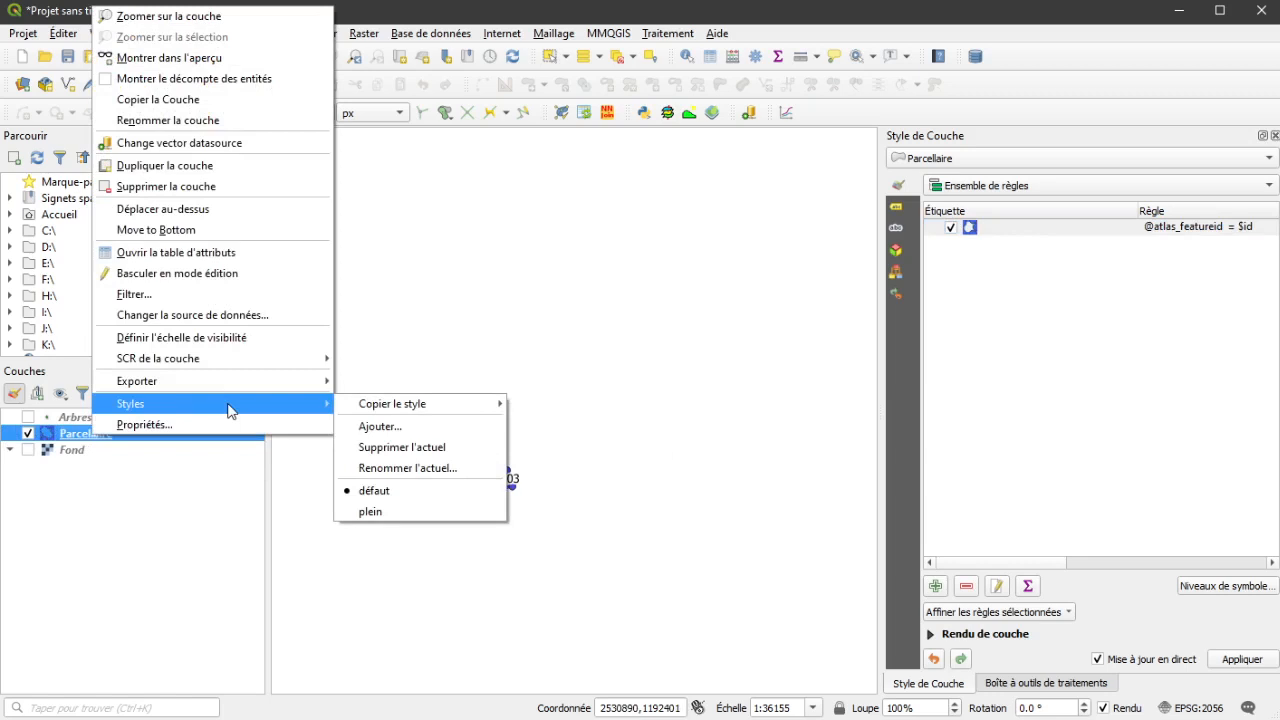
pyautogui.click(370, 511)
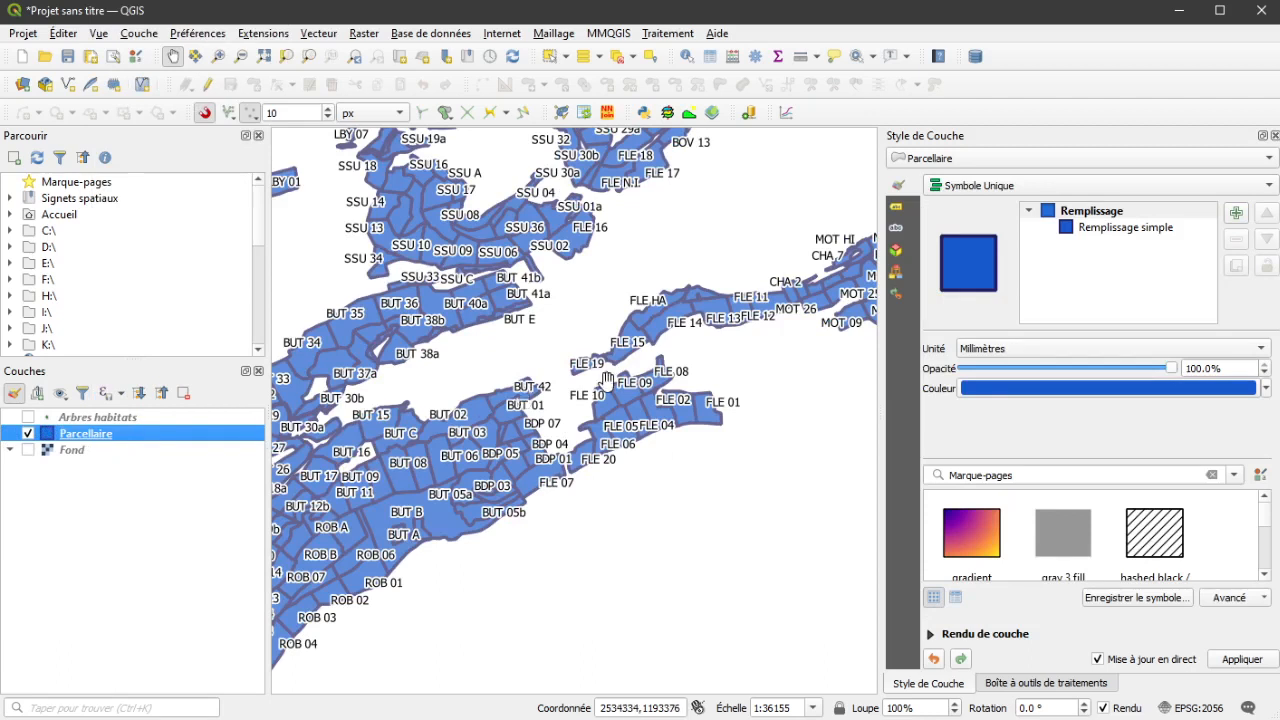
pyautogui.rightClick(80, 438)
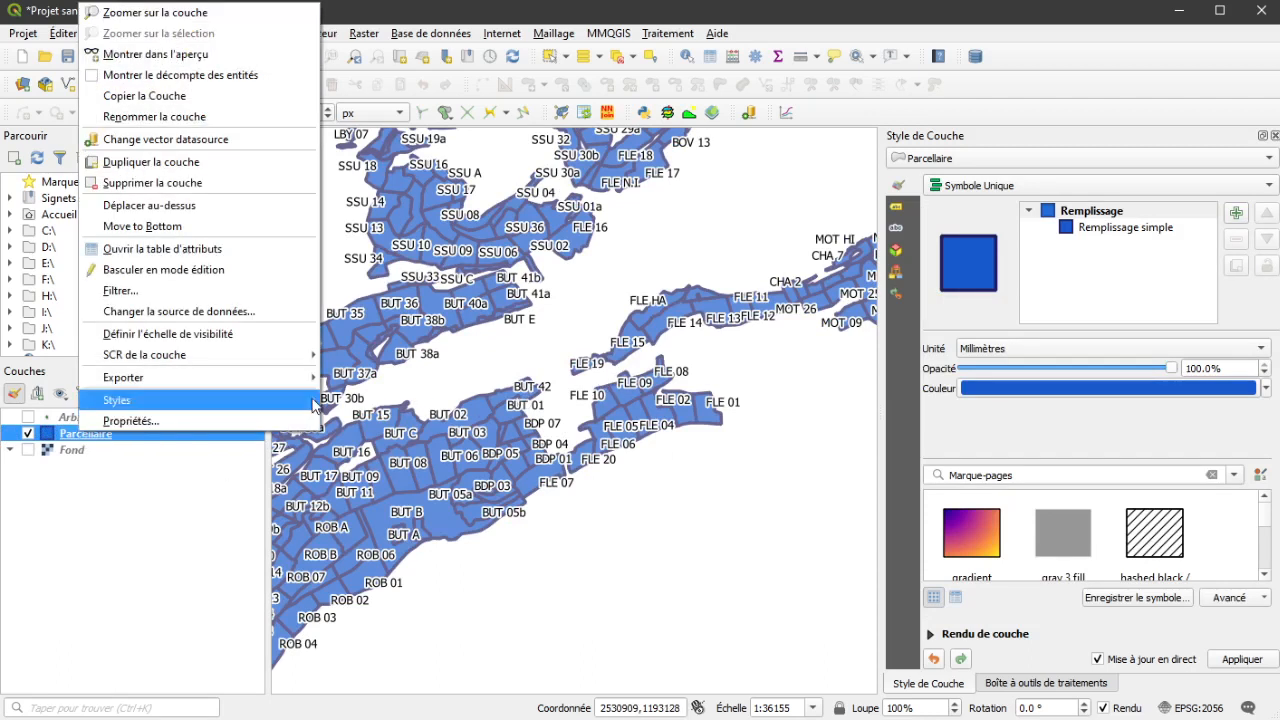
pyautogui.moveTo(313, 404)
pyautogui.click(375, 392)
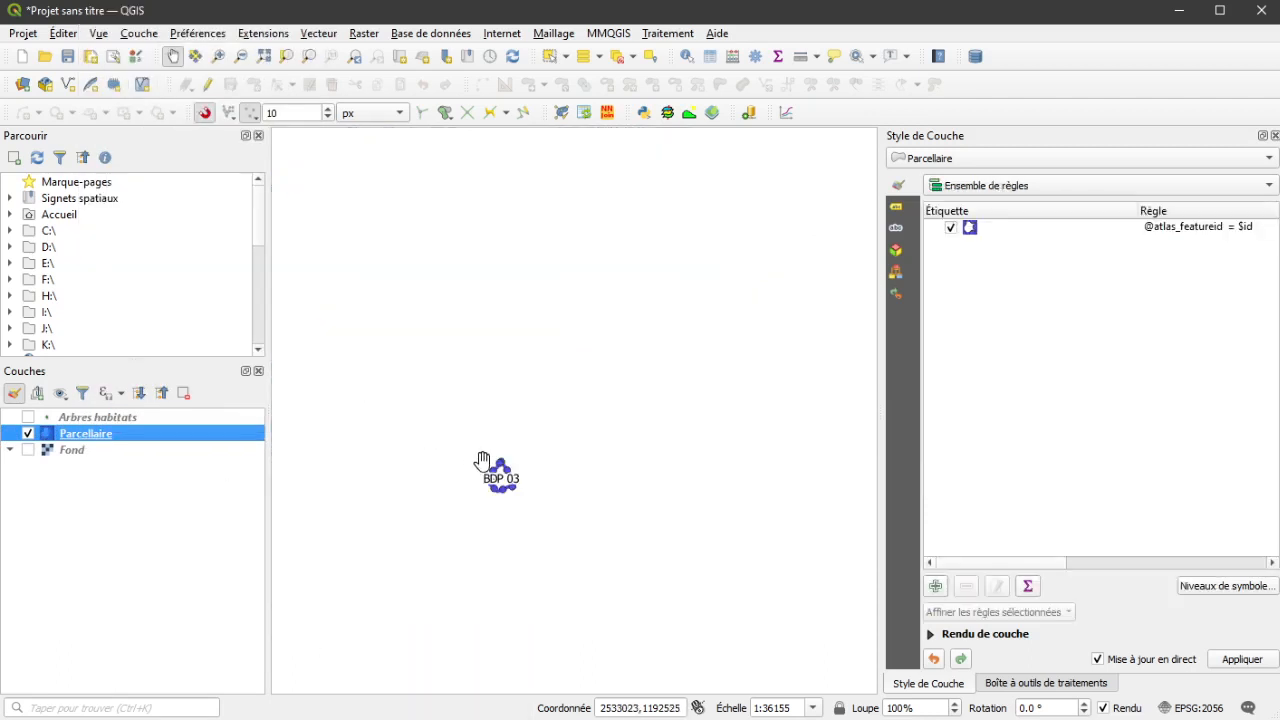